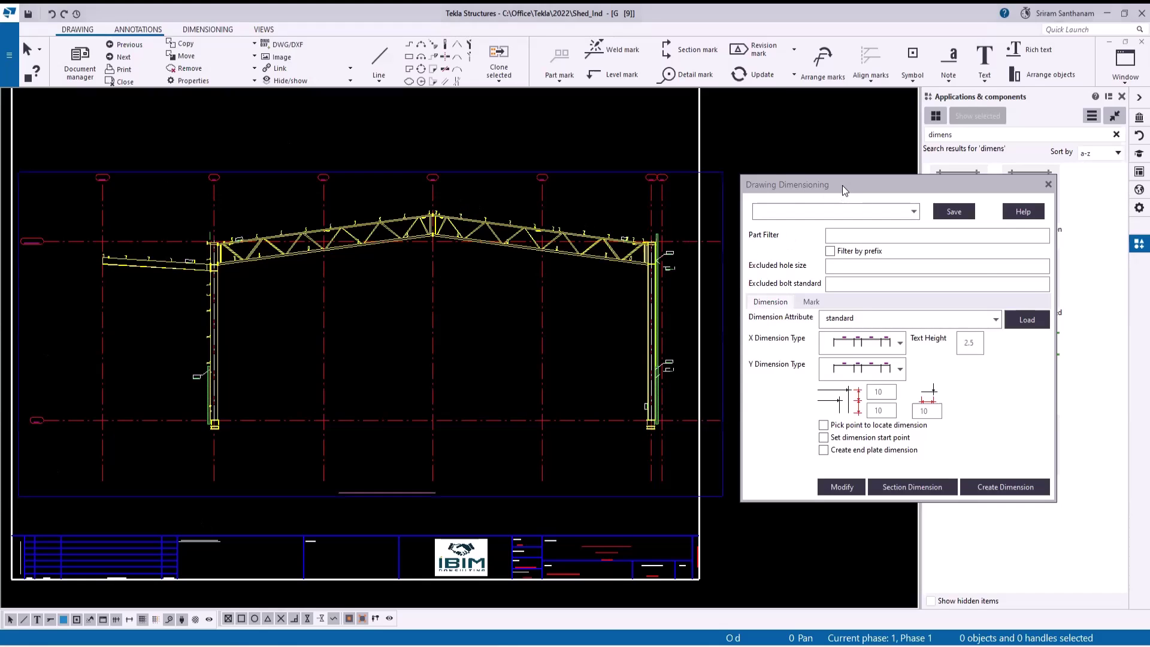
Load the Purlin preset in the Drawing Dimensioning dialog
{"action": "left_click_drag", "start_coordinate": [842, 185], "coordinate": [602, 183]}
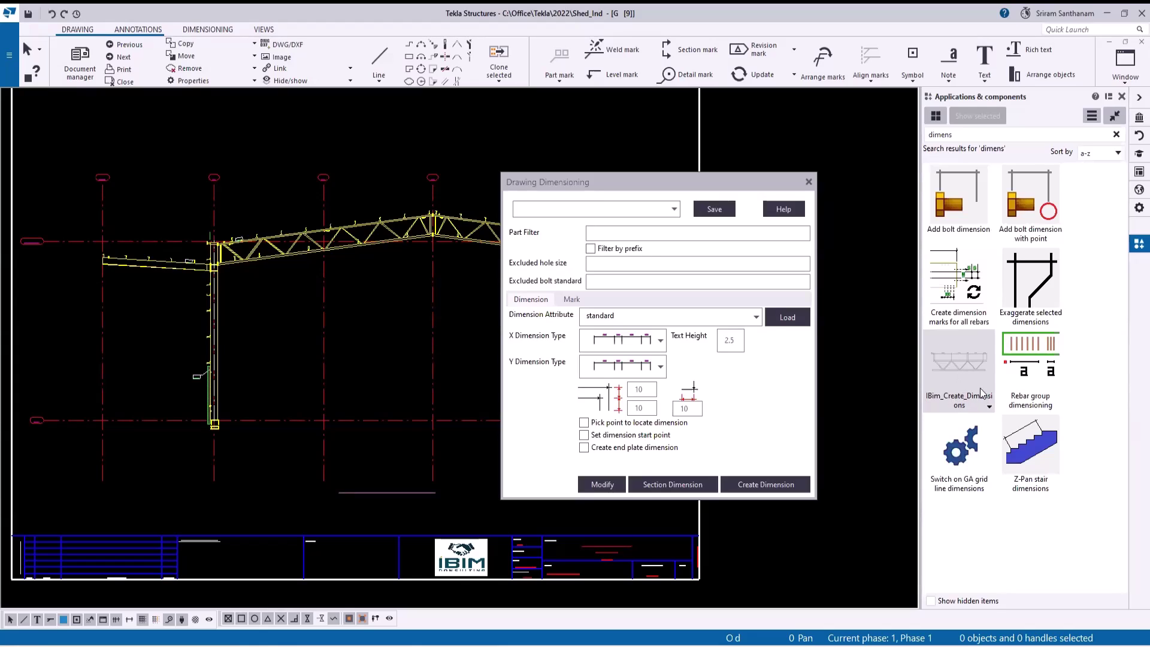
{"action": "left_click_drag", "start_coordinate": [589, 179], "coordinate": [811, 139]}
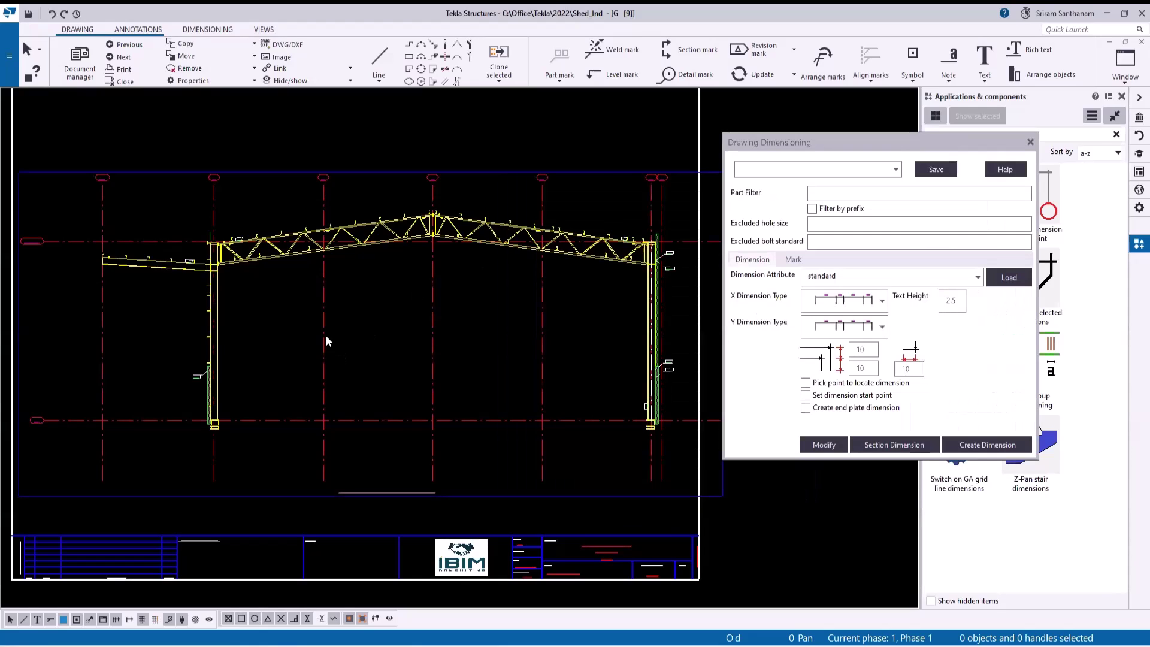
{"action": "scroll", "coordinate": [332, 339], "scroll_direction": "down", "scroll_amount": 1}
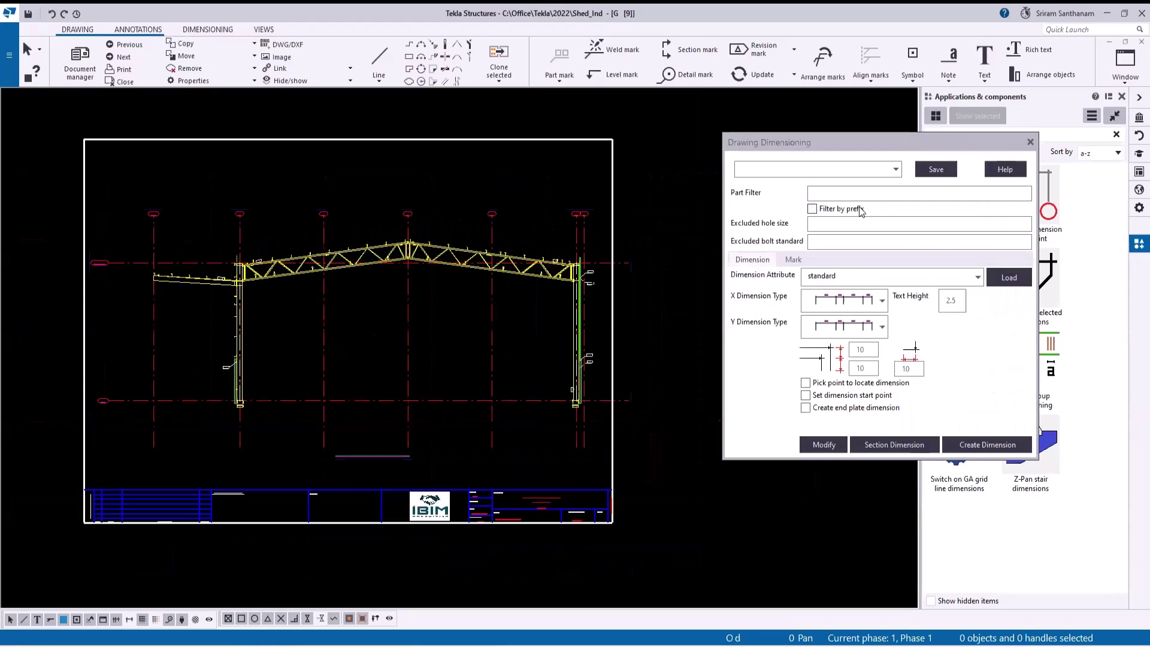
{"action": "left_click", "coordinate": [821, 174]}
{"action": "left_click", "coordinate": [748, 196]}
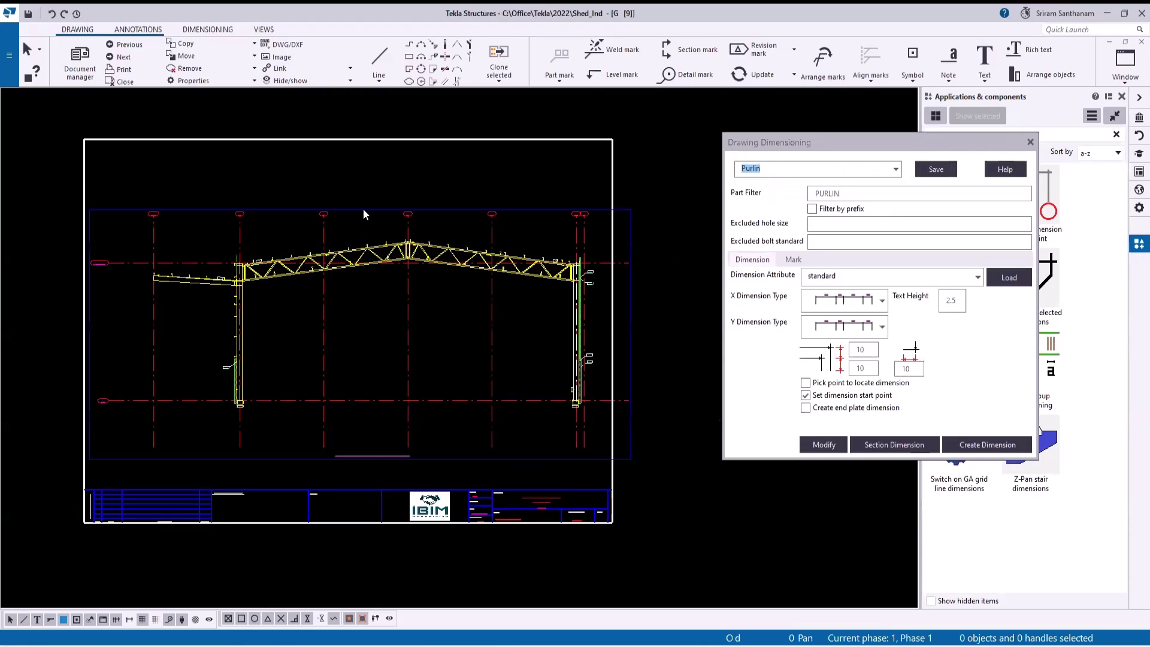
{"action": "left_click_drag", "start_coordinate": [363, 215], "coordinate": [611, 313]}
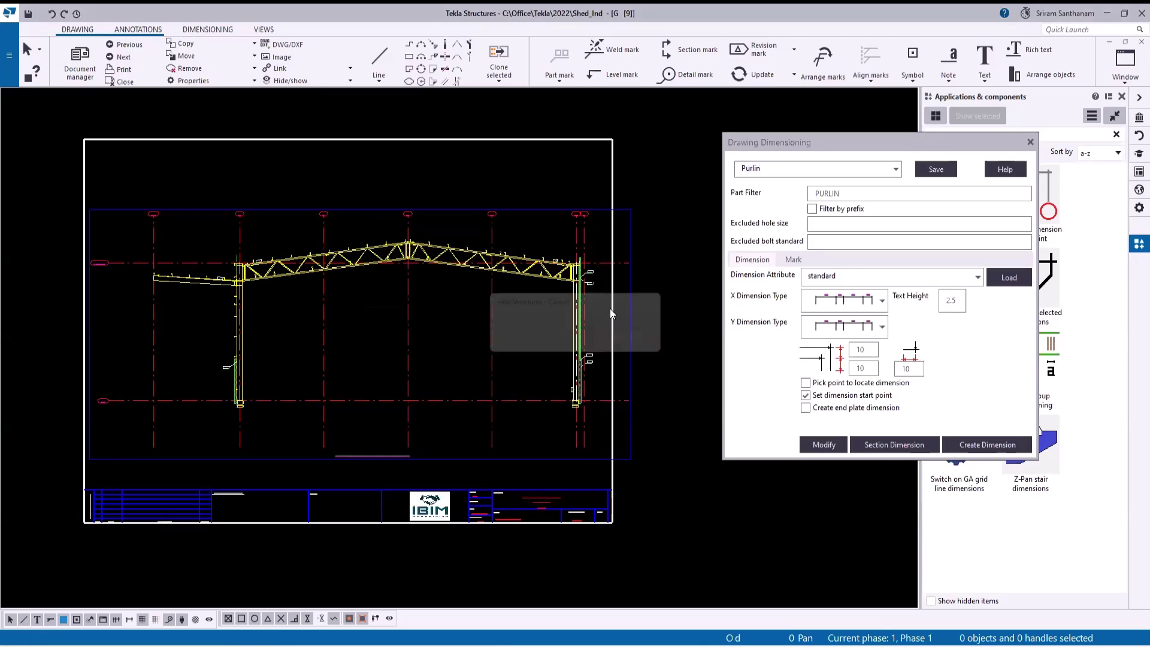
{"action": "scroll", "coordinate": [370, 326], "scroll_direction": "up", "scroll_amount": 2}
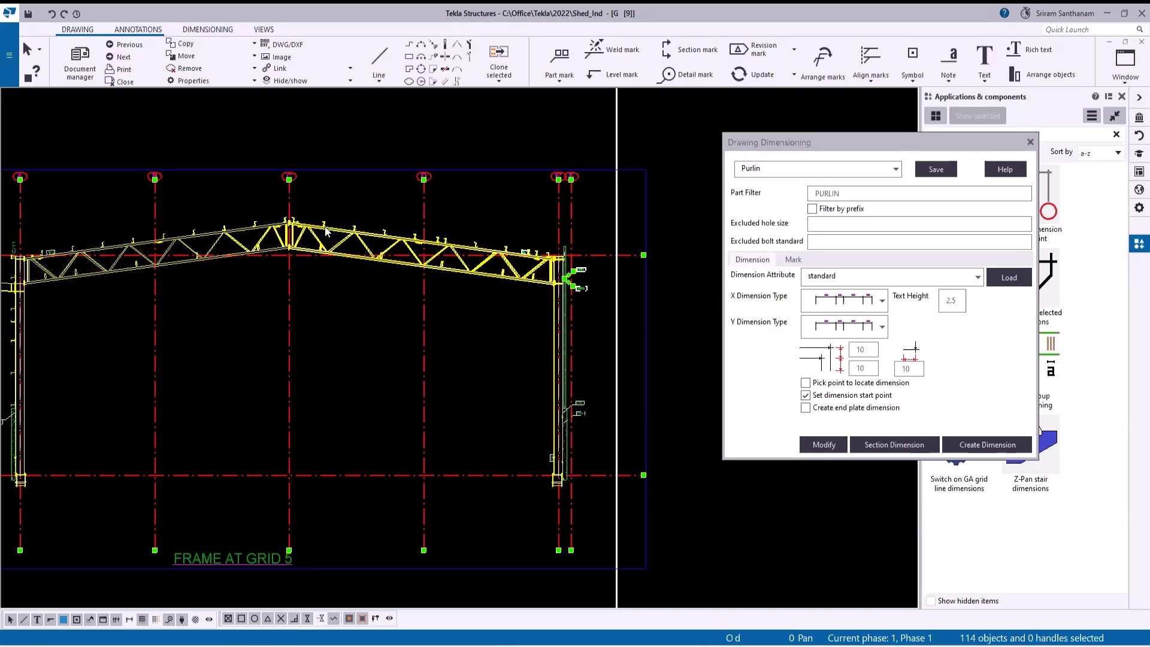
{"action": "left_click", "coordinate": [369, 142]}
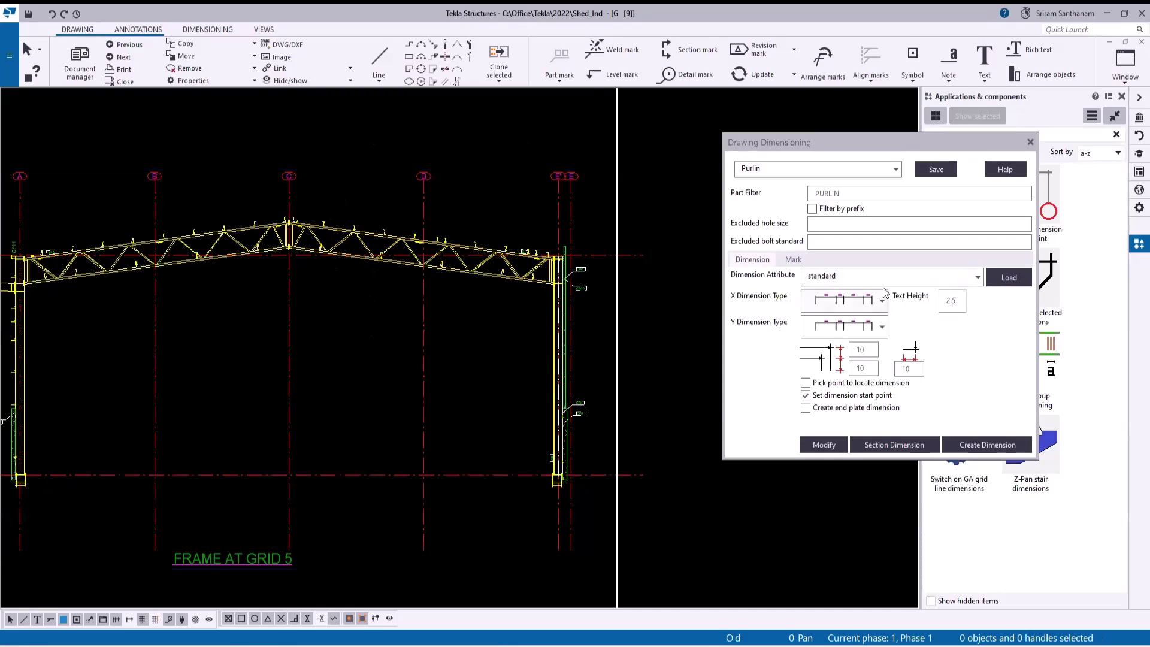
Examine the available dimension attributes, the X and Y dimension types, and the mark settings of the Purlin preset
{"action": "left_click", "coordinate": [978, 277]}
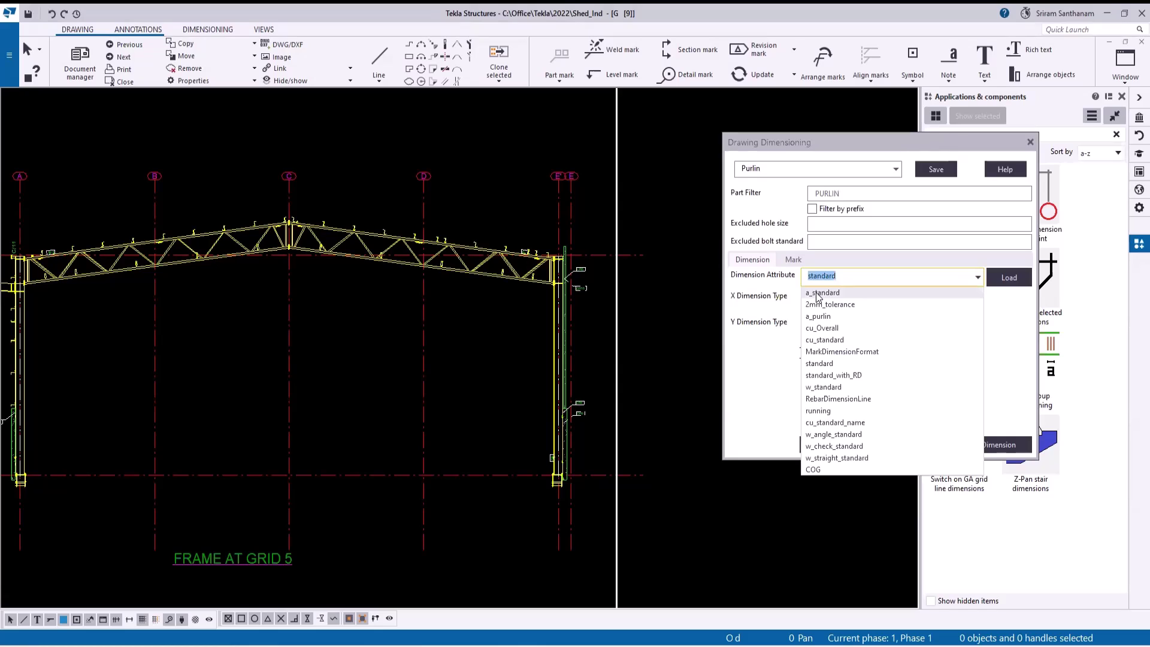
{"action": "left_click", "coordinate": [777, 391]}
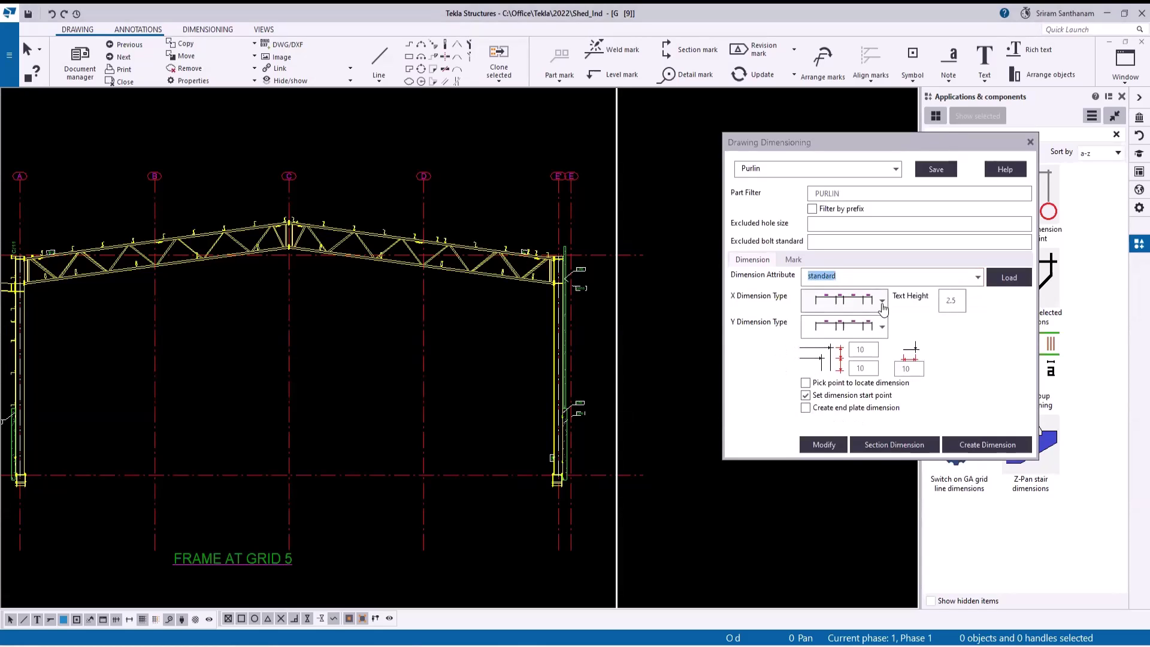
{"action": "left_click", "coordinate": [882, 303]}
{"action": "left_click", "coordinate": [766, 365]}
{"action": "left_click", "coordinate": [881, 331]}
{"action": "left_click", "coordinate": [971, 346]}
{"action": "left_click", "coordinate": [794, 259]}
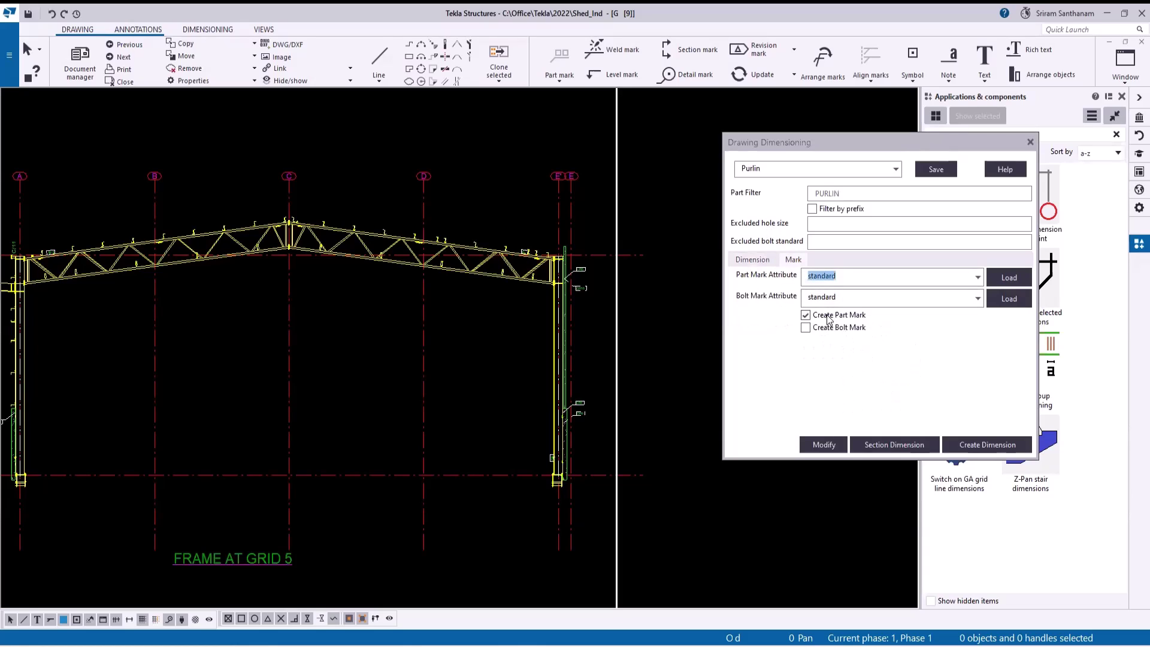
Set the excluded hole size to 22 and the excluded bolt standard to 8.8S
{"action": "left_click", "coordinate": [833, 226]}
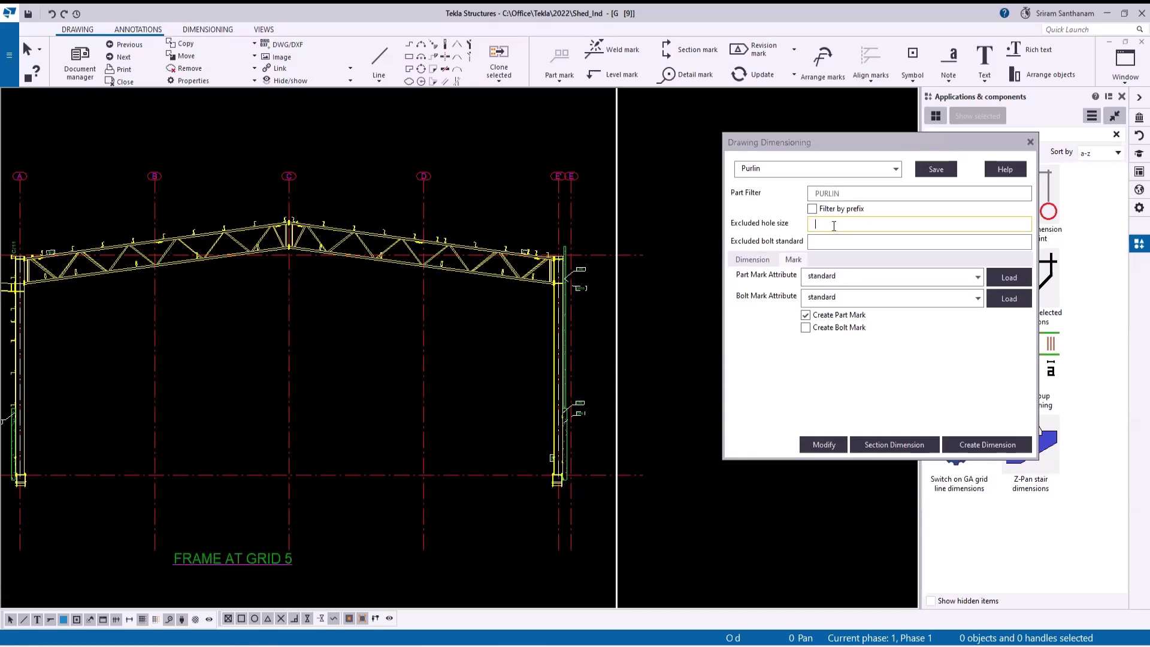
{"action": "type", "text": "22"}
{"action": "left_click", "coordinate": [841, 241]}
{"action": "type", "text": "8.8S"}
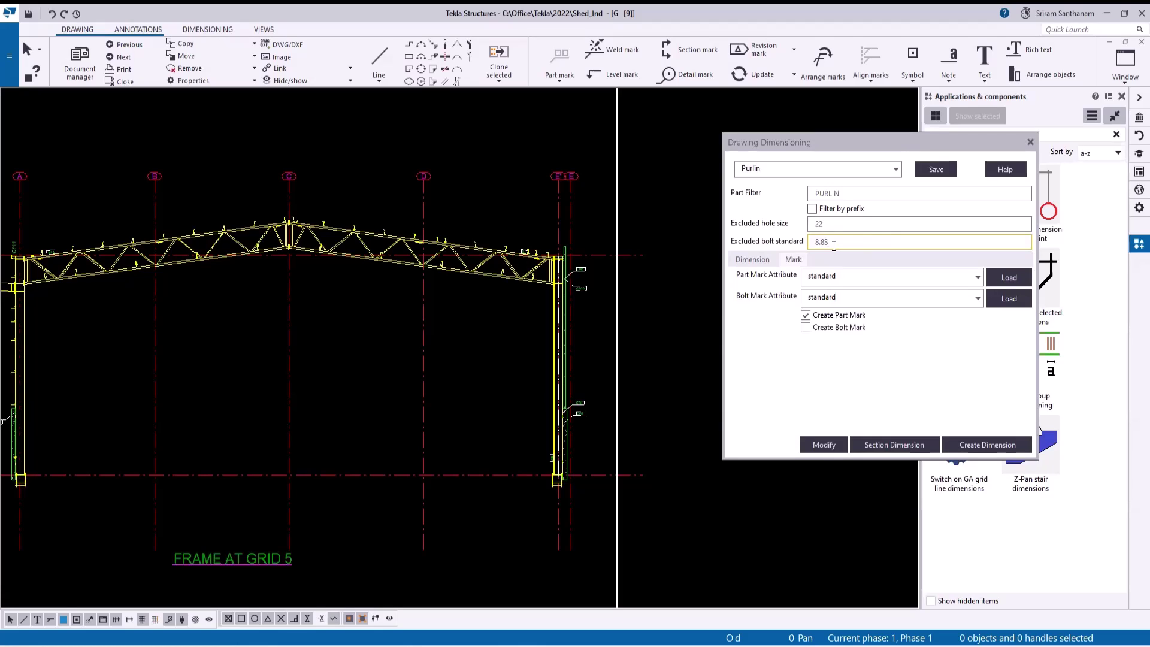
Clear the excluded bolt standard and the excluded hole size
{"action": "left_click_drag", "start_coordinate": [834, 244], "coordinate": [785, 239]}
{"action": "key", "text": "BackSpace"}
{"action": "left_click", "coordinate": [838, 223]}
{"action": "key", "text": "BackSpace"}
{"action": "key", "text": "BackSpace"}
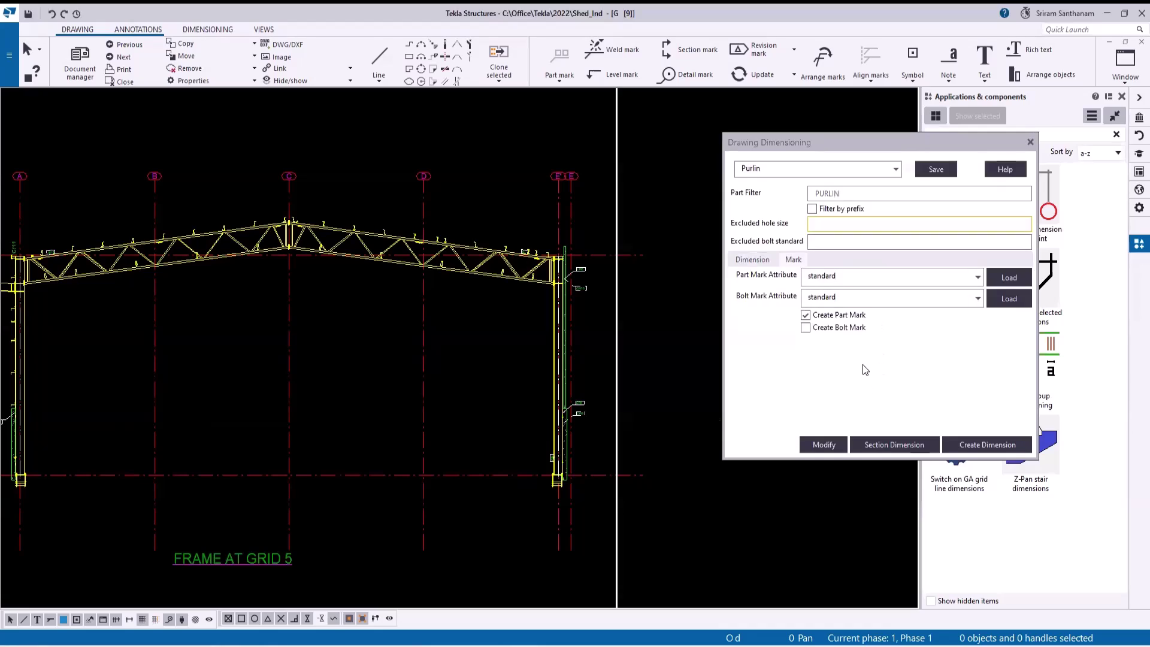
Look through the part mark and bolt mark attributes, and return to the dimension settings
{"action": "double_click", "coordinate": [822, 276]}
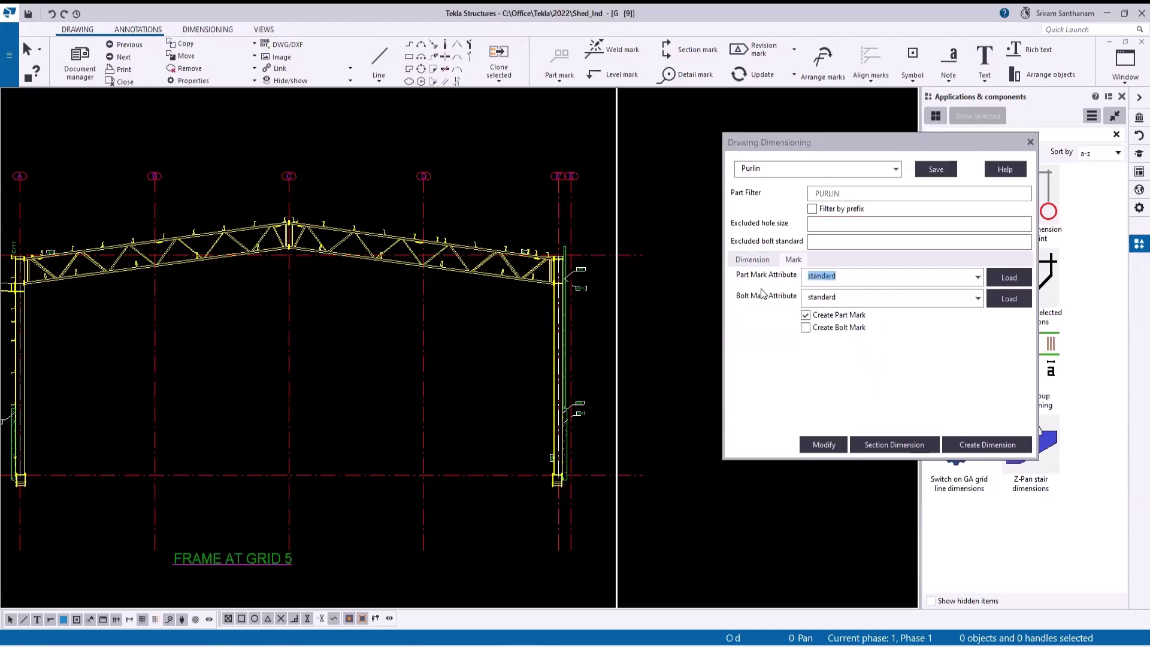
{"action": "left_click", "coordinate": [978, 298]}
{"action": "left_click", "coordinate": [759, 357]}
{"action": "left_click", "coordinate": [752, 260]}
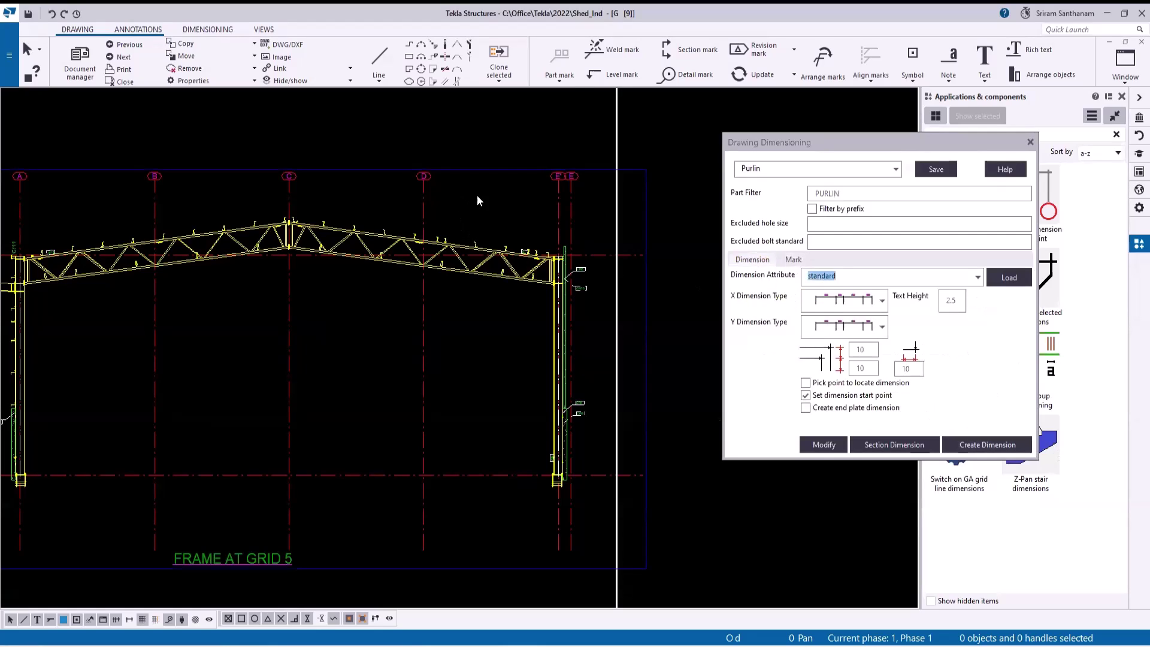
Reload the Purlin preset so the part filter is PURLIN
{"action": "left_click", "coordinate": [857, 193]}
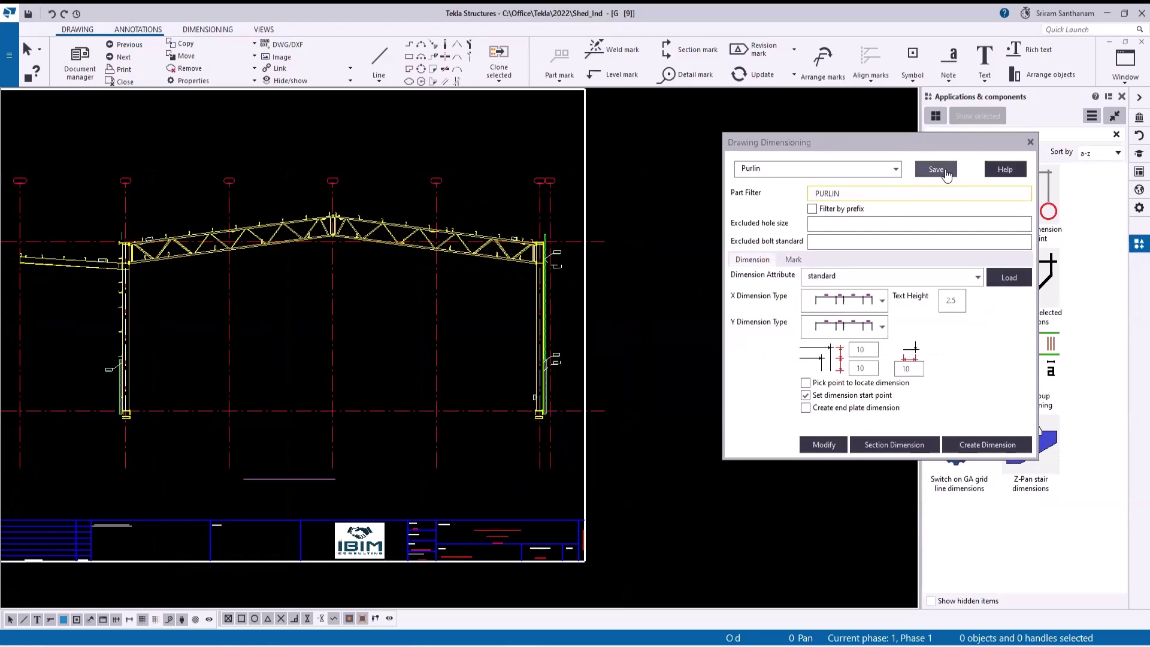
{"action": "left_click", "coordinate": [893, 171]}
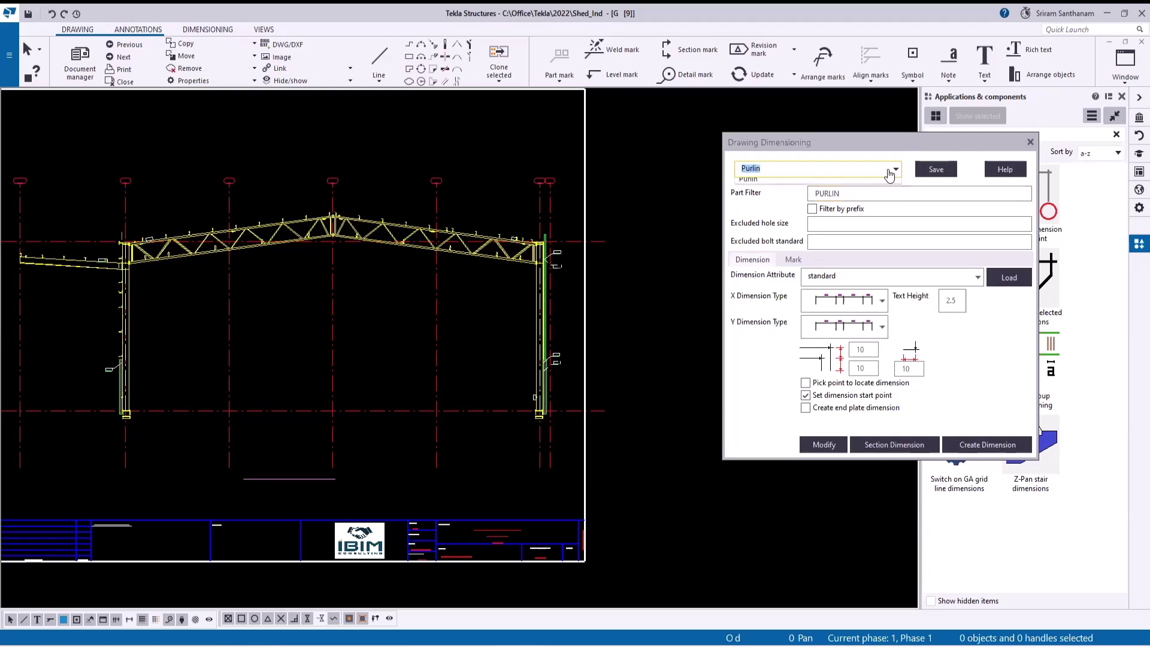
{"action": "left_click", "coordinate": [748, 195]}
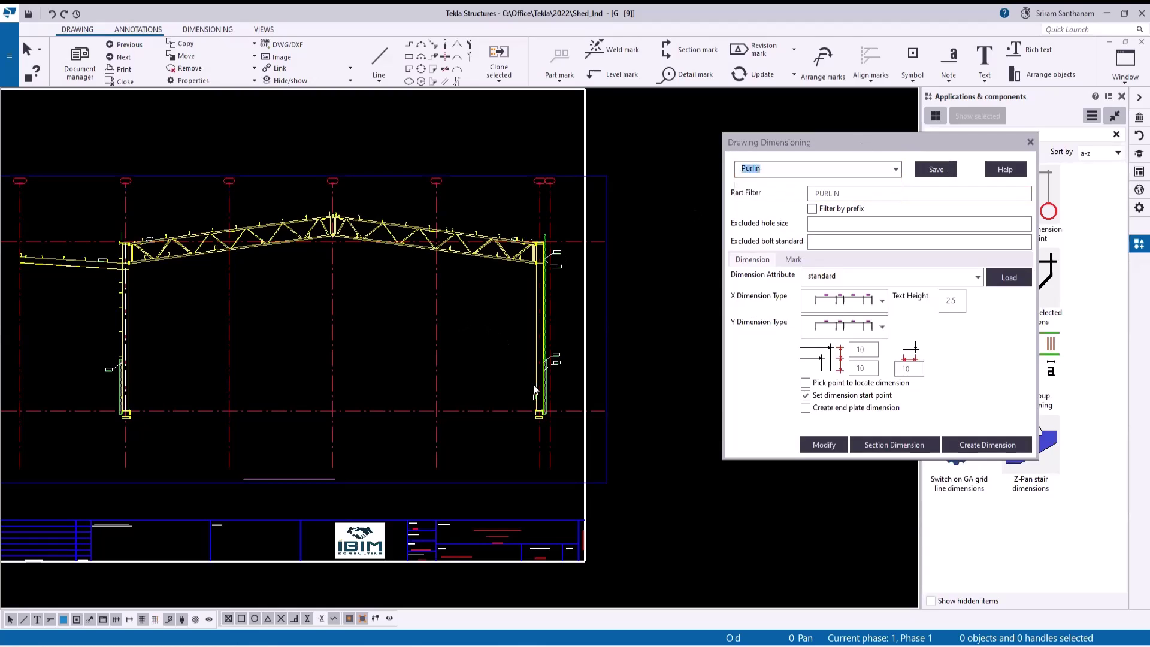
Create purlin dimensions along the truss slope between grids C and E, with the top chord as primary part and the start point at the ridge
{"action": "left_click", "coordinate": [334, 199]}
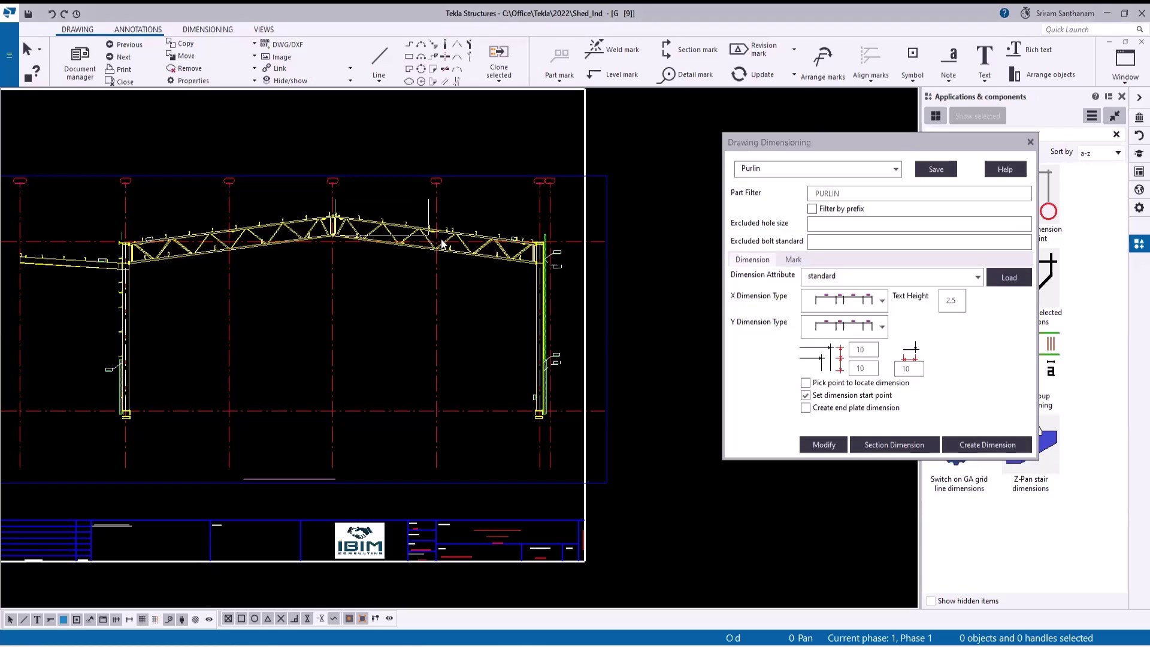
{"action": "left_click", "coordinate": [517, 244]}
{"action": "scroll", "coordinate": [651, 257], "scroll_direction": "up", "scroll_amount": 2}
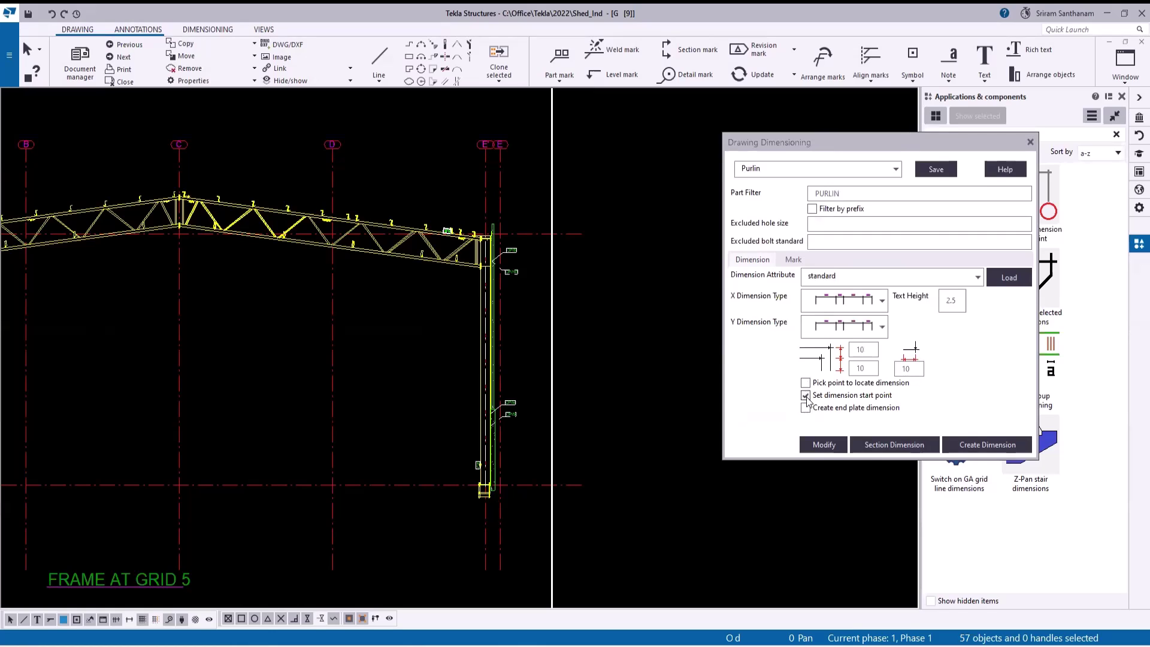
{"action": "left_click", "coordinate": [992, 444]}
{"action": "scroll", "coordinate": [253, 202], "scroll_direction": "up", "scroll_amount": 5}
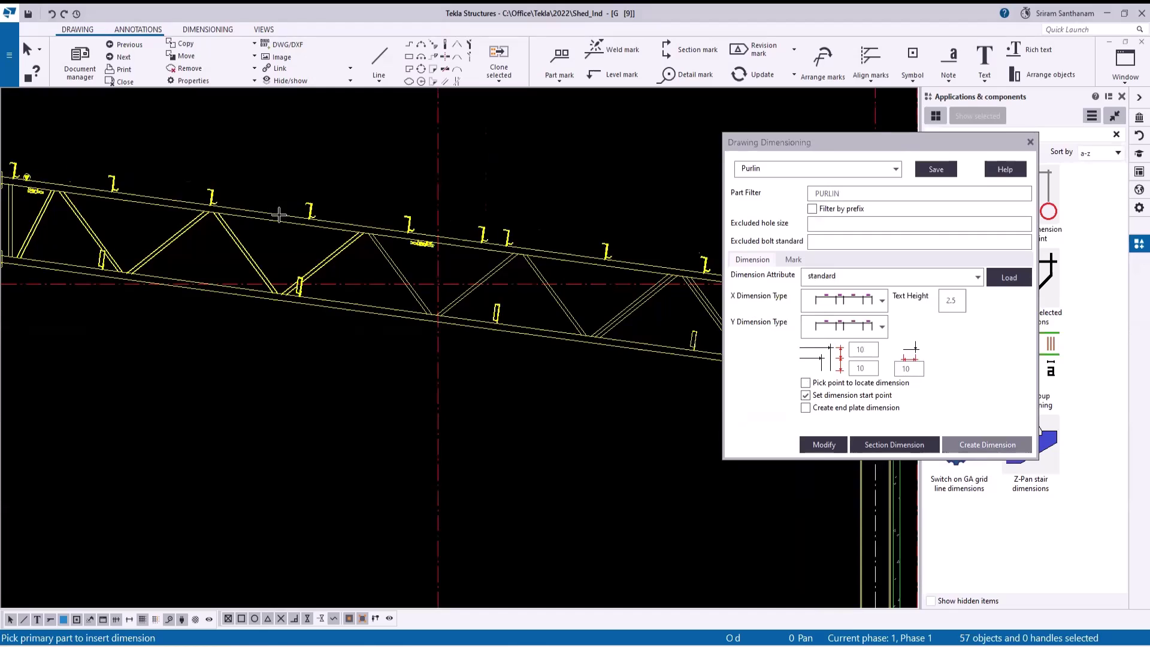
{"action": "left_click", "coordinate": [359, 229]}
{"action": "scroll", "coordinate": [475, 277], "scroll_direction": "down", "scroll_amount": 5}
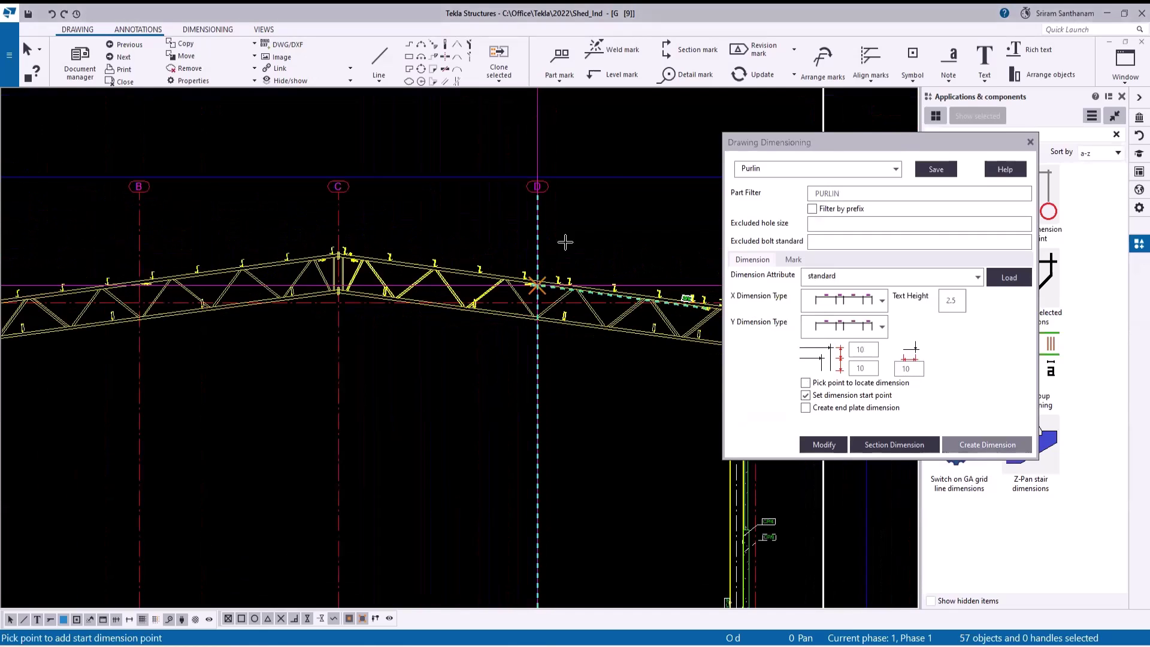
{"action": "scroll", "coordinate": [350, 239], "scroll_direction": "up", "scroll_amount": 5}
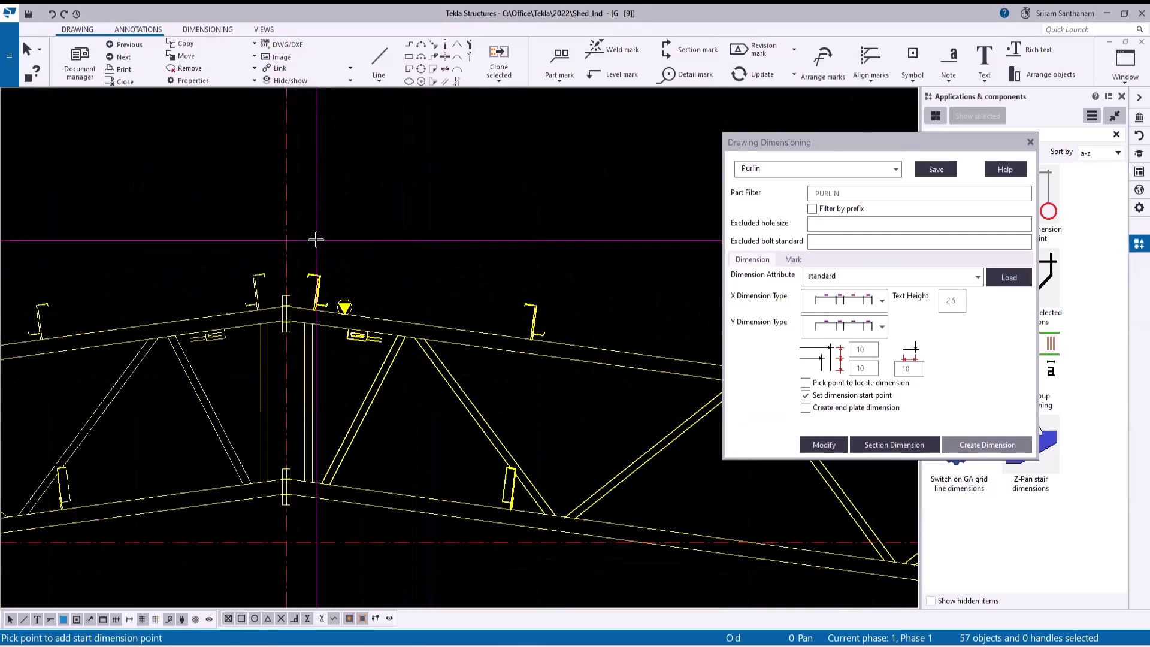
{"action": "key", "text": "Escape"}
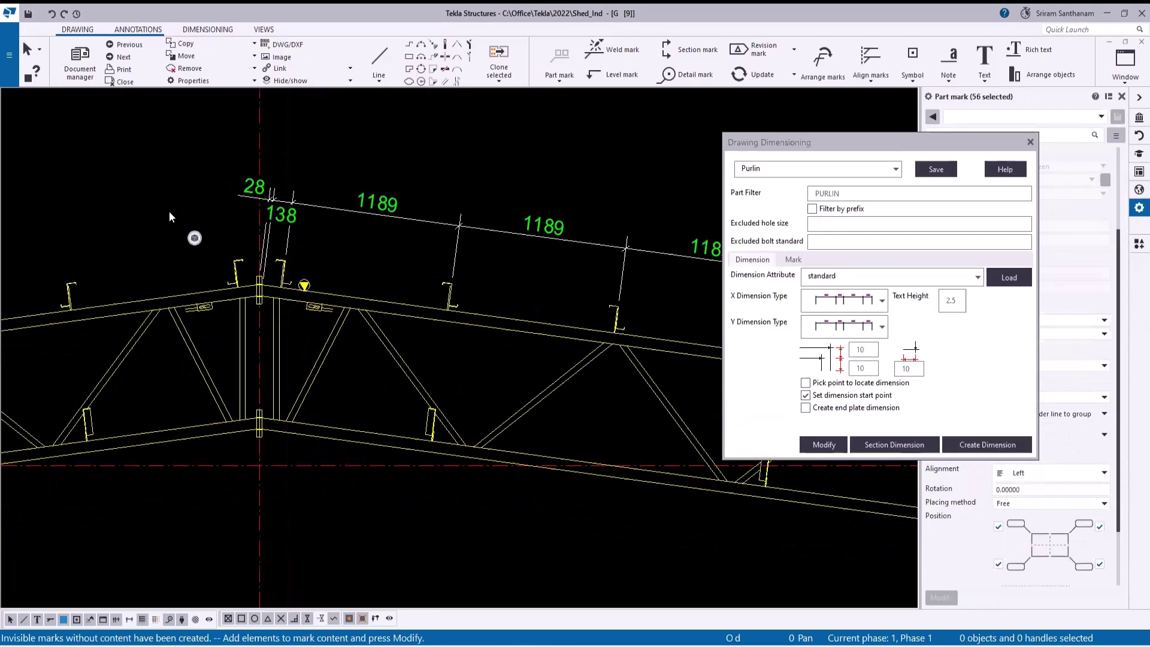
Check the new purlin dimensions and load the GIRT preset for the column at grid A
{"action": "scroll", "coordinate": [169, 211], "scroll_direction": "down", "scroll_amount": 5}
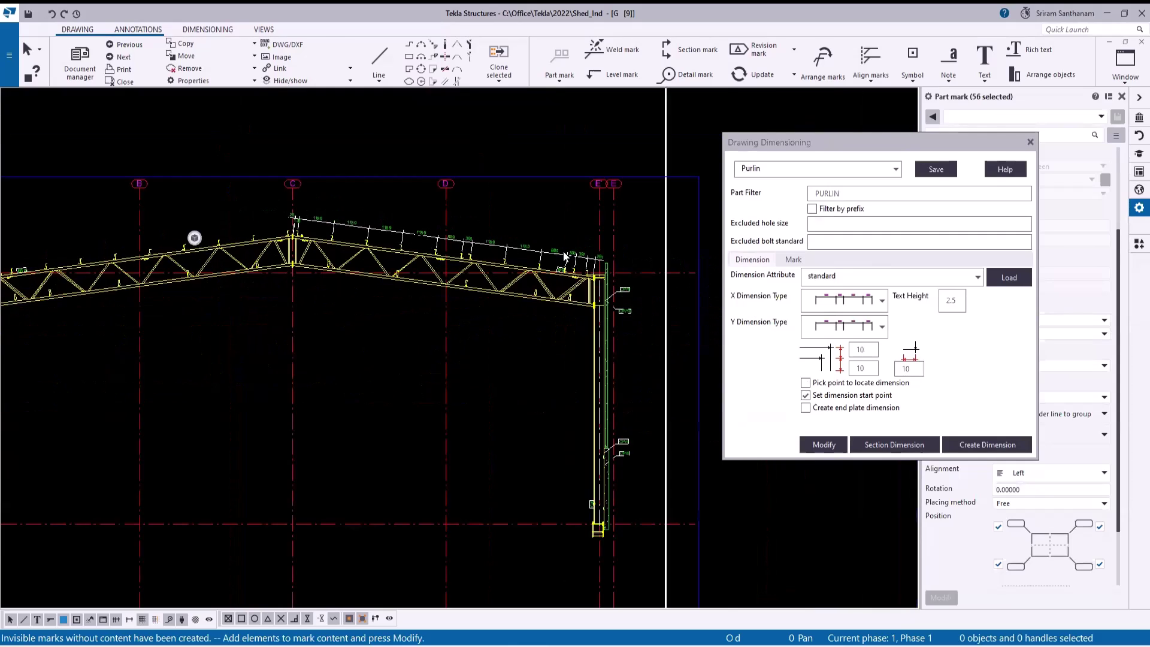
{"action": "scroll", "coordinate": [593, 264], "scroll_direction": "up", "scroll_amount": 3}
{"action": "scroll", "coordinate": [657, 250], "scroll_direction": "down", "scroll_amount": 7}
{"action": "scroll", "coordinate": [281, 344], "scroll_direction": "up", "scroll_amount": 5}
{"action": "left_click", "coordinate": [885, 171]}
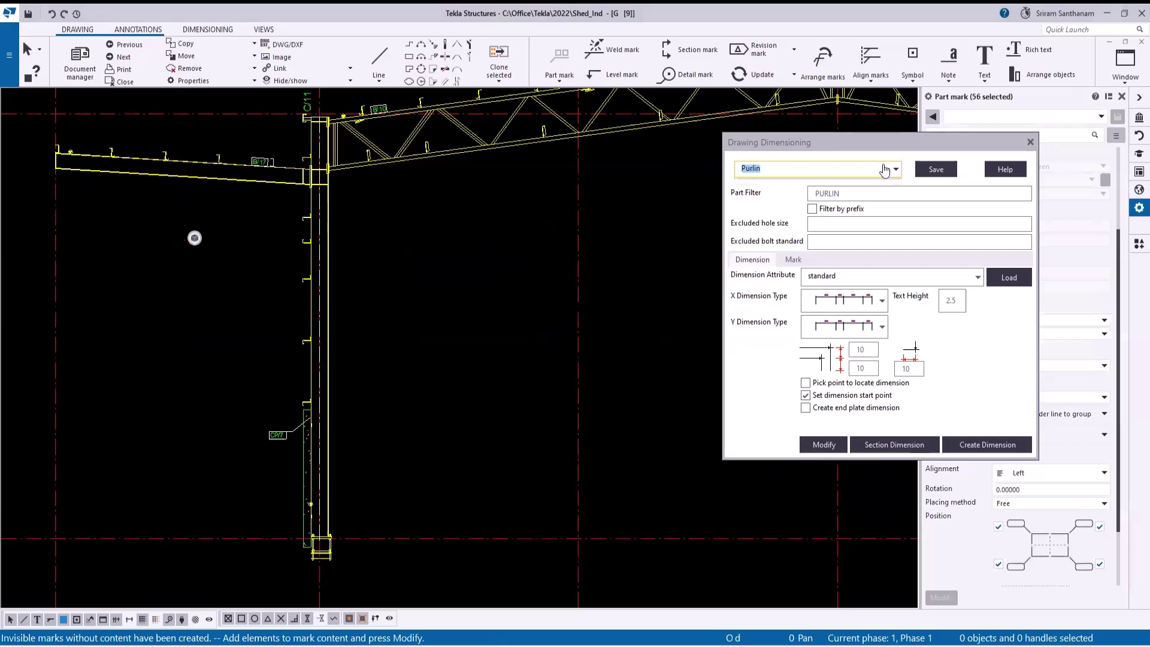
{"action": "left_click", "coordinate": [884, 171]}
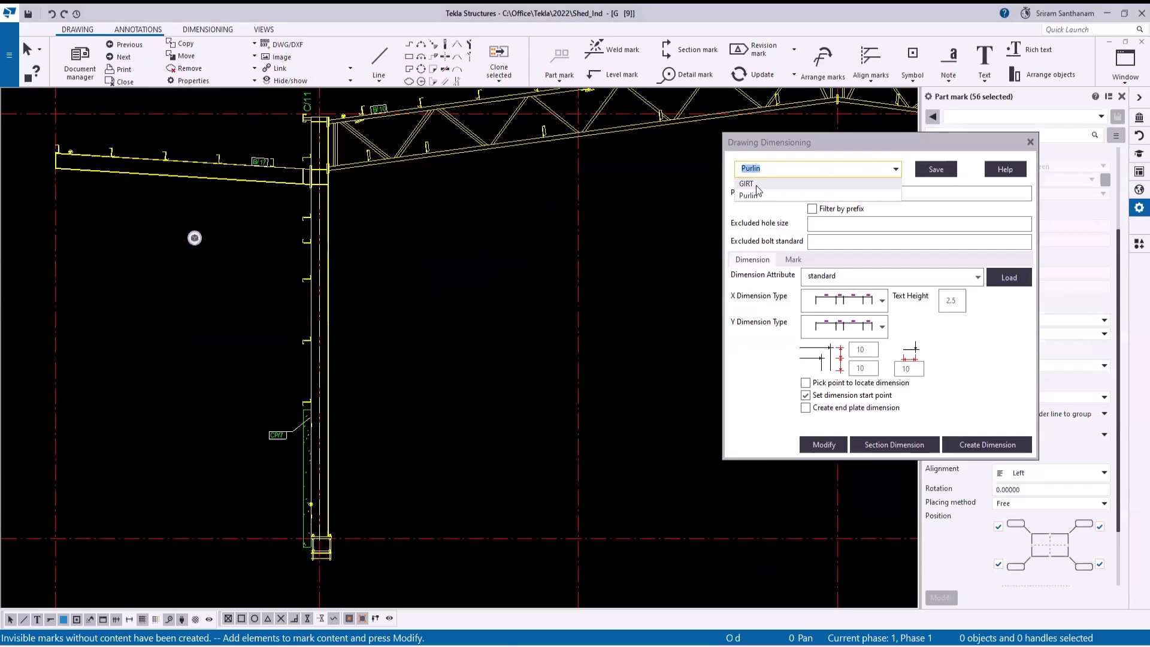
{"action": "left_click", "coordinate": [756, 184]}
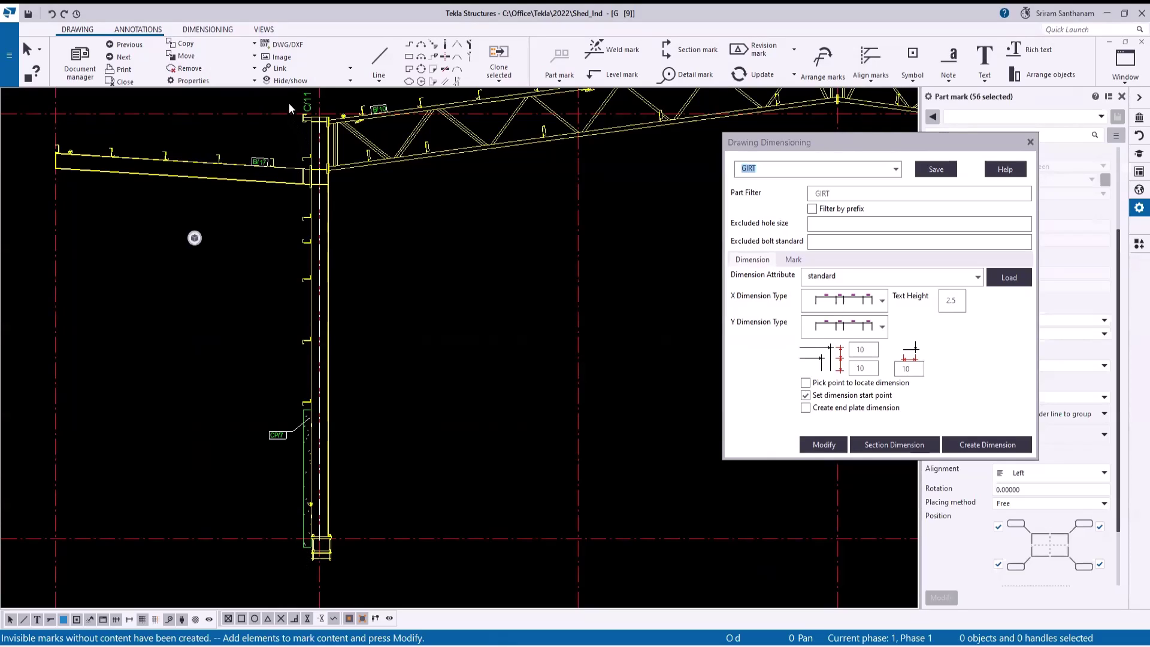
Create girt dimensions along the column at grid A, with the dimension start point option turned off
{"action": "left_click_drag", "start_coordinate": [290, 104], "coordinate": [328, 447]}
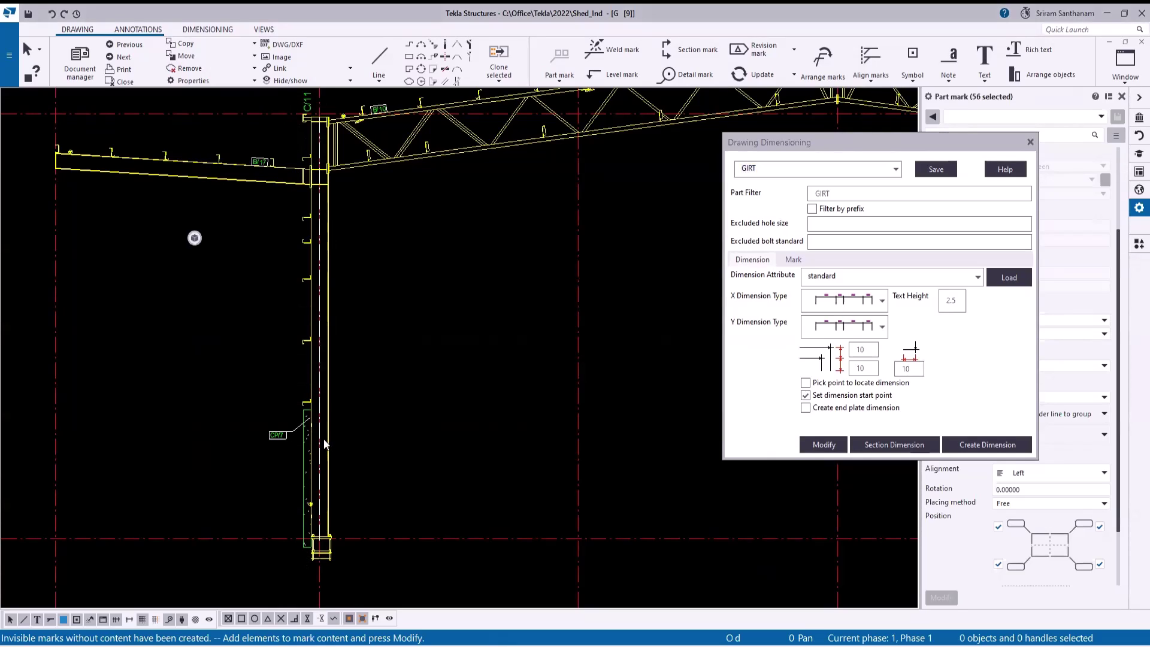
{"action": "left_click", "coordinate": [806, 395]}
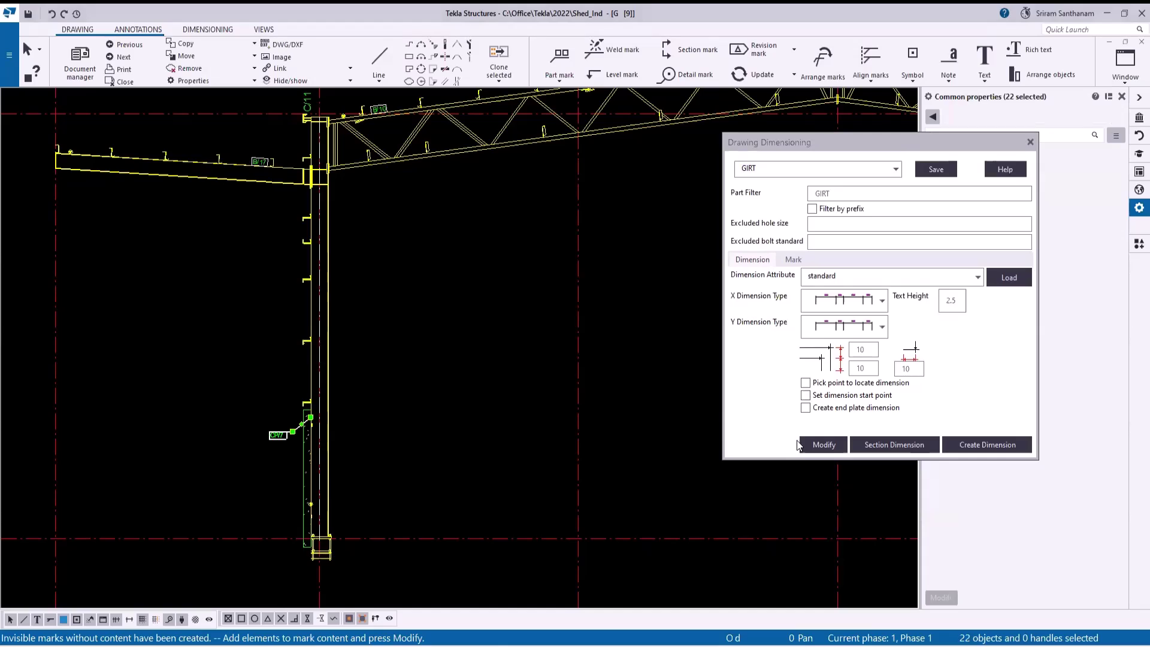
{"action": "left_click", "coordinate": [988, 449]}
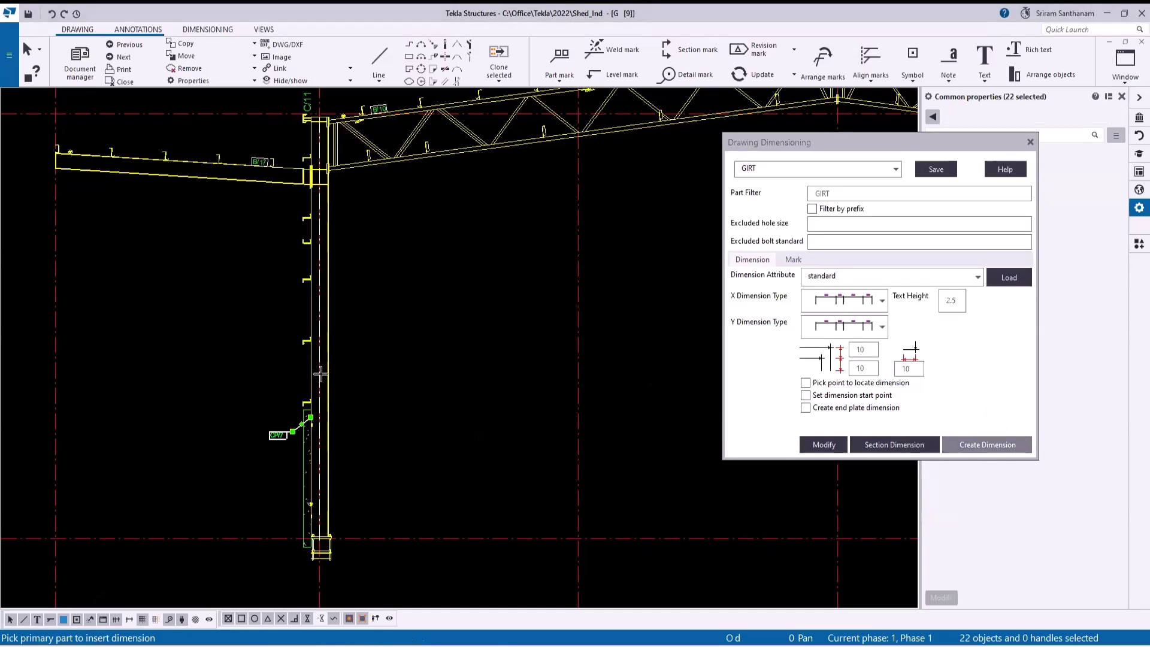
{"action": "left_click", "coordinate": [328, 340]}
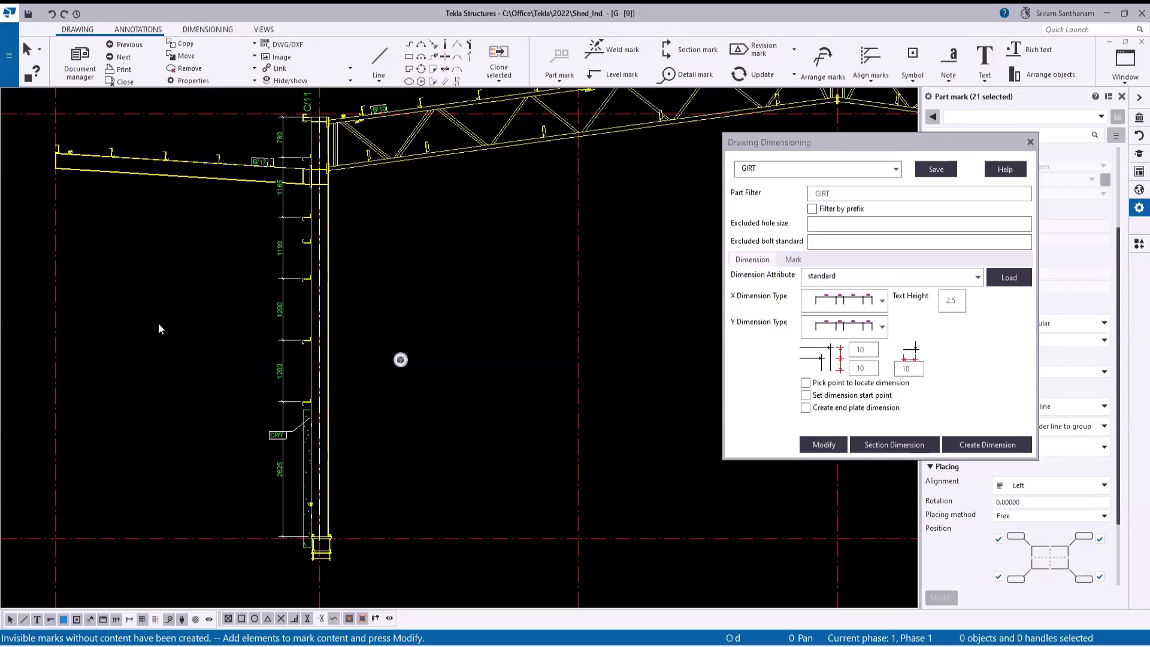
Leave the FRAME AT GRID 5 drawing, keeping its changes, and continue in drawing G [5]
{"action": "scroll", "coordinate": [159, 326], "scroll_direction": "down", "scroll_amount": 3}
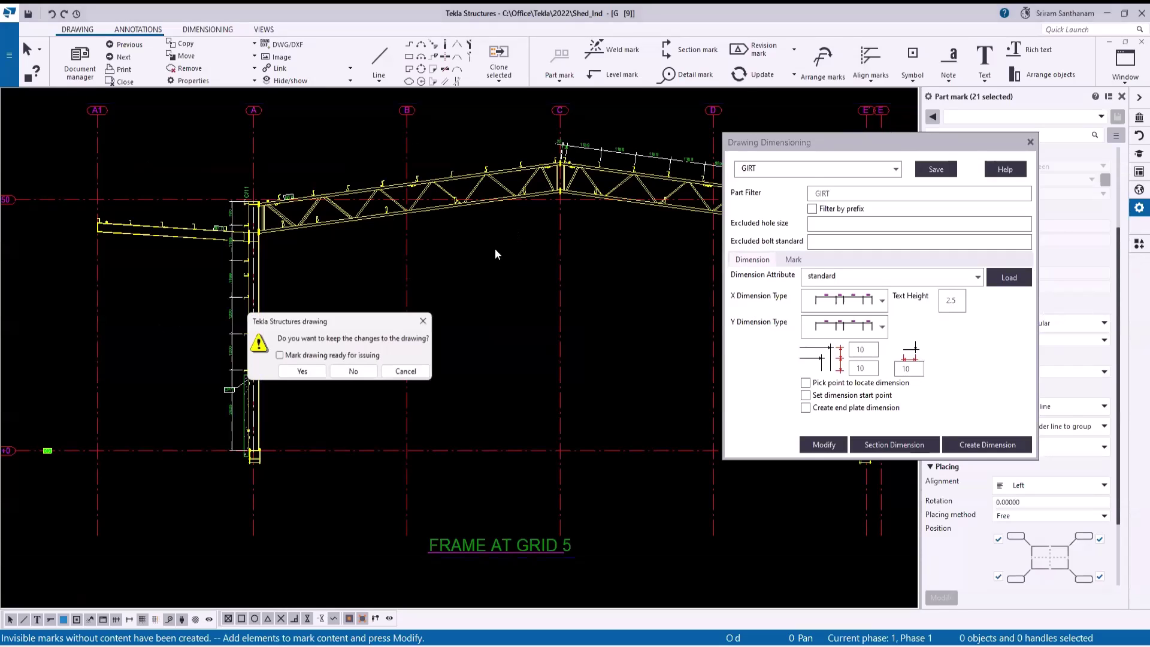
{"action": "left_click", "coordinate": [302, 372]}
{"action": "left_click", "coordinate": [301, 371]}
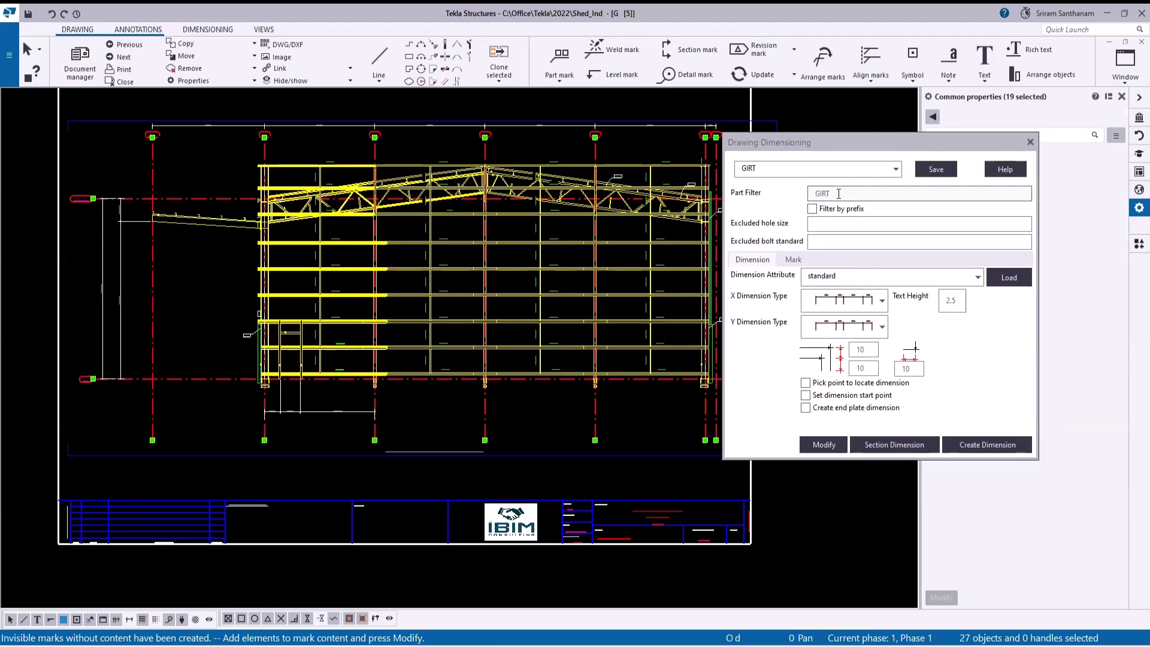
Create girt dimensions in the FRAME AT GRID 1 drawing with the GIRT preset, using the column at grid A as primary part
{"action": "left_click", "coordinate": [987, 446]}
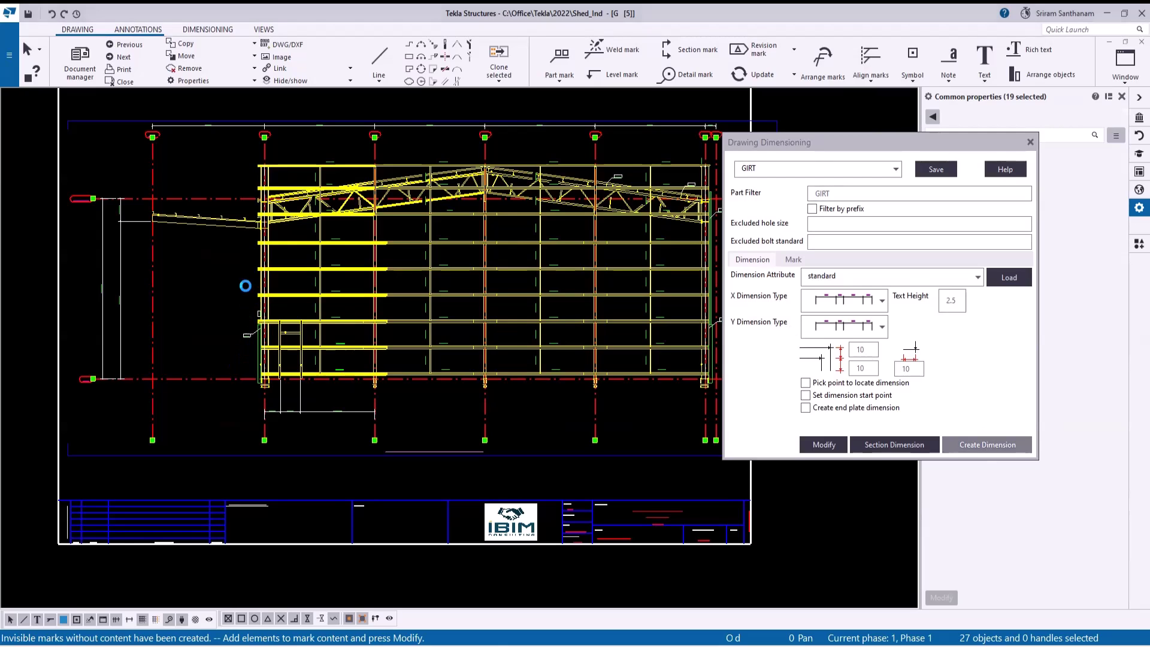
{"action": "scroll", "coordinate": [264, 257], "scroll_direction": "up", "scroll_amount": 8}
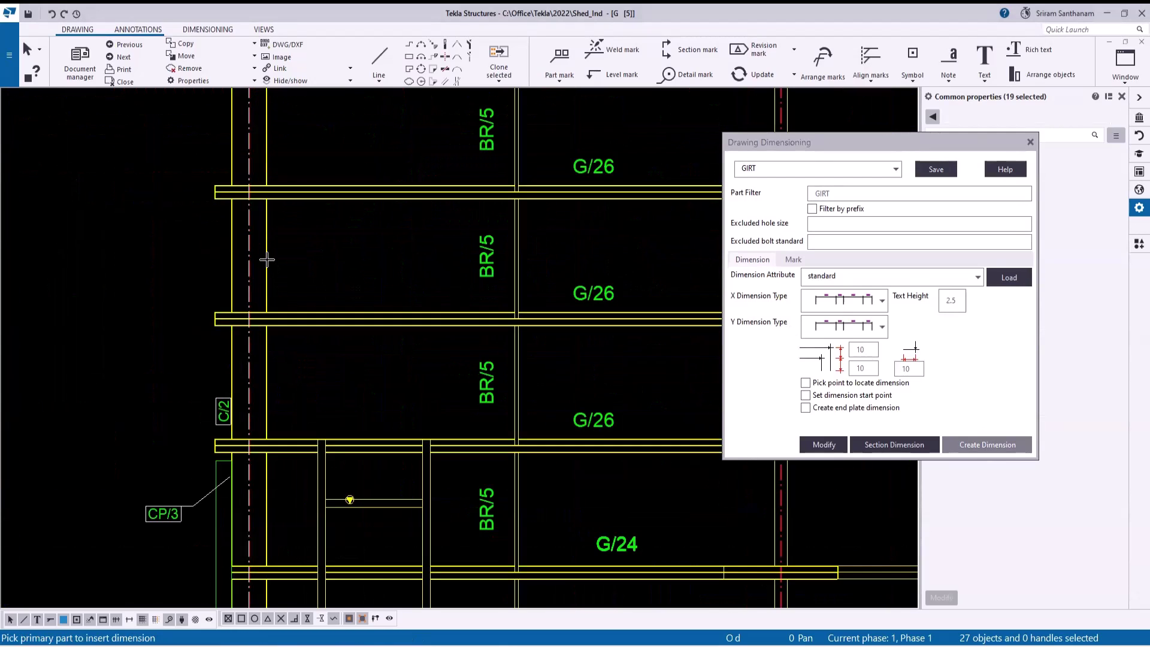
{"action": "left_click", "coordinate": [267, 256]}
{"action": "scroll", "coordinate": [307, 240], "scroll_direction": "down", "scroll_amount": 8}
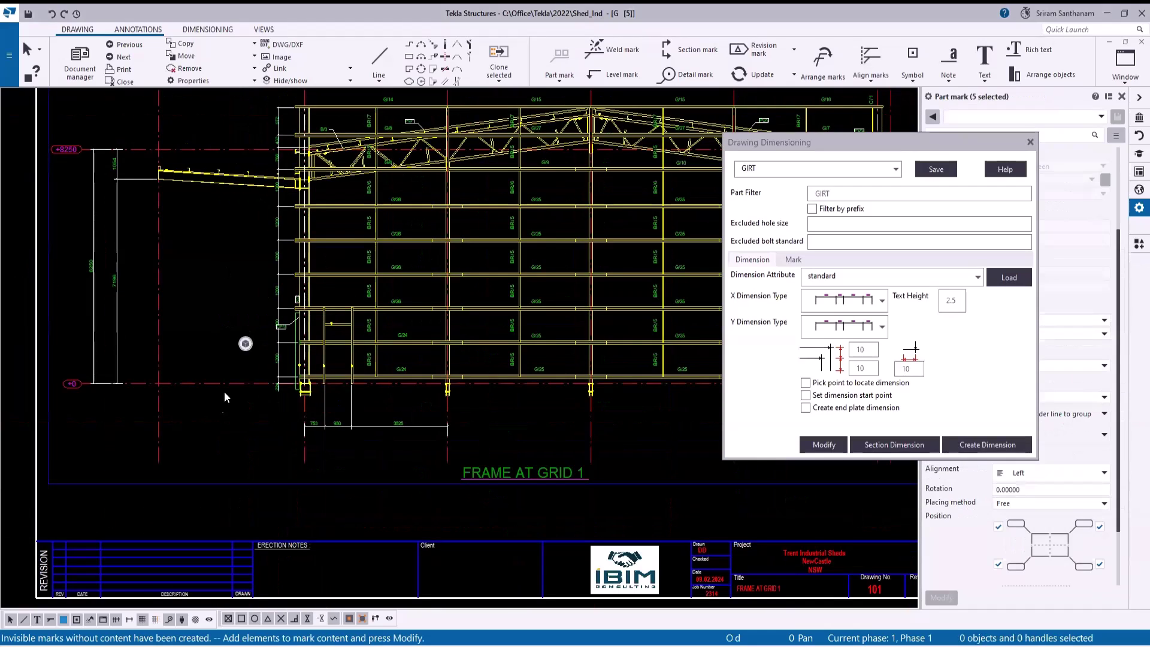
{"action": "scroll", "coordinate": [134, 387], "scroll_direction": "down", "scroll_amount": 2}
{"action": "scroll", "coordinate": [120, 383], "scroll_direction": "up", "scroll_amount": 5}
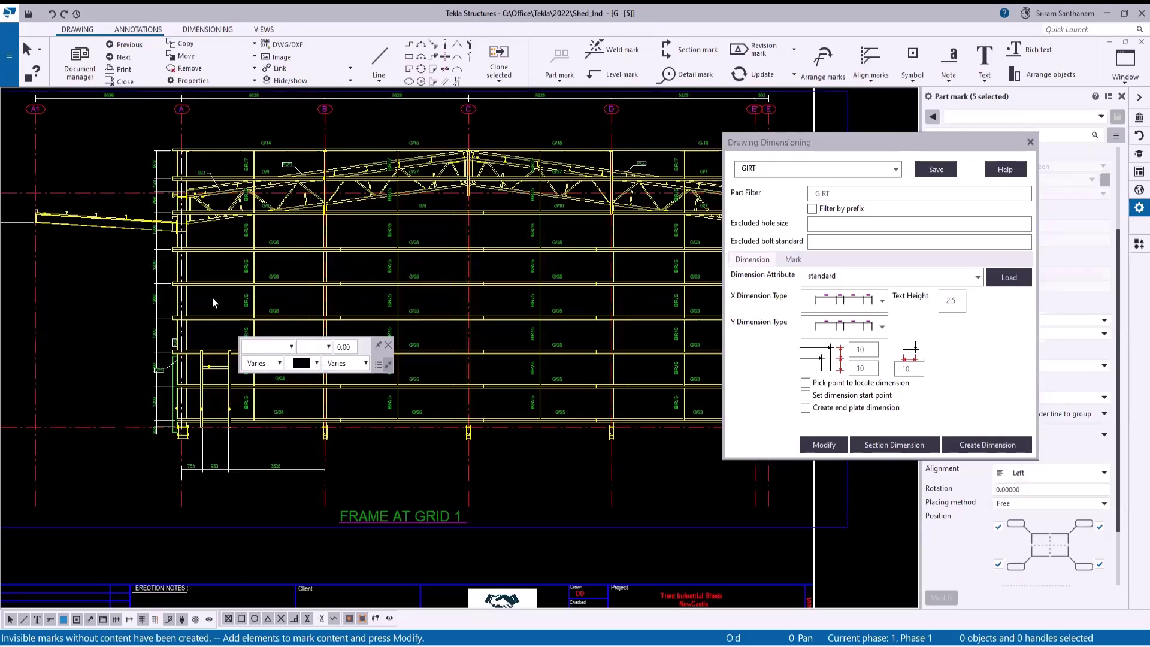
{"action": "scroll", "coordinate": [92, 425], "scroll_direction": "down", "scroll_amount": 2}
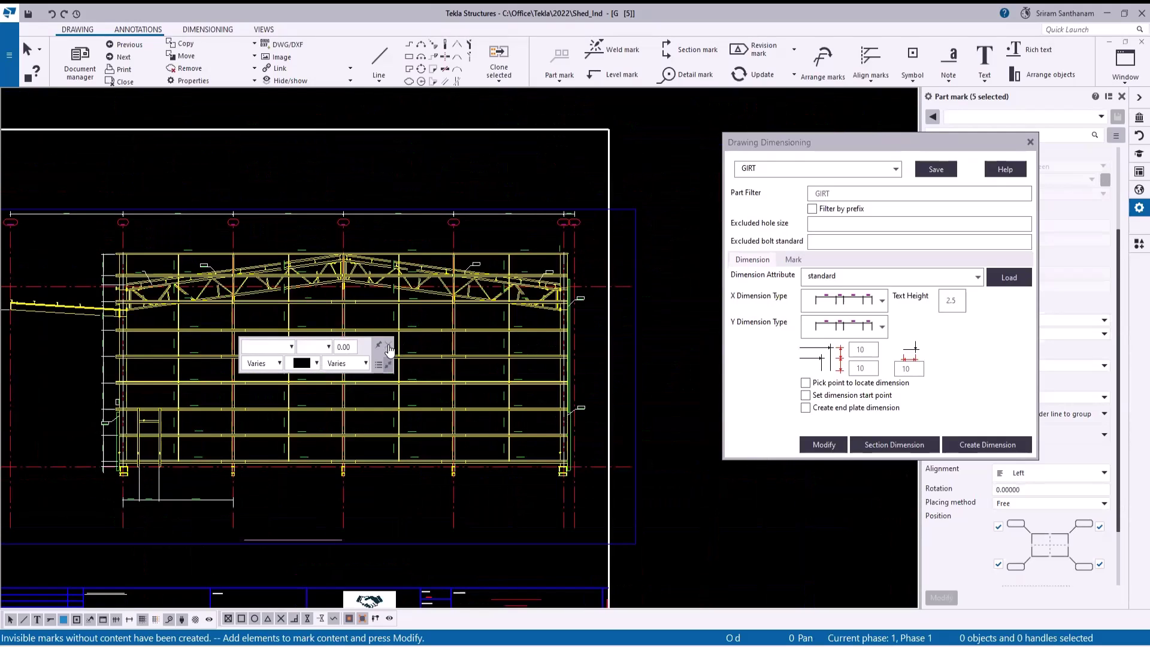
Leave the FRAME AT GRID 1 drawing, keeping its changes, and continue in column drawing W [m.10]
{"action": "left_click", "coordinate": [691, 368]}
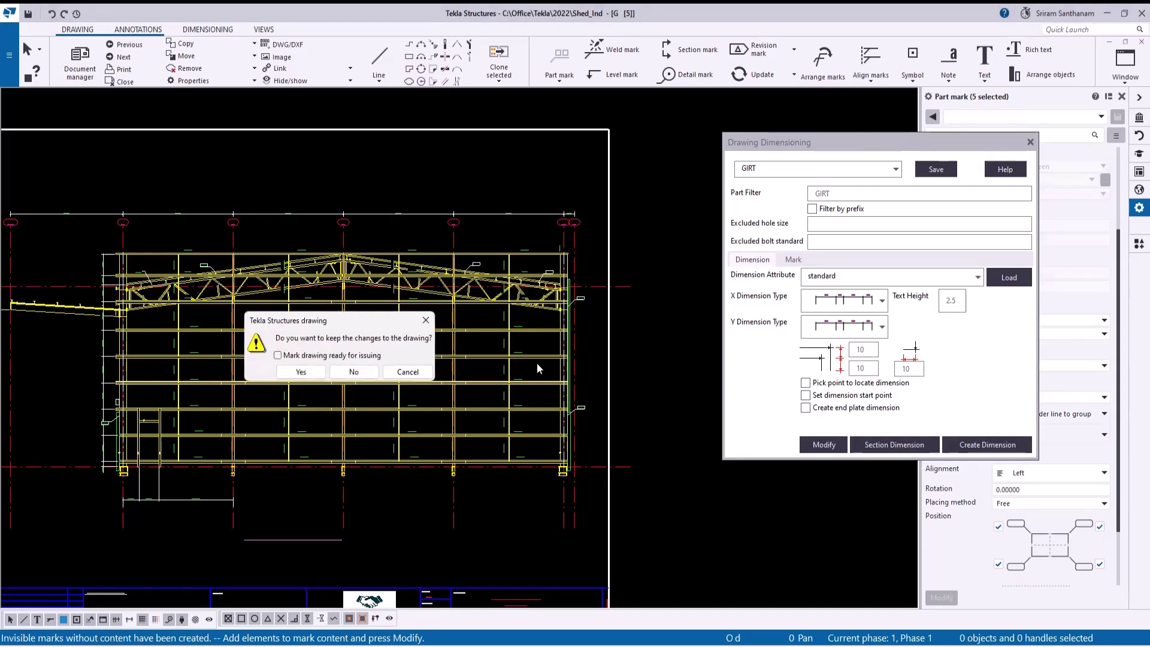
{"action": "left_click", "coordinate": [314, 373]}
{"action": "scroll", "coordinate": [151, 257], "scroll_direction": "down", "scroll_amount": 2}
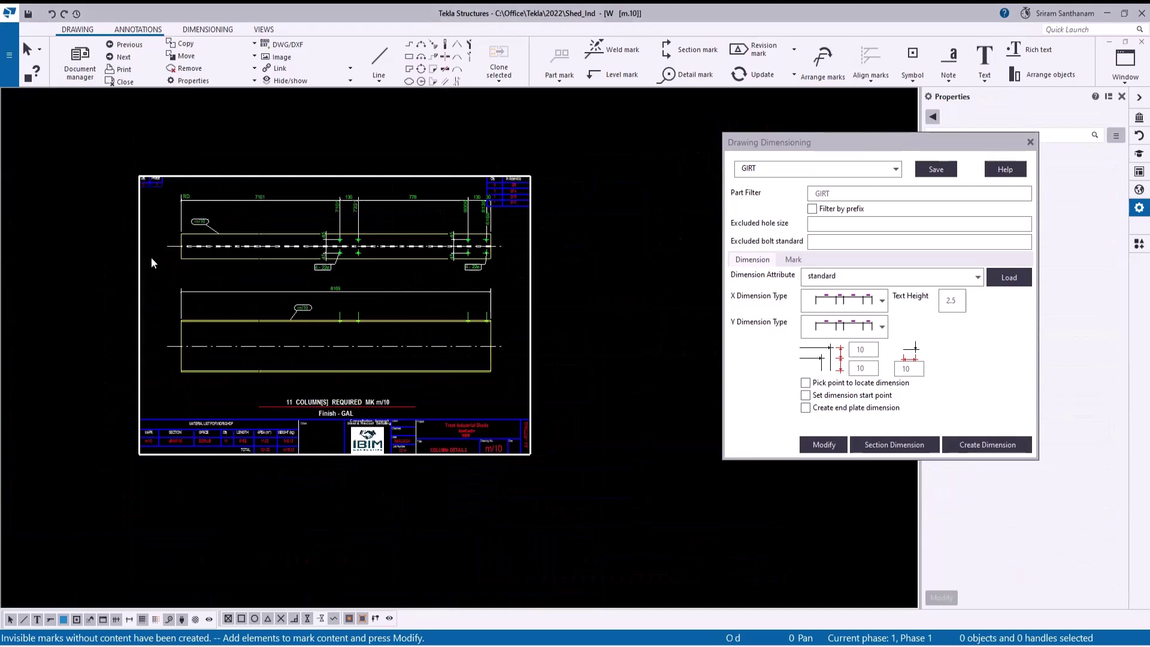
Delete the existing dimensions, the bolt marks and the part mark from the upper view of column m/10
{"action": "left_click", "coordinate": [375, 196]}
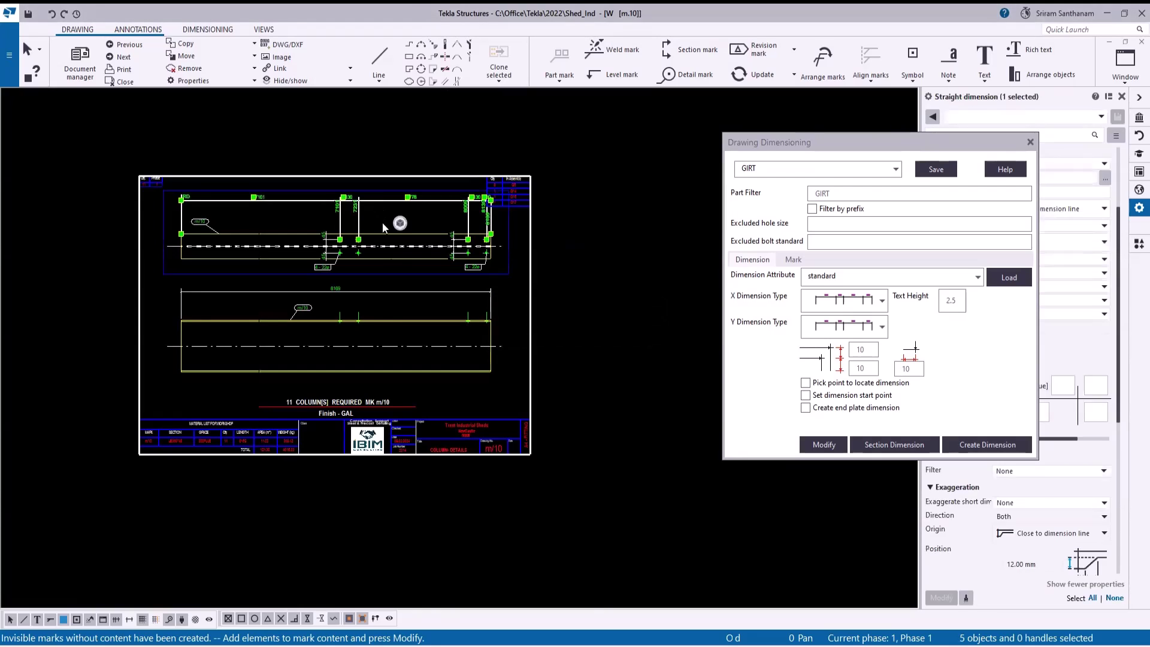
{"action": "key", "text": "Delete"}
{"action": "key", "text": "Delete"}
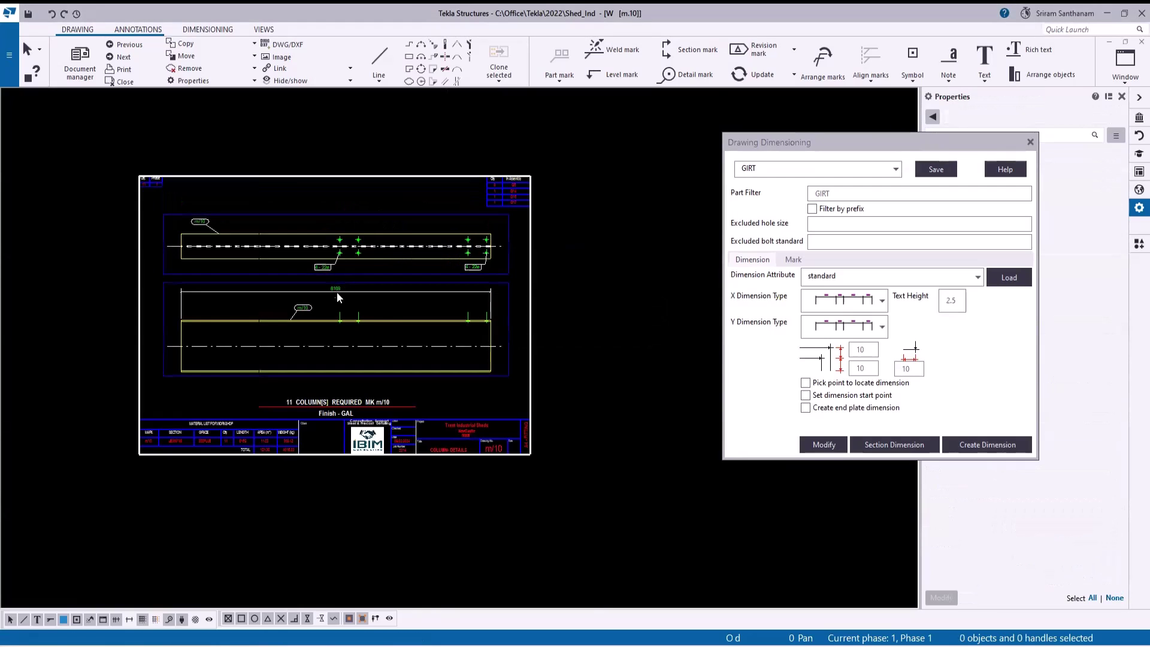
{"action": "scroll", "coordinate": [336, 293], "scroll_direction": "up", "scroll_amount": 2}
{"action": "middle_click_drag", "start_coordinate": [295, 282], "coordinate": [194, 288]}
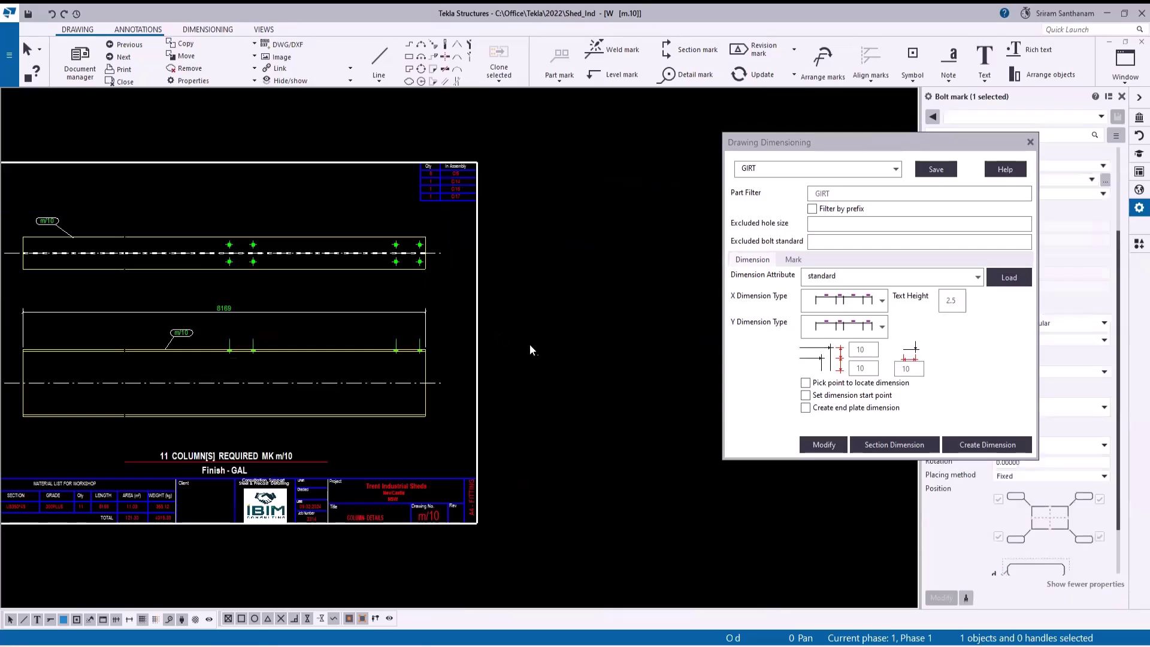
{"action": "scroll", "coordinate": [529, 343], "scroll_direction": "down", "scroll_amount": 2}
{"action": "scroll", "coordinate": [208, 249], "scroll_direction": "up", "scroll_amount": 4}
{"action": "left_click", "coordinate": [293, 295]}
{"action": "key", "text": "Delete"}
{"action": "scroll", "coordinate": [392, 331], "scroll_direction": "down", "scroll_amount": 4}
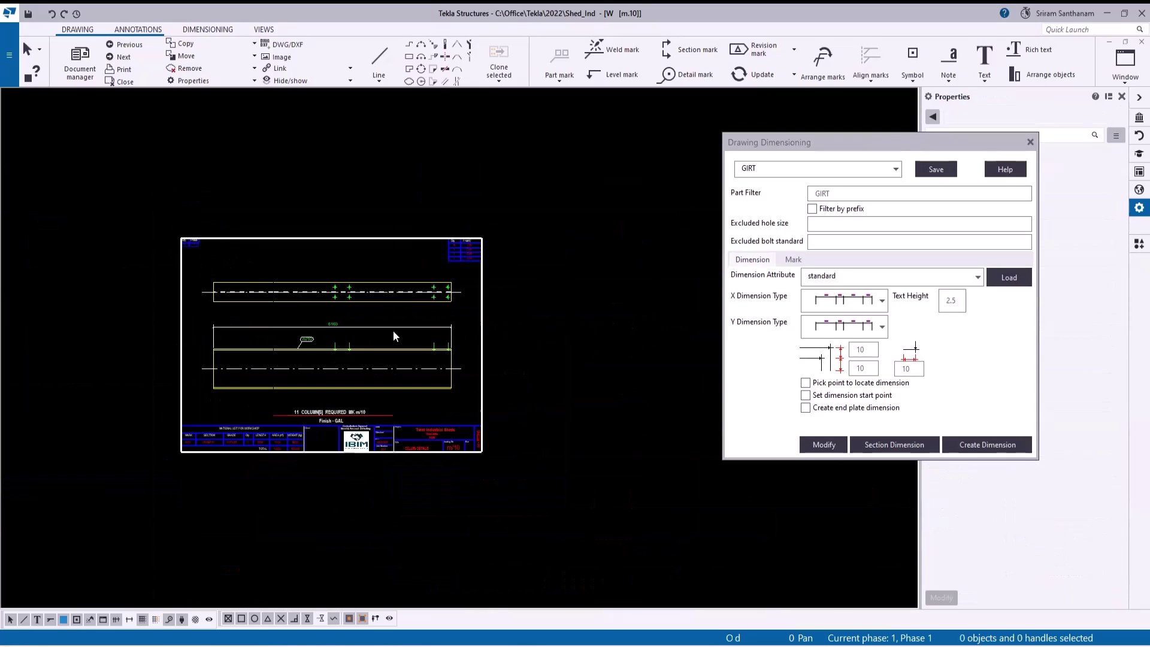
Create dimensions and marks on column m/10's upper view, with no preset and the relative-plus-absolute X dimension type (third option)
{"action": "left_click", "coordinate": [973, 446]}
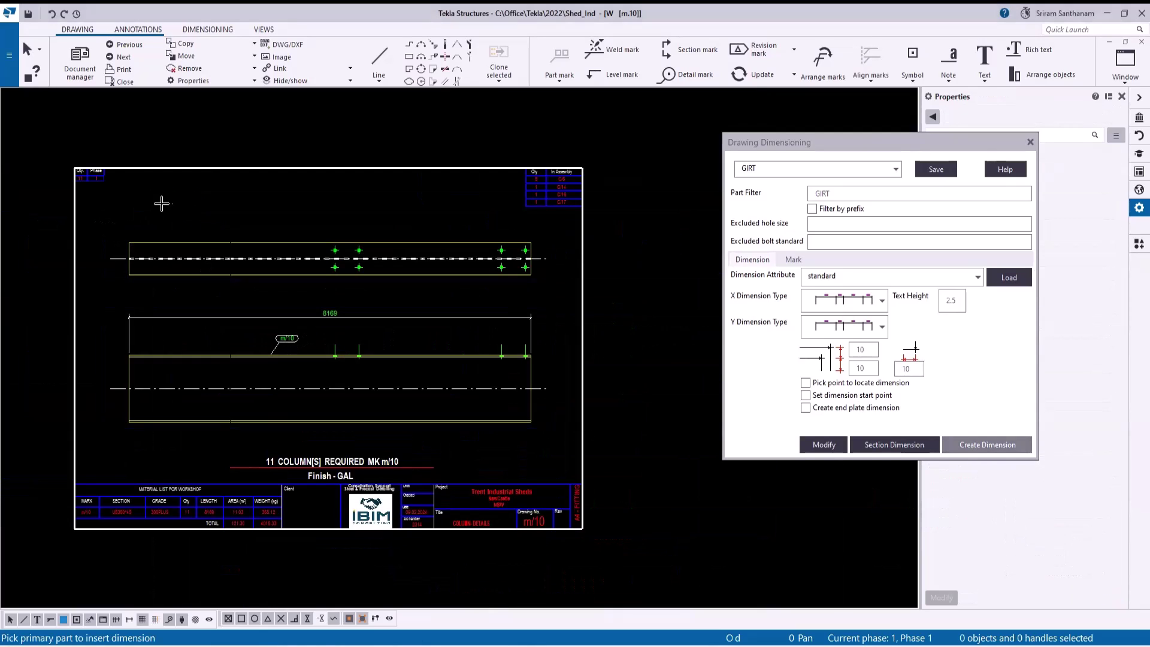
{"action": "left_click", "coordinate": [477, 256]}
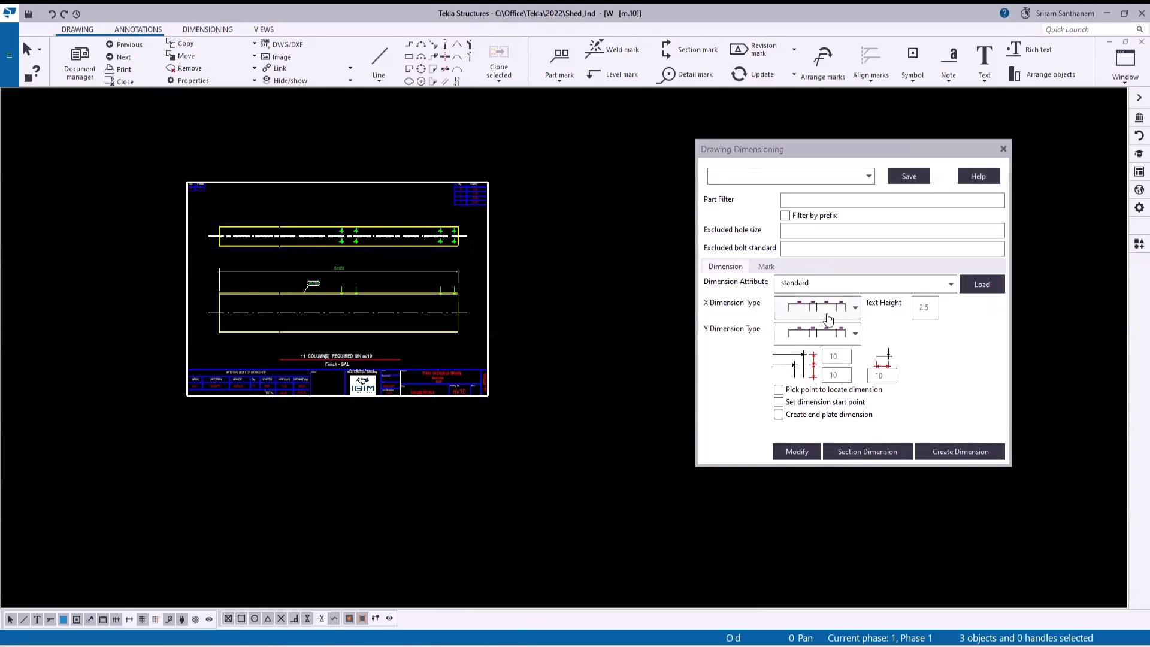
{"action": "left_click", "coordinate": [855, 307]}
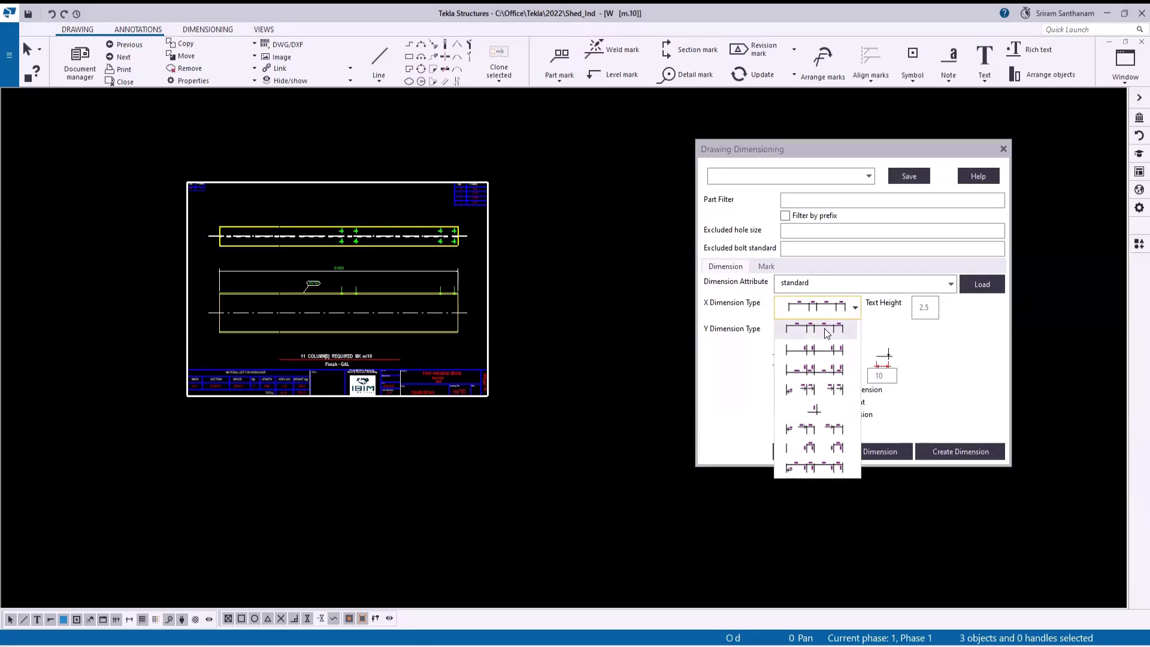
{"action": "left_click", "coordinate": [814, 369]}
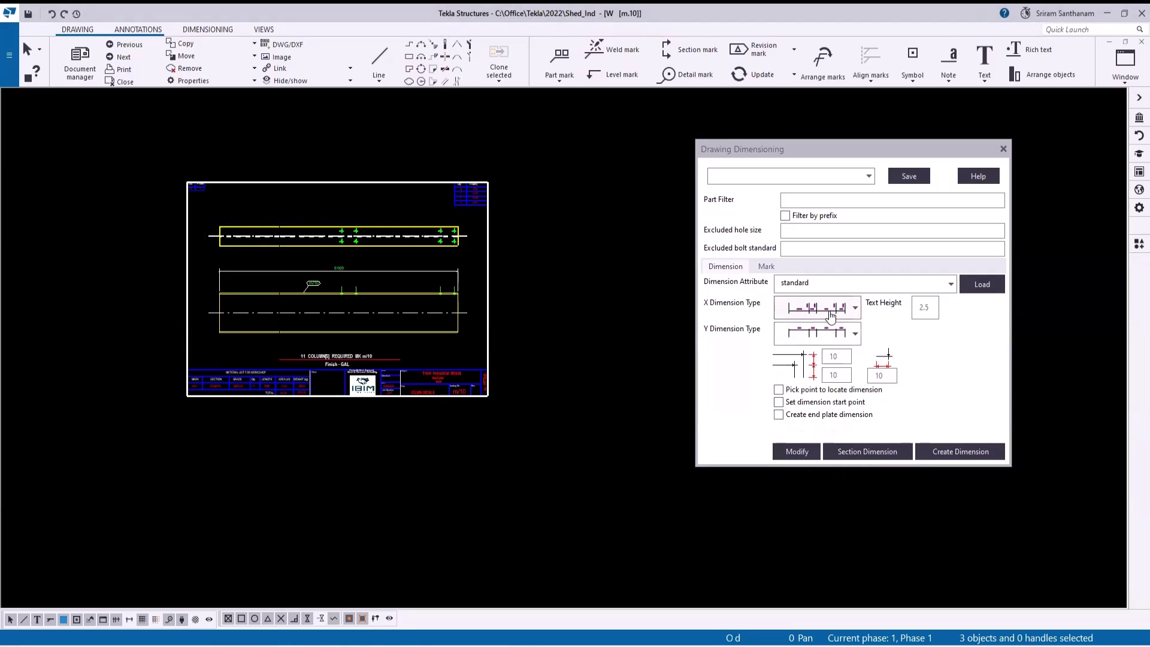
{"action": "left_click", "coordinate": [948, 455]}
{"action": "scroll", "coordinate": [243, 226], "scroll_direction": "up", "scroll_amount": 4}
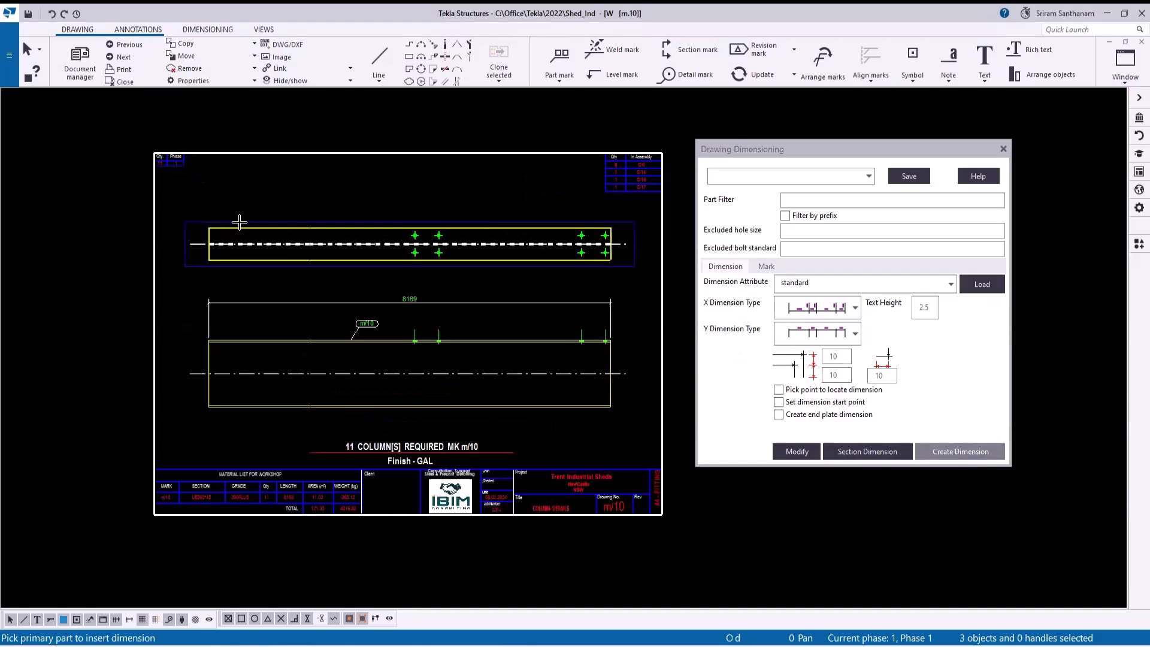
{"action": "left_click", "coordinate": [246, 228]}
{"action": "scroll", "coordinate": [165, 279], "scroll_direction": "down", "scroll_amount": 3}
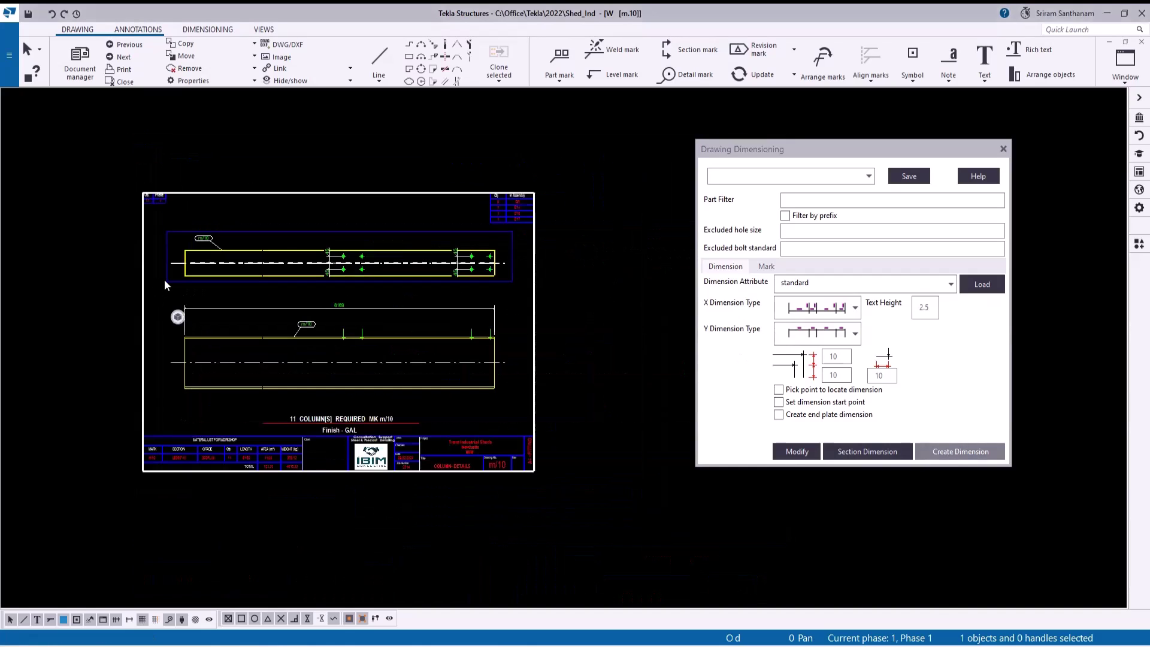
{"action": "scroll", "coordinate": [493, 205], "scroll_direction": "up", "scroll_amount": 3}
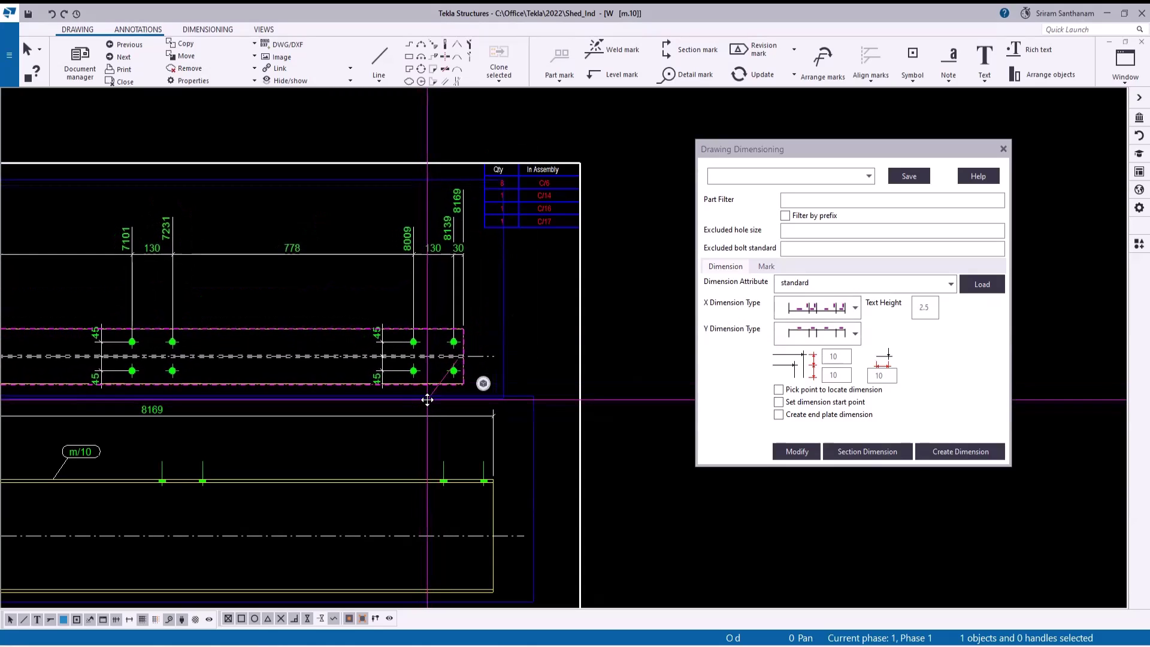
{"action": "scroll", "coordinate": [599, 336], "scroll_direction": "down", "scroll_amount": 2}
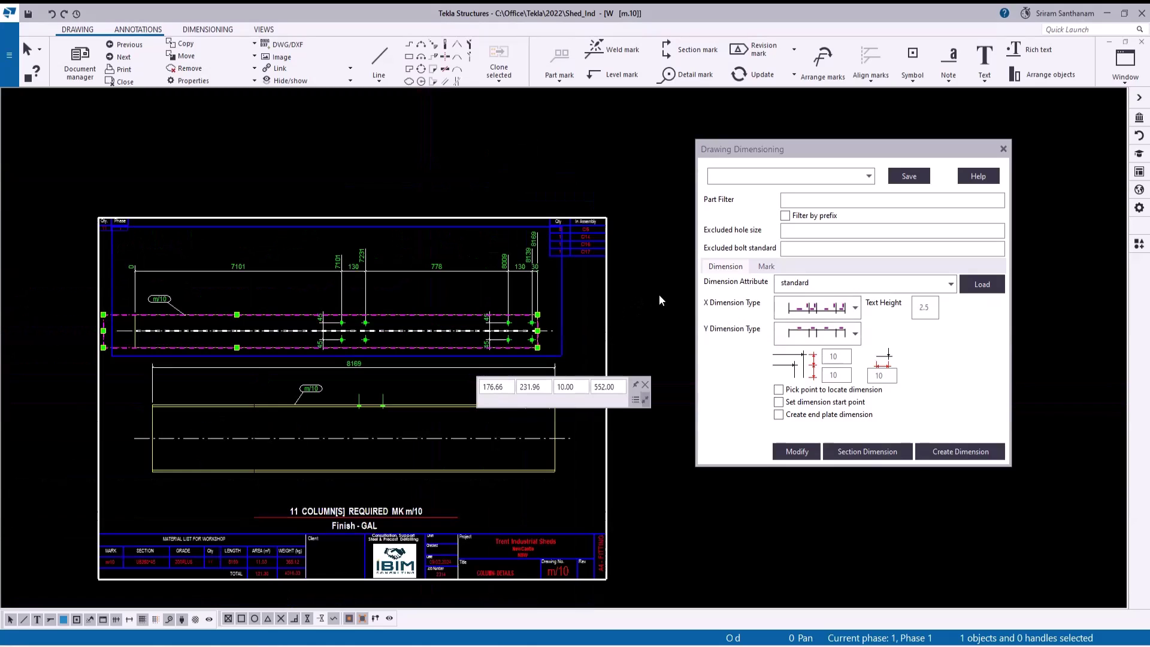
{"action": "left_click", "coordinate": [396, 160]}
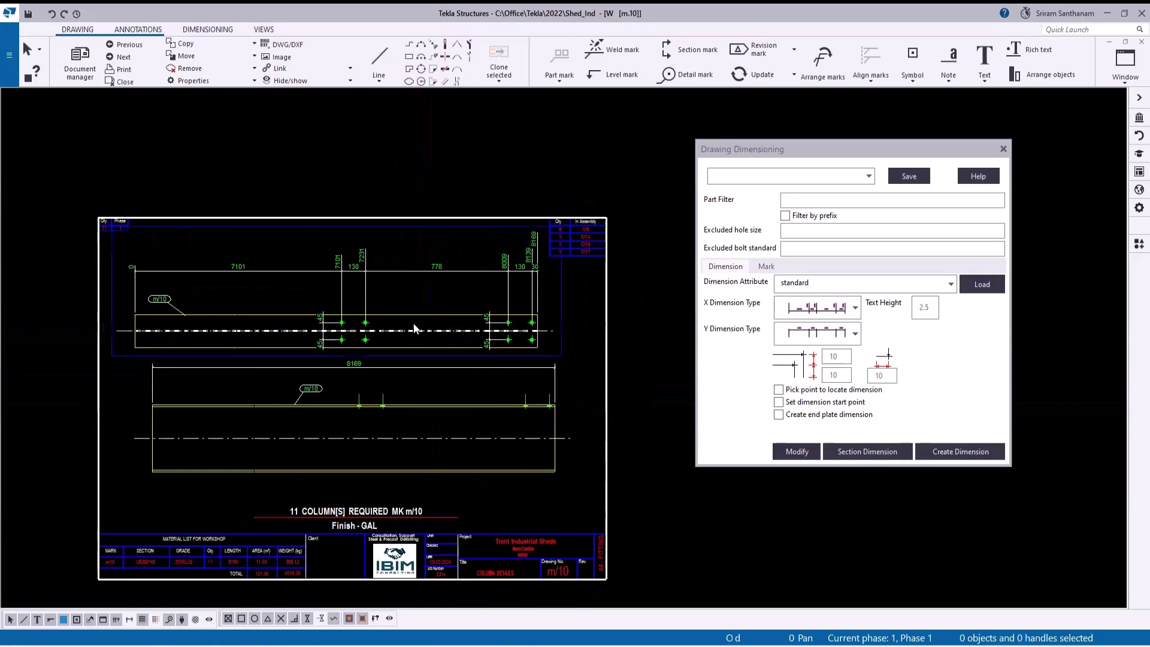
Modify the horizontal dimension of column m/10's upper view to the last X dimension type, with an RD mark at its start
{"action": "left_click", "coordinate": [489, 271]}
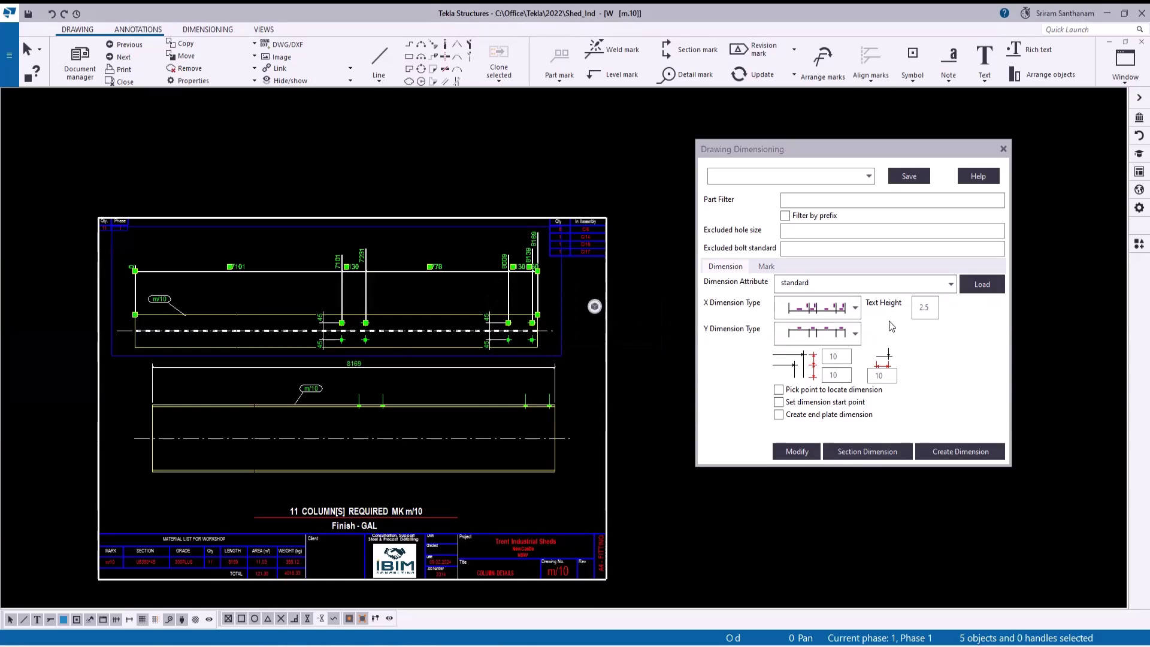
{"action": "left_click", "coordinate": [855, 309]}
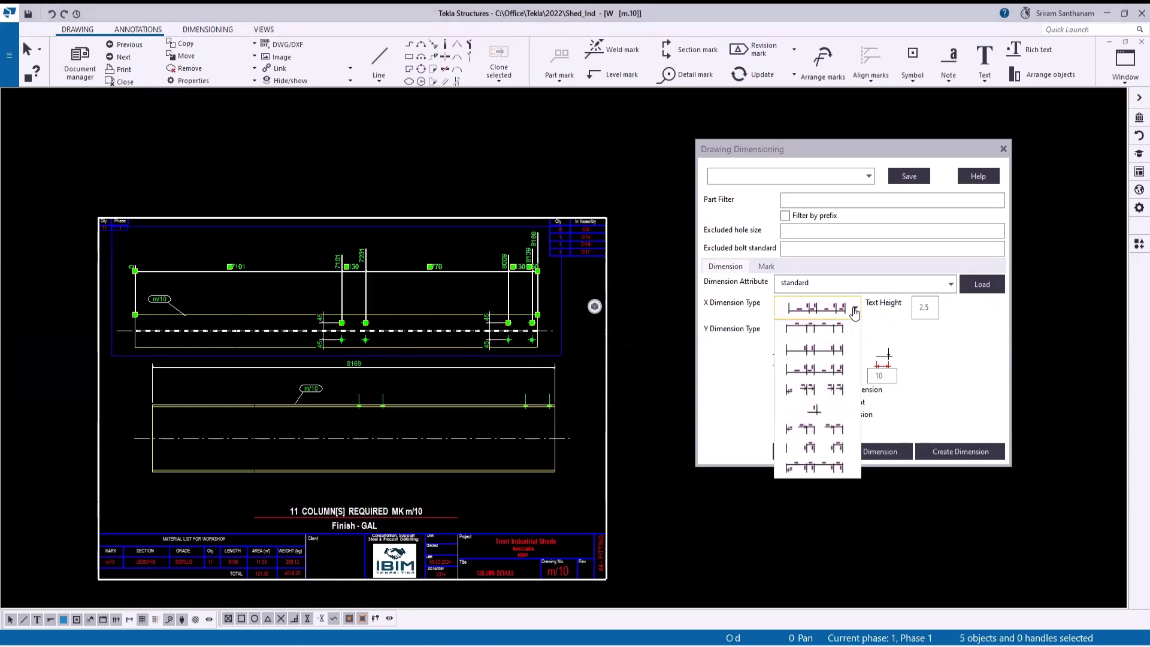
{"action": "left_click", "coordinate": [815, 467]}
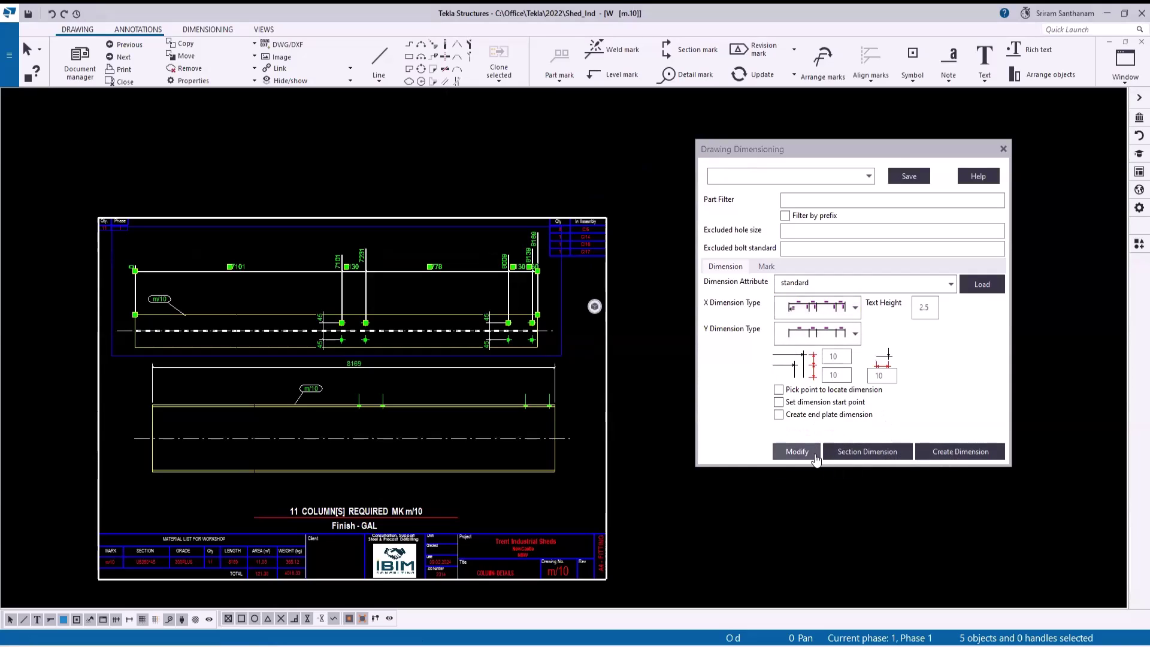
{"action": "left_click", "coordinate": [804, 456]}
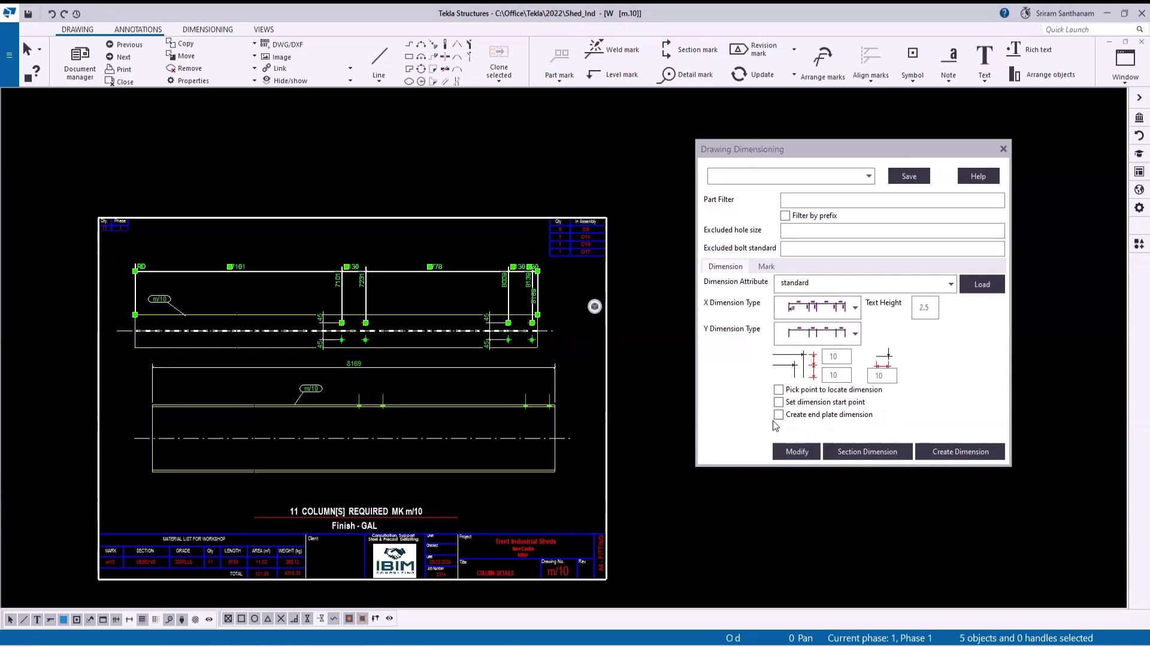
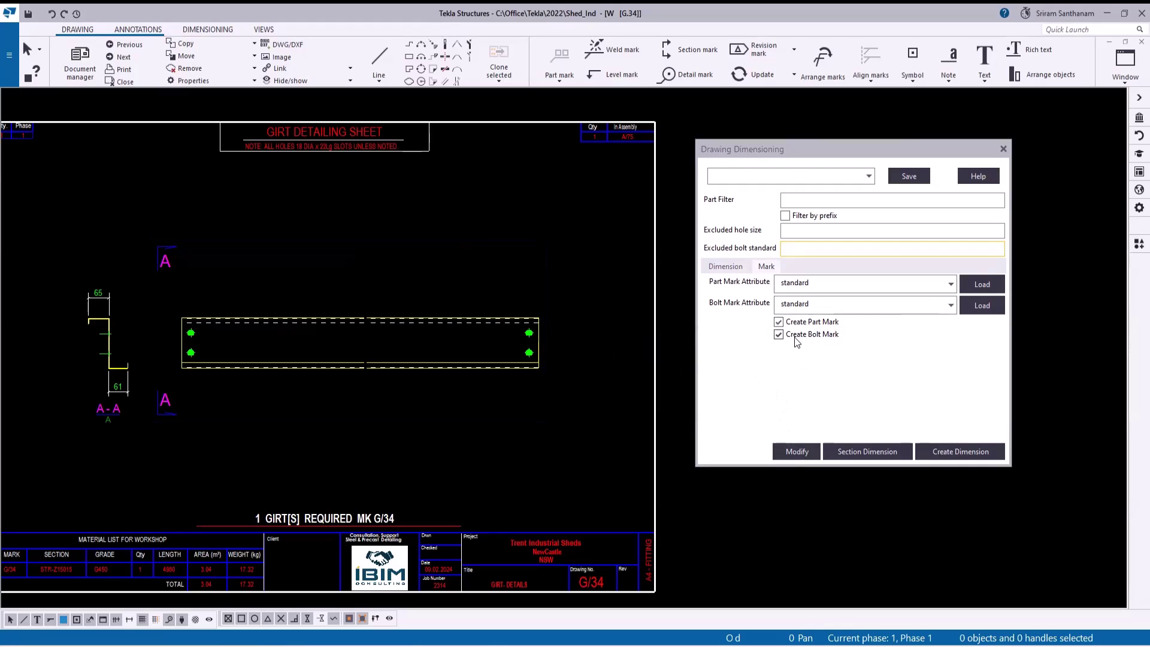
Create dimensions and marks for girt G/34 with the RD X dimension type, and move the bolt mark near section A below the girt
{"action": "left_click", "coordinate": [725, 266]}
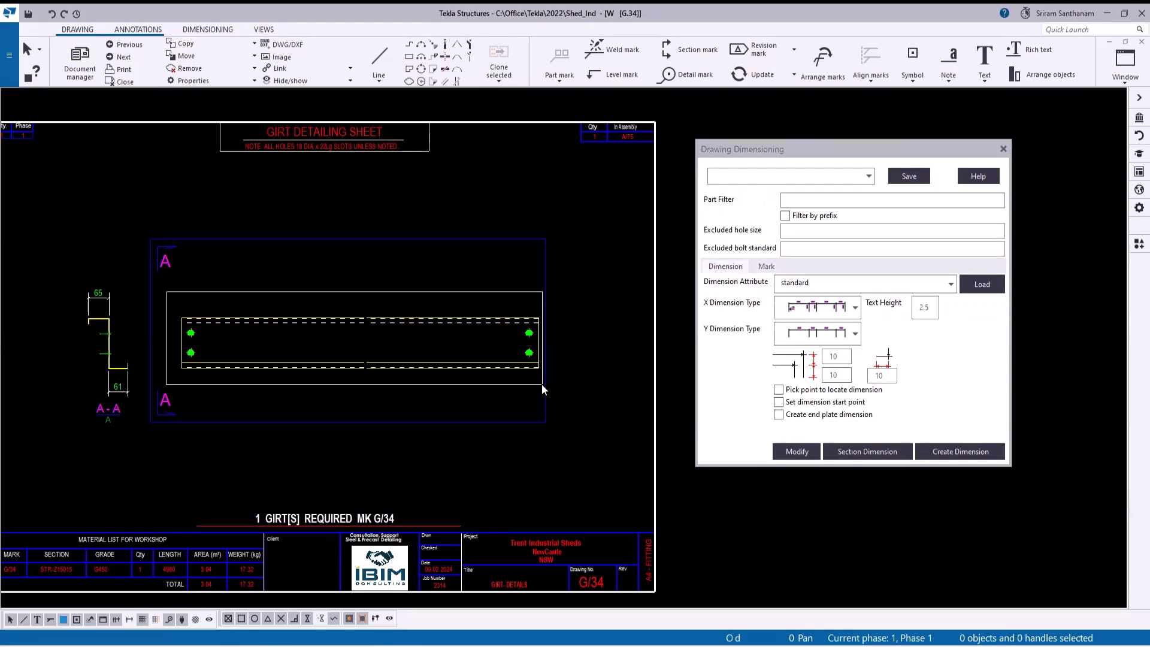
{"action": "left_click", "coordinate": [541, 383]}
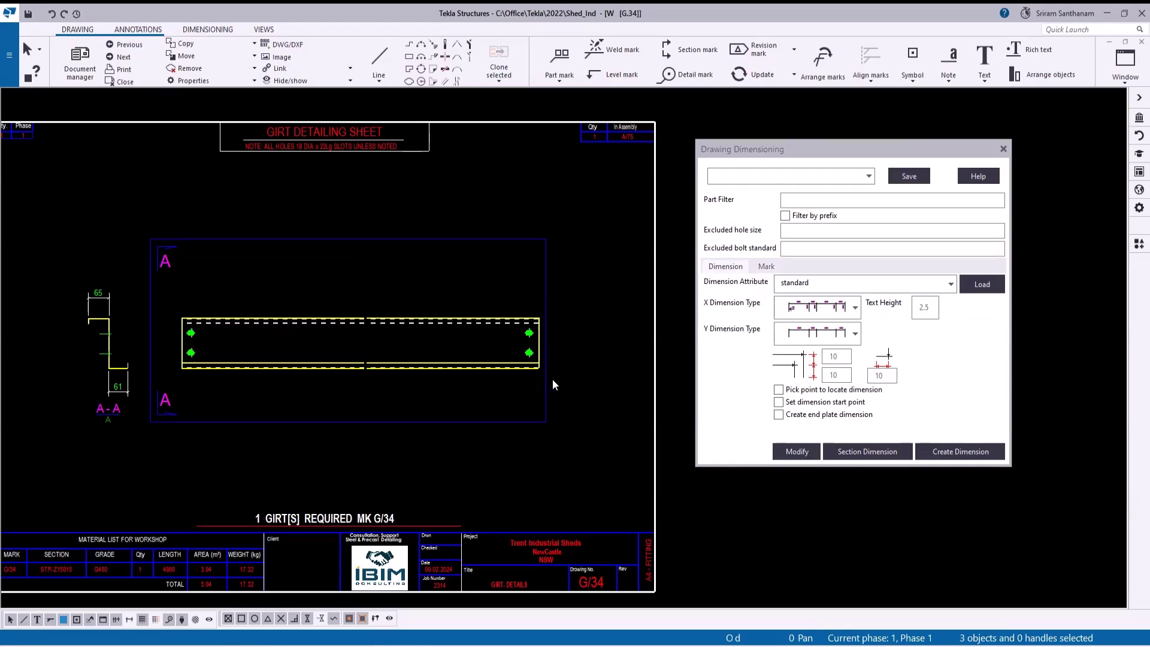
{"action": "left_click", "coordinate": [964, 455]}
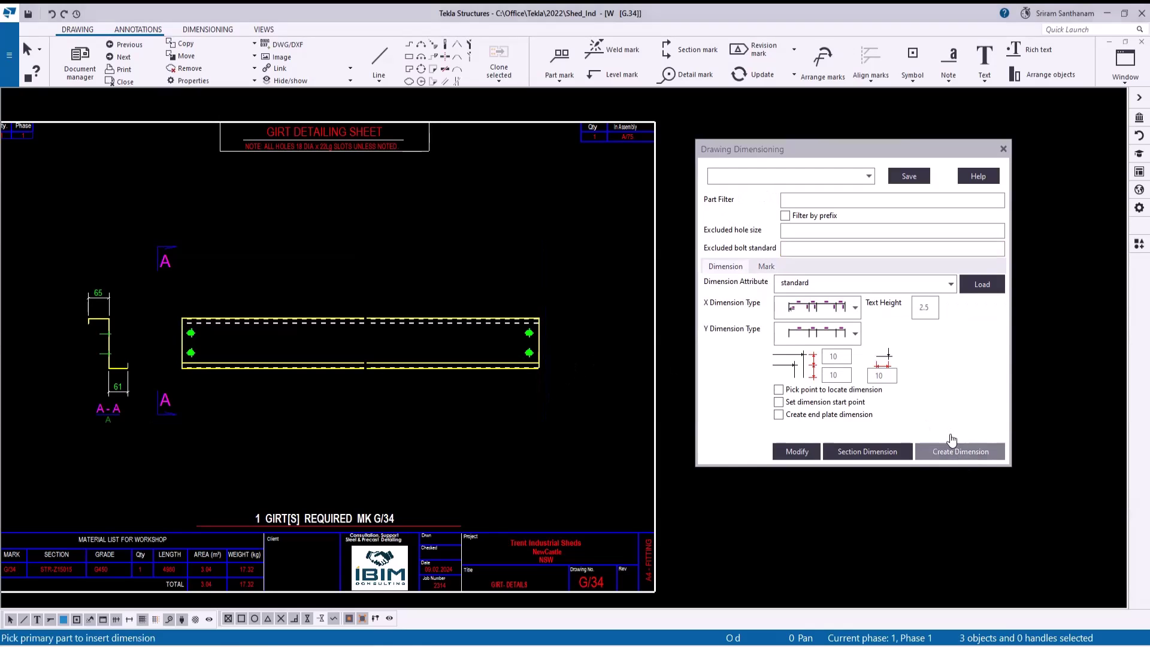
{"action": "left_click", "coordinate": [287, 318]}
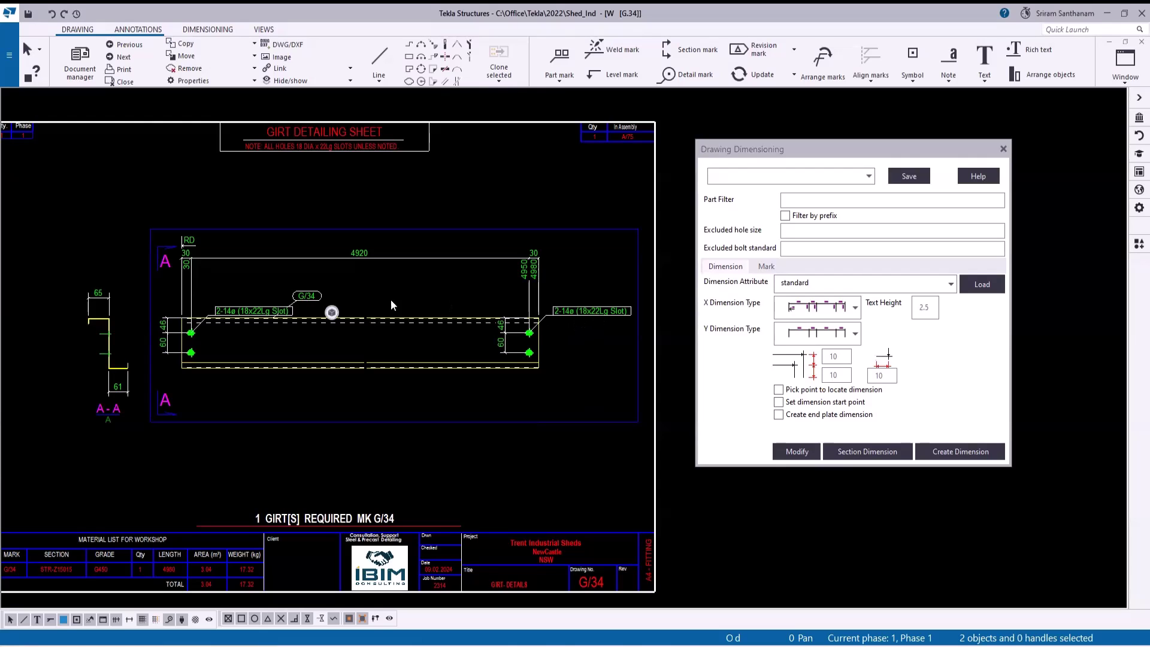
{"action": "left_click_drag", "start_coordinate": [248, 314], "coordinate": [253, 391]}
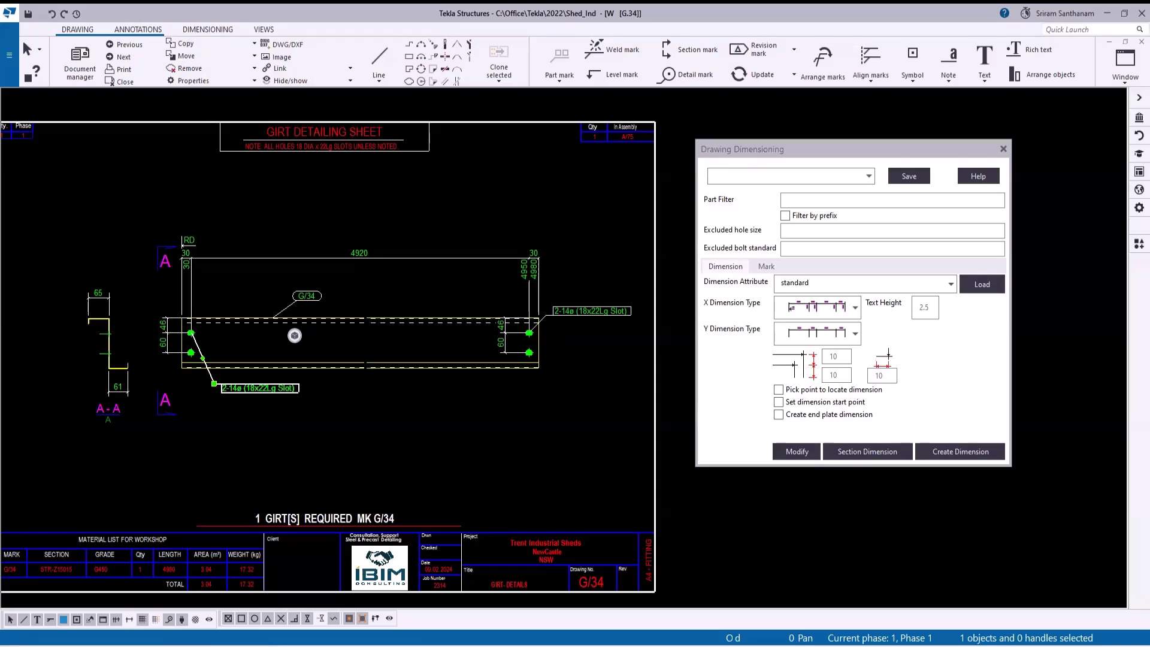
Switch from the girt G/34 drawing to assembly drawing A [B.24] and bring its truss view into focus
{"action": "key", "text": "ctrl+Page_Down"}
{"action": "scroll", "coordinate": [277, 364], "scroll_direction": "up", "scroll_amount": 2}
{"action": "scroll", "coordinate": [359, 340], "scroll_direction": "down", "scroll_amount": 1}
{"action": "scroll", "coordinate": [185, 316], "scroll_direction": "up", "scroll_amount": 1}
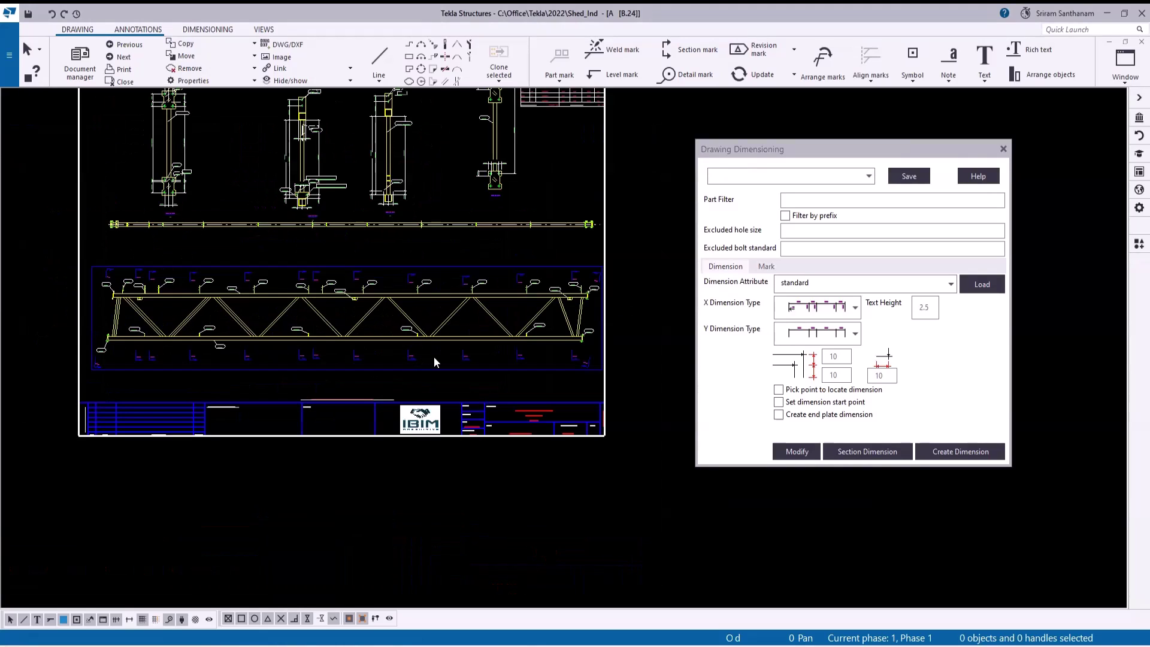
Create dimensions and marks for the truss web members against the bottom chord, using the relative-plus-absolute X dimension type (third option)
{"action": "left_click", "coordinate": [855, 308]}
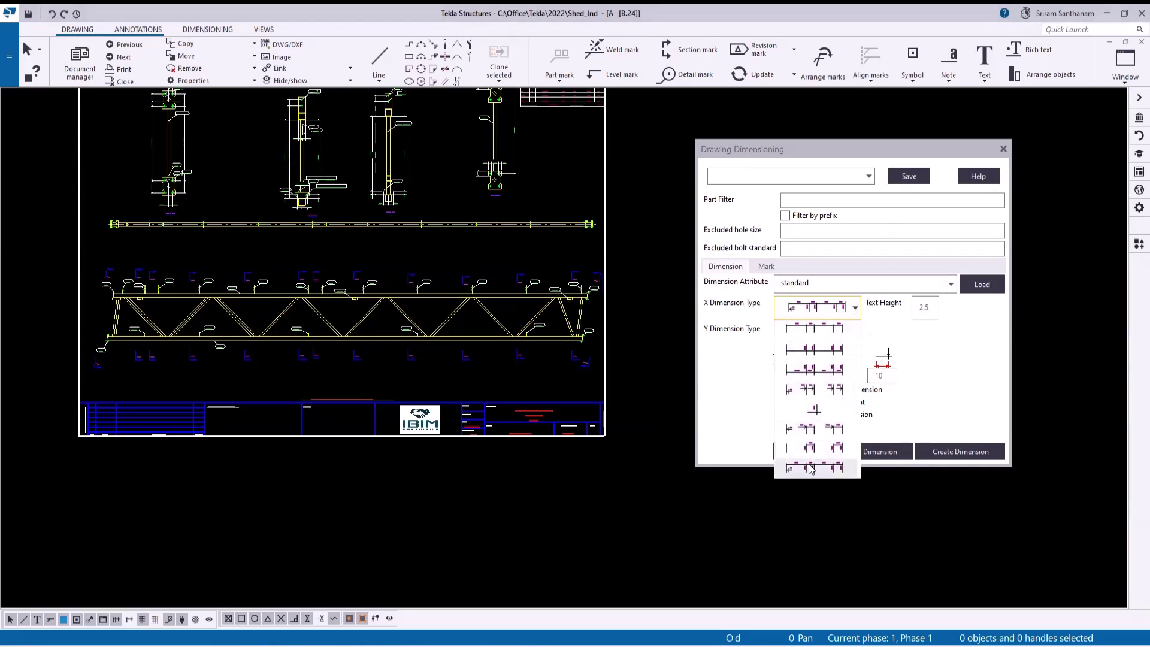
{"action": "left_click", "coordinate": [810, 370]}
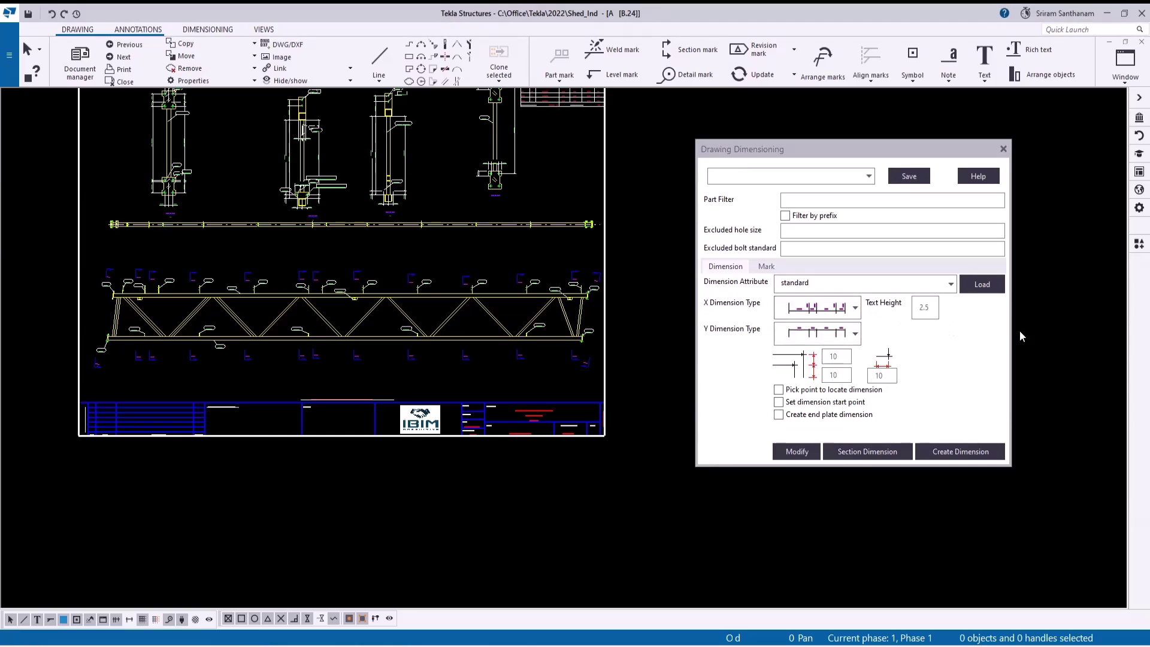
{"action": "scroll", "coordinate": [613, 303], "scroll_direction": "down", "scroll_amount": 1}
{"action": "scroll", "coordinate": [613, 303], "scroll_direction": "up", "scroll_amount": 1}
{"action": "left_click_drag", "start_coordinate": [607, 304], "coordinate": [127, 317]}
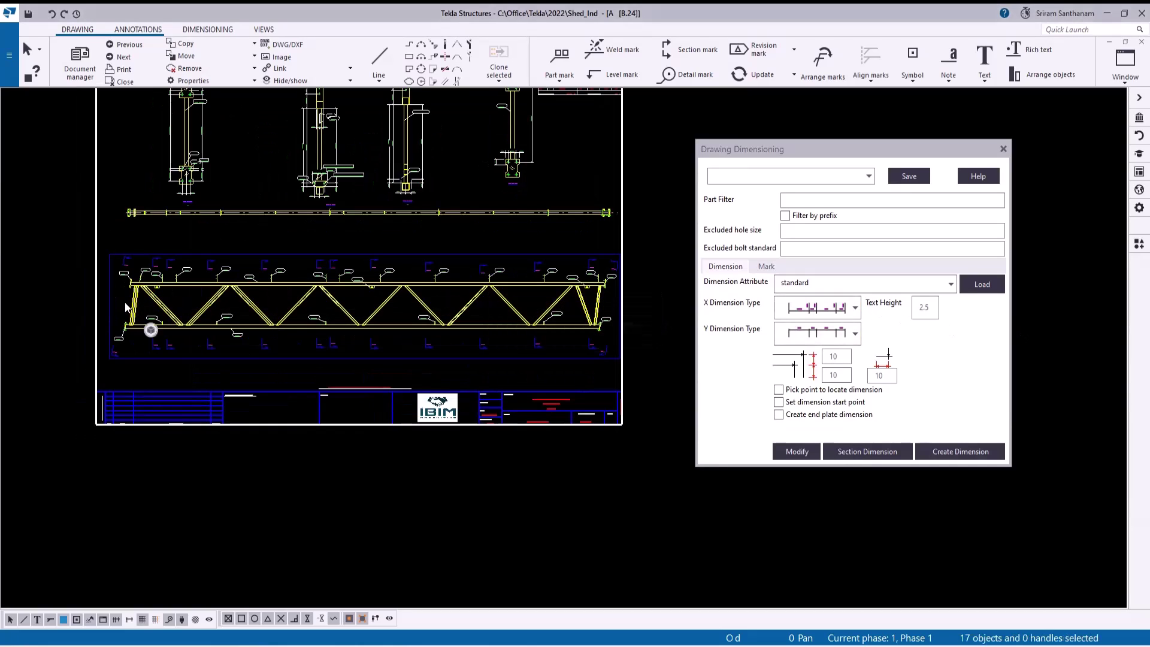
{"action": "left_click", "coordinate": [957, 457]}
{"action": "scroll", "coordinate": [151, 328], "scroll_direction": "up", "scroll_amount": 3}
{"action": "scroll", "coordinate": [158, 330], "scroll_direction": "up", "scroll_amount": 2}
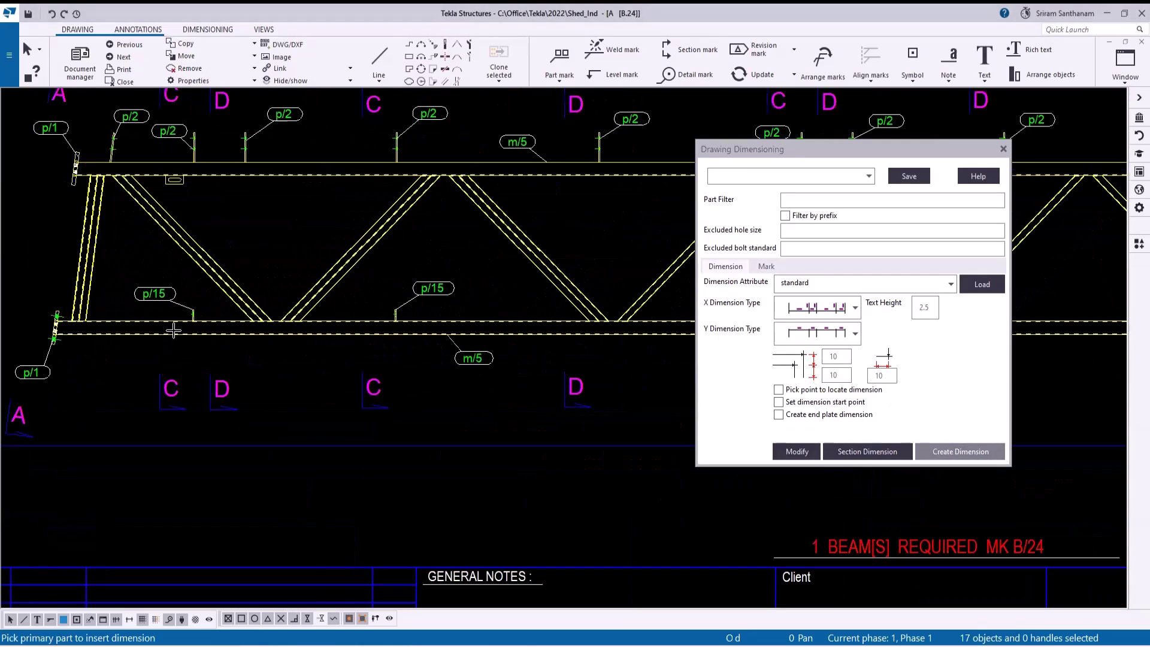
{"action": "left_click", "coordinate": [218, 334]}
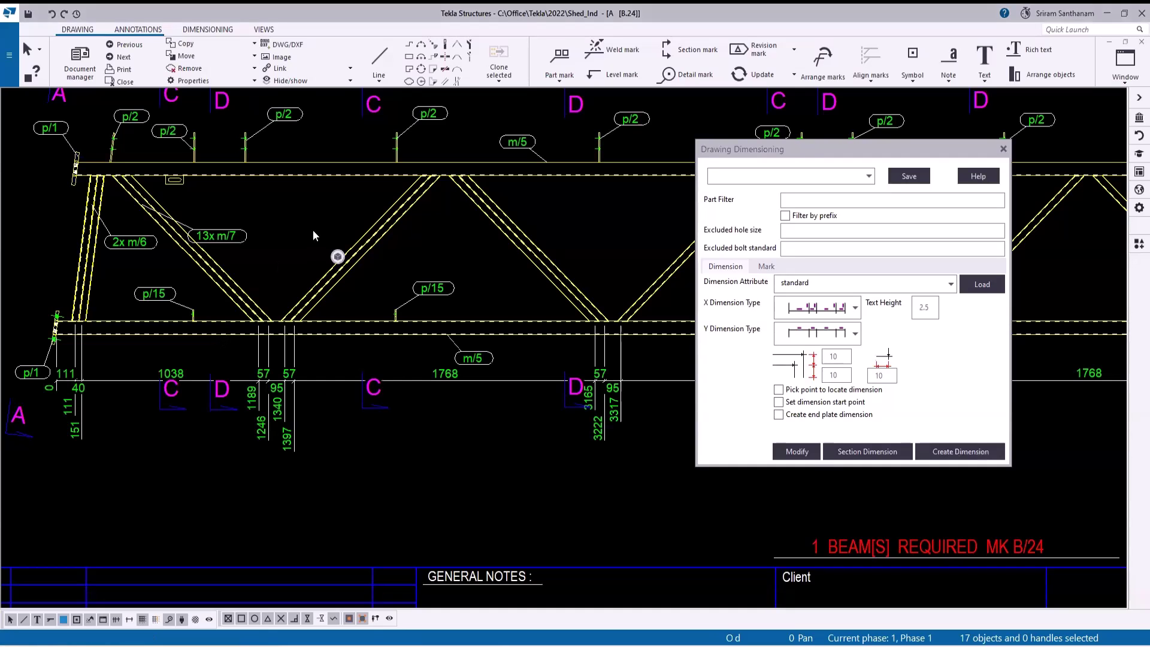
Create dimensions and bolt marks for the p/2 cleats along the truss's top chord, using the top chord as primary part
{"action": "key", "text": "Home"}
{"action": "scroll", "coordinate": [564, 340], "scroll_direction": "down", "scroll_amount": 2}
{"action": "scroll", "coordinate": [602, 330], "scroll_direction": "up", "scroll_amount": 2}
{"action": "scroll", "coordinate": [539, 336], "scroll_direction": "down", "scroll_amount": 2}
{"action": "scroll", "coordinate": [489, 347], "scroll_direction": "down", "scroll_amount": 2}
{"action": "scroll", "coordinate": [419, 336], "scroll_direction": "up", "scroll_amount": 3}
{"action": "scroll", "coordinate": [91, 299], "scroll_direction": "down", "scroll_amount": 3}
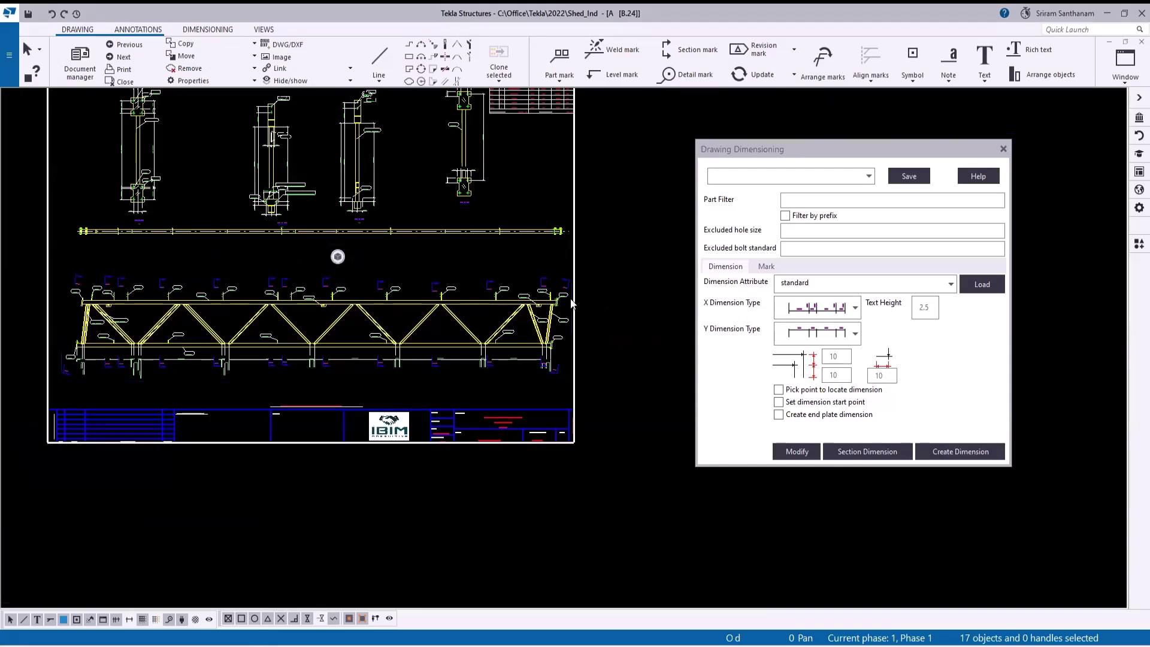
{"action": "middle_click_drag", "start_coordinate": [582, 300], "coordinate": [550, 299]}
{"action": "scroll", "coordinate": [574, 291], "scroll_direction": "down", "scroll_amount": 3}
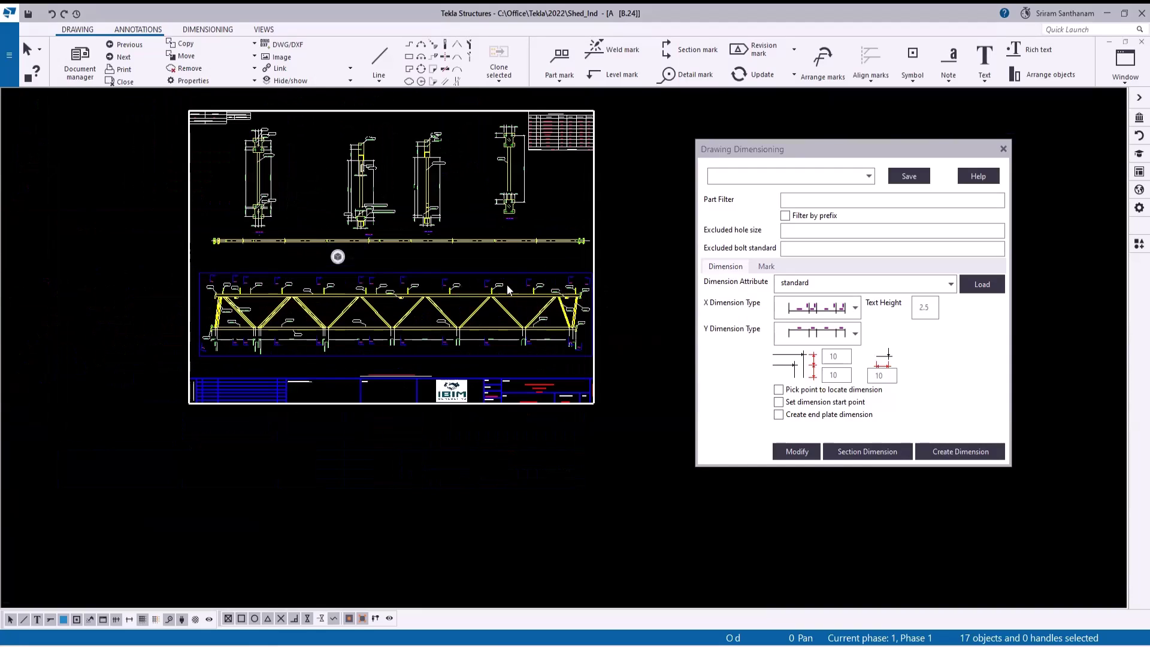
{"action": "left_click", "coordinate": [220, 294]}
{"action": "scroll", "coordinate": [221, 293], "scroll_direction": "up", "scroll_amount": 2}
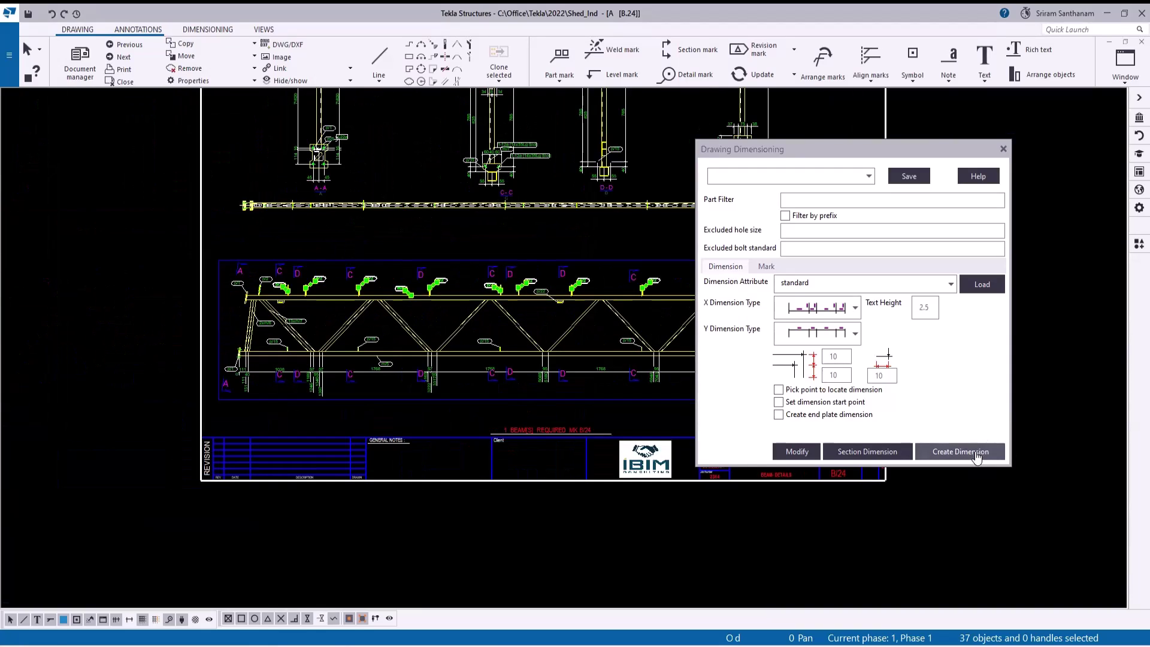
{"action": "left_click", "coordinate": [960, 451]}
{"action": "scroll", "coordinate": [328, 294], "scroll_direction": "up", "scroll_amount": 3}
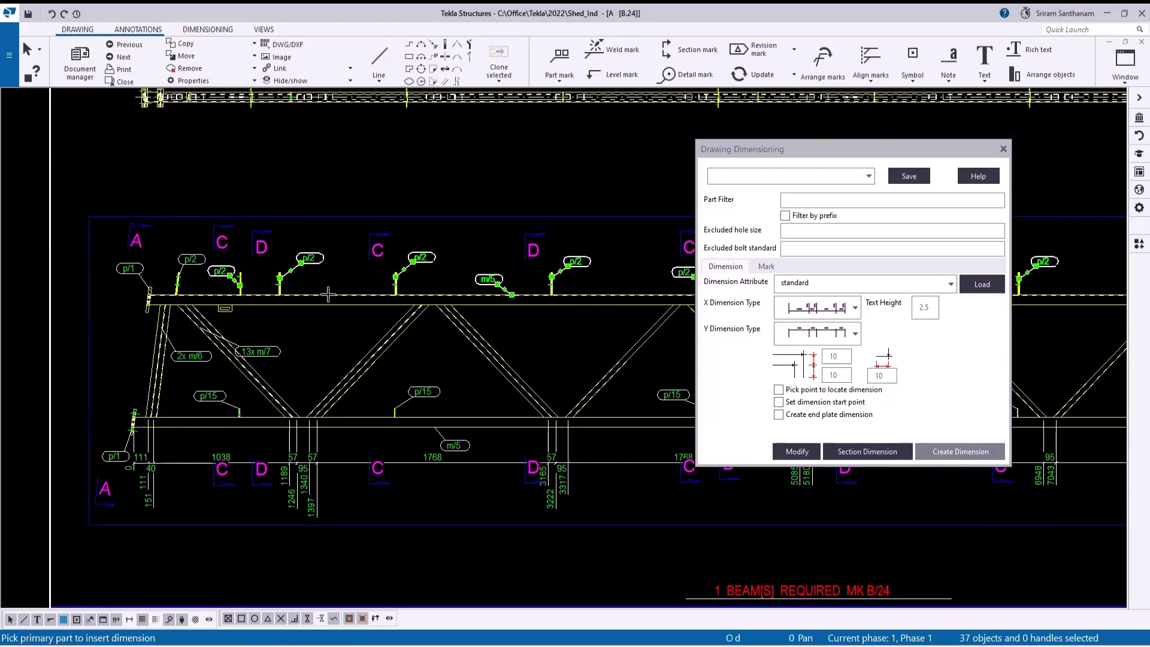
{"action": "left_click", "coordinate": [328, 294]}
Move the top chord's cleat dimension line up, above the section marks
{"action": "scroll", "coordinate": [124, 301], "scroll_direction": "down", "scroll_amount": 4}
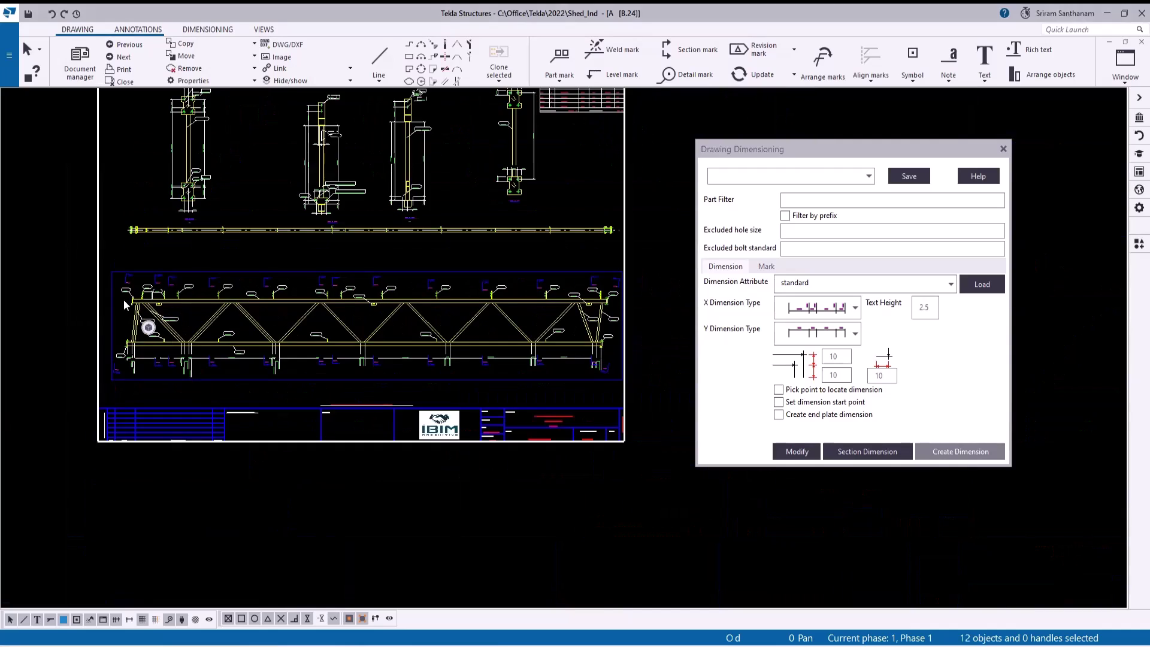
{"action": "scroll", "coordinate": [318, 323], "scroll_direction": "up", "scroll_amount": 5}
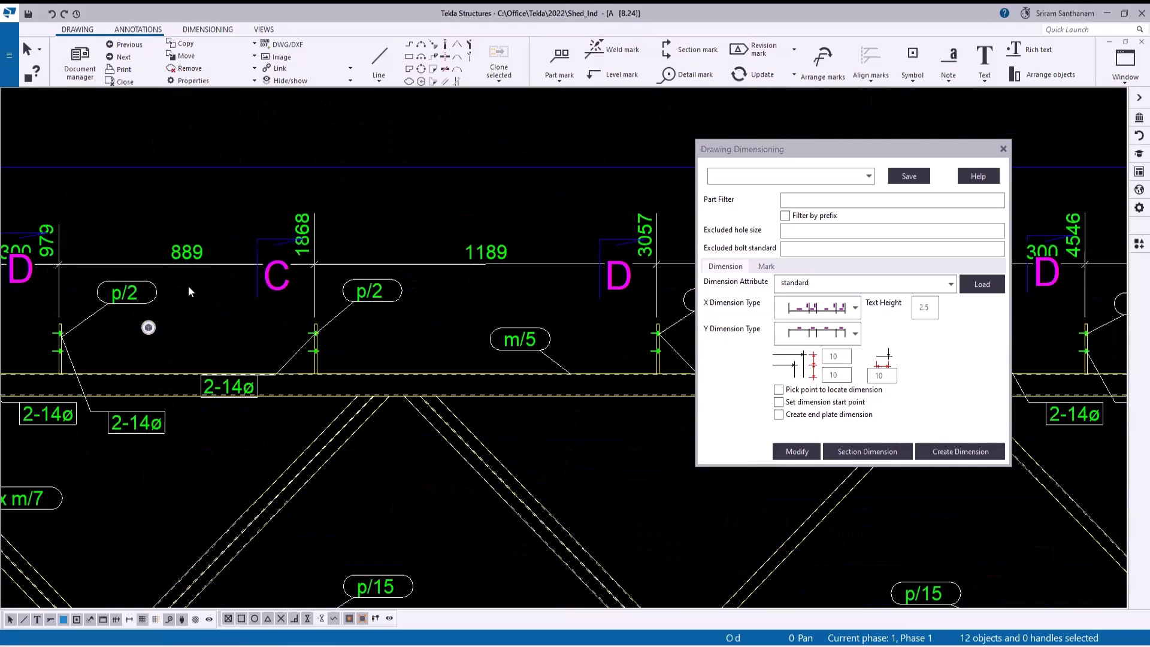
{"action": "scroll", "coordinate": [362, 317], "scroll_direction": "up", "scroll_amount": 2}
{"action": "scroll", "coordinate": [96, 270], "scroll_direction": "down", "scroll_amount": 4}
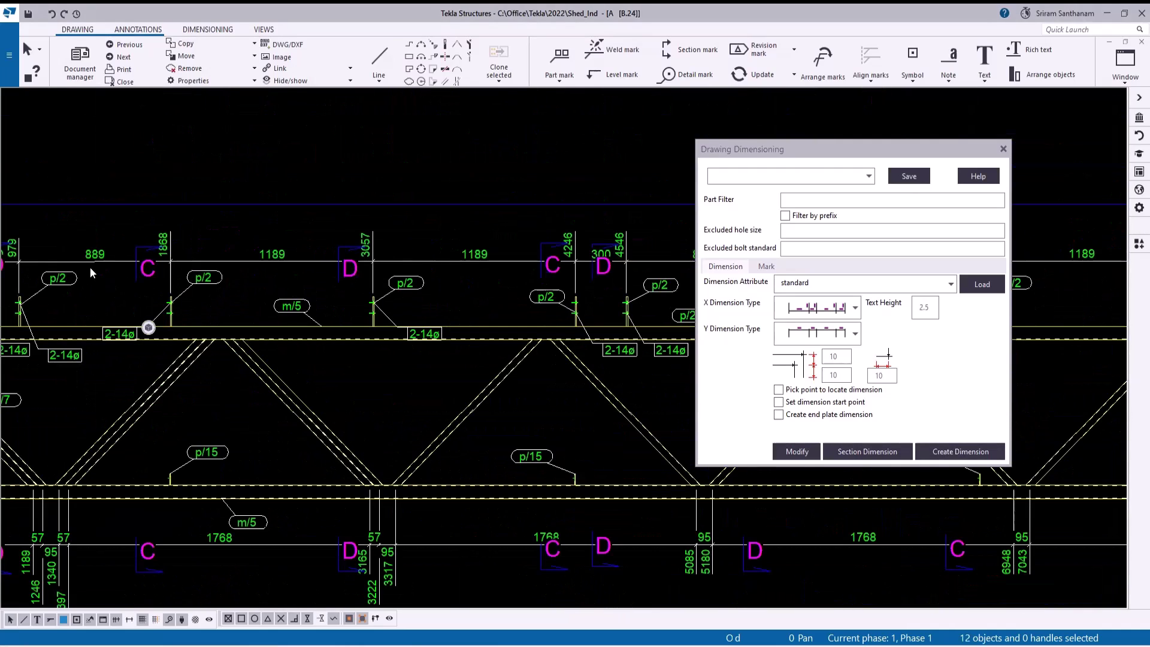
{"action": "left_click", "coordinate": [250, 261], "text": "shift"}
{"action": "scroll", "coordinate": [194, 286], "scroll_direction": "down", "scroll_amount": 2}
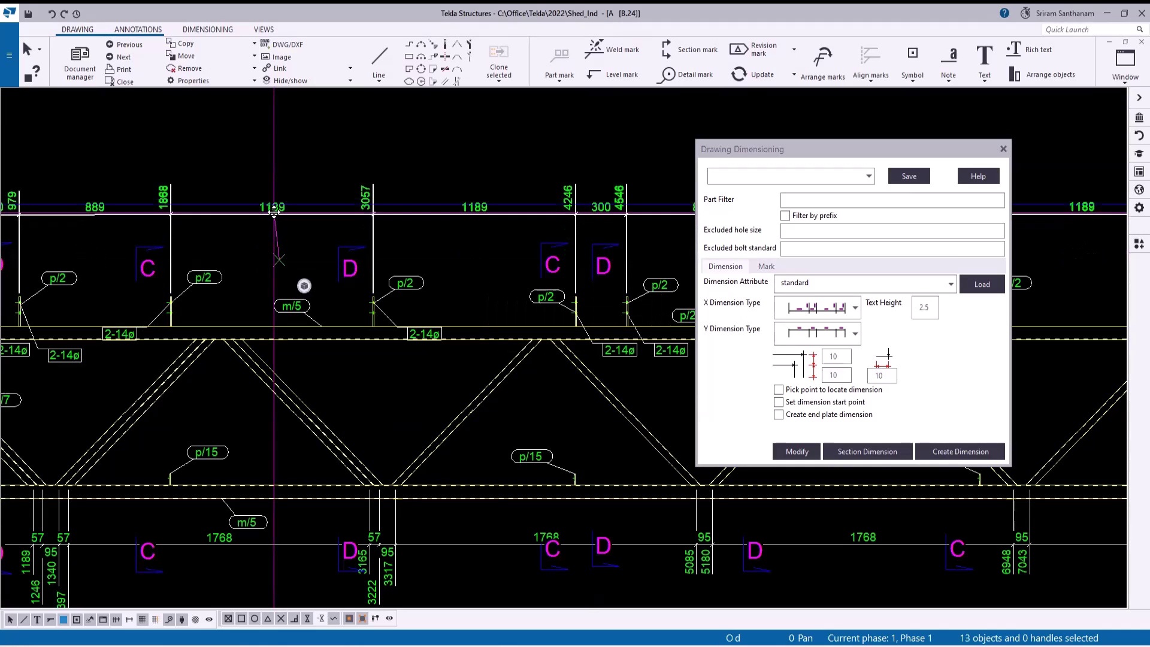
{"action": "scroll", "coordinate": [194, 286], "scroll_direction": "down", "scroll_amount": 6}
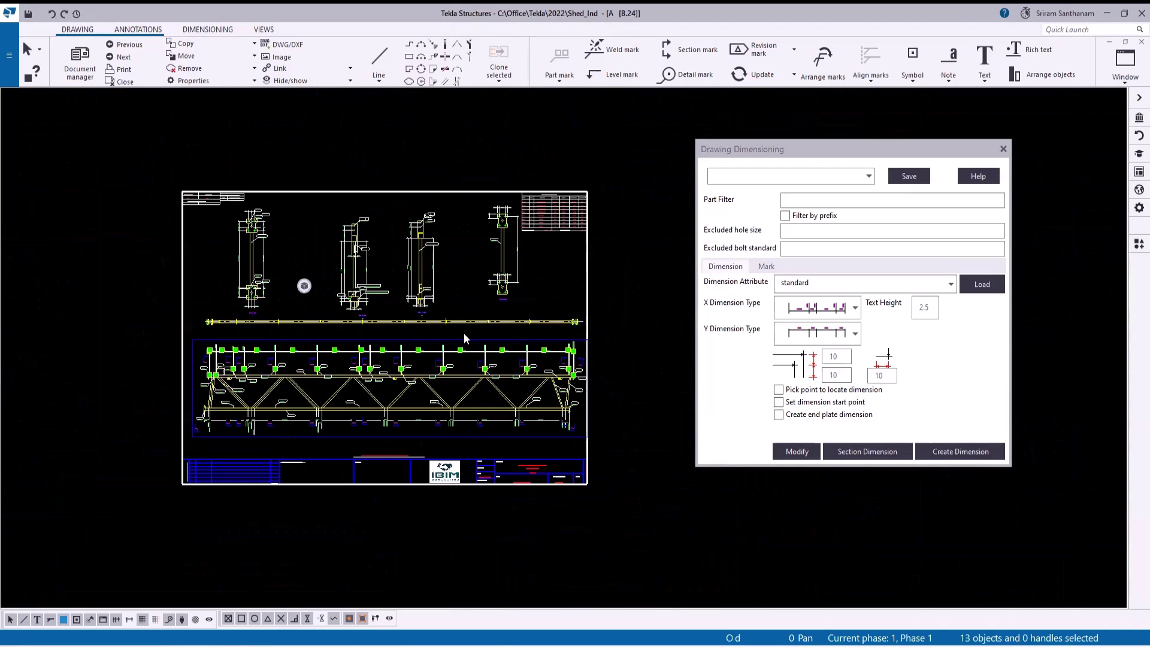
{"action": "scroll", "coordinate": [464, 333], "scroll_direction": "up", "scroll_amount": 2}
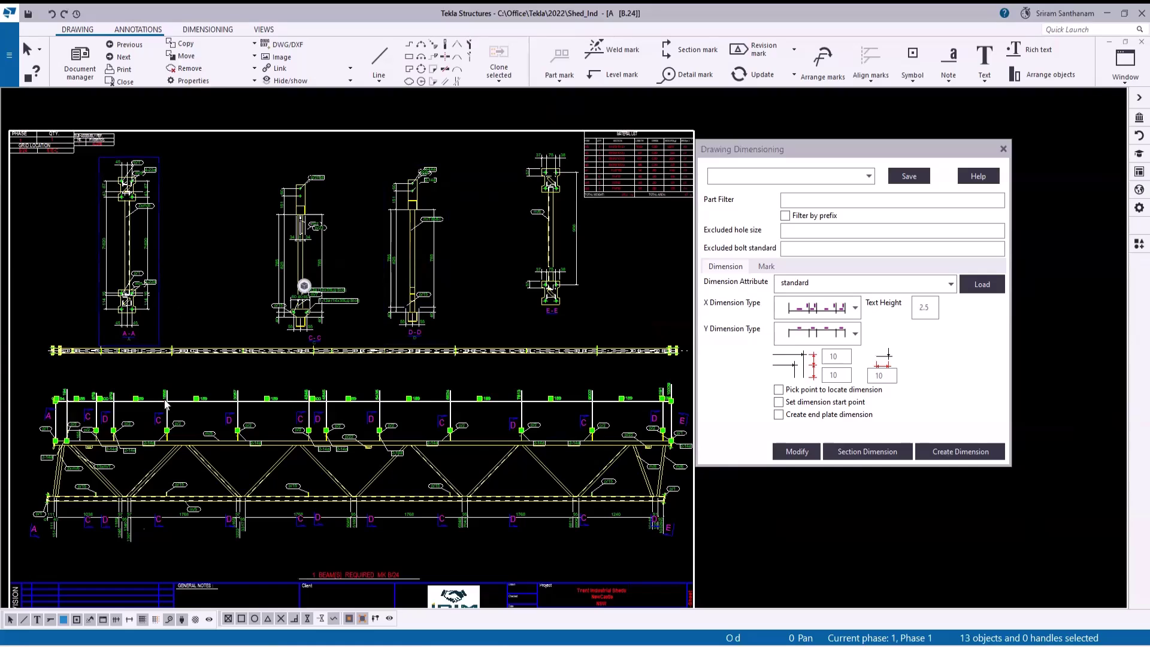
Delete the existing dimensions and marks from section views A-A, C-C and D-D
{"action": "left_click", "coordinate": [117, 620]}
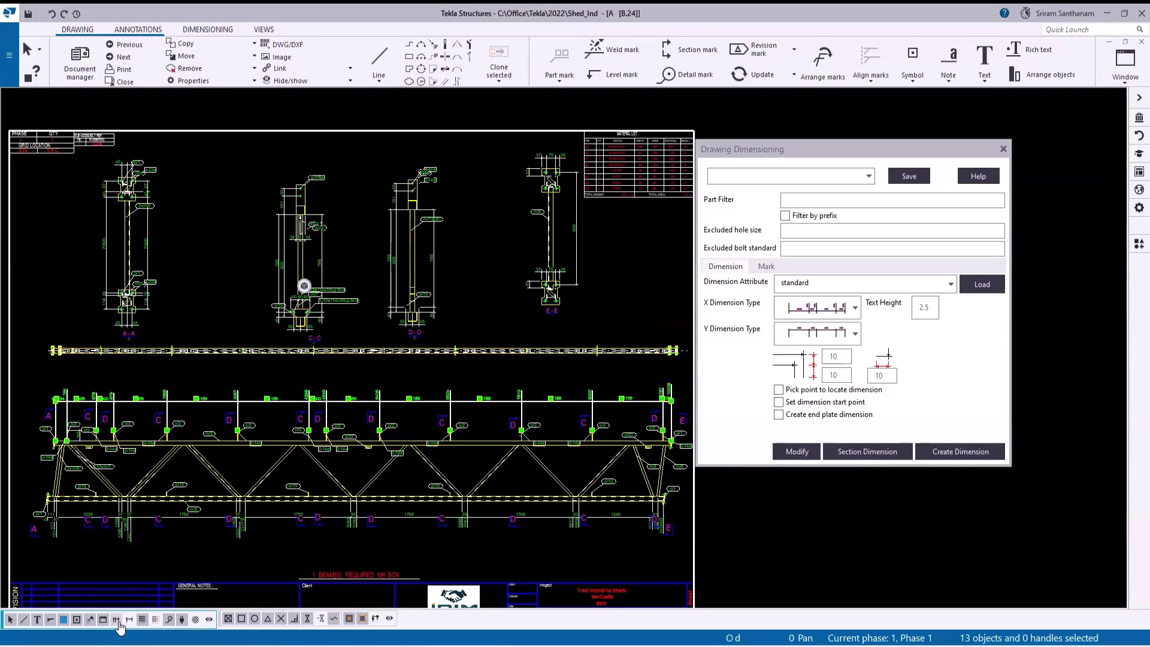
{"action": "left_click_drag", "start_coordinate": [85, 149], "coordinate": [485, 328]}
{"action": "key", "text": "Delete"}
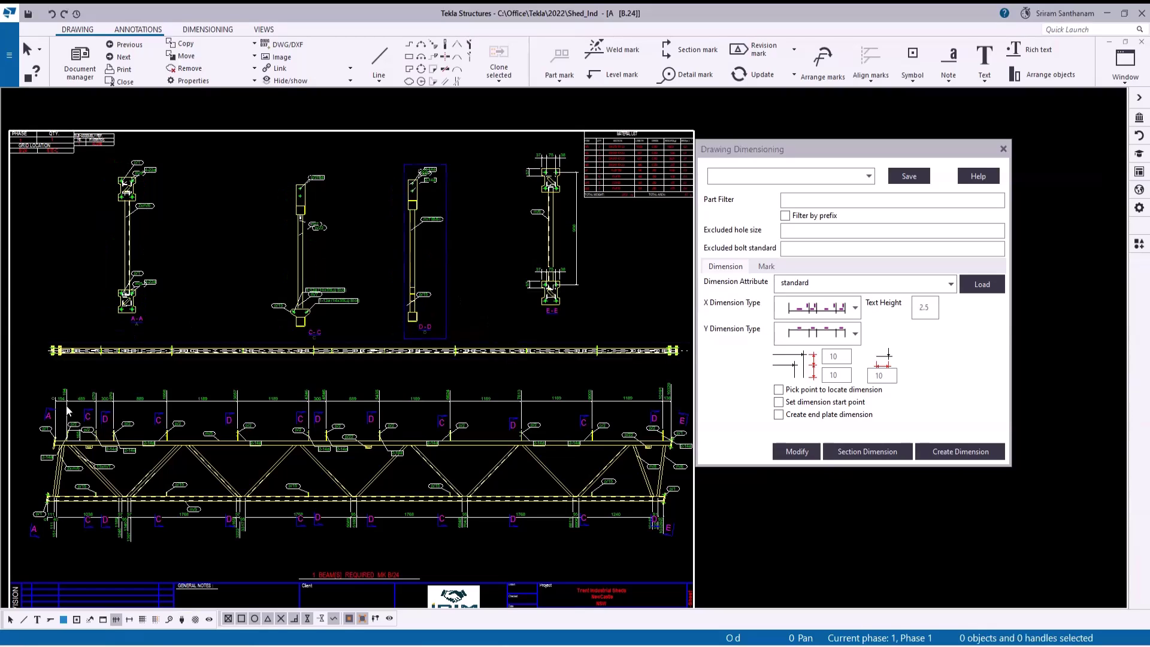
{"action": "left_click", "coordinate": [766, 266]}
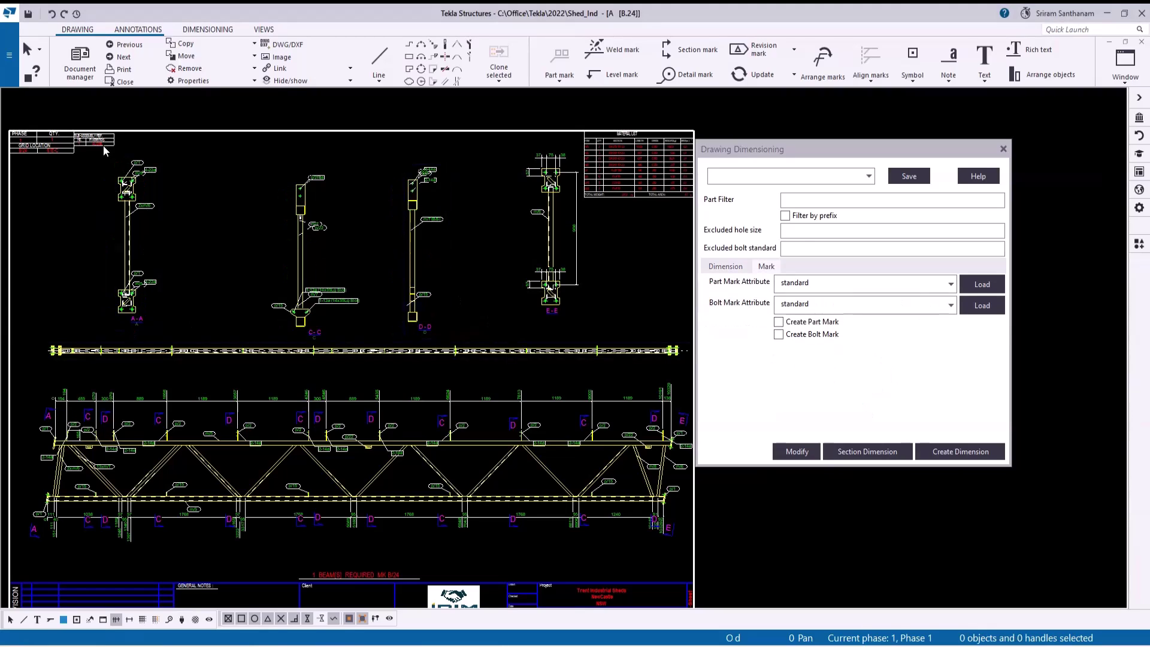
{"action": "left_click", "coordinate": [51, 621]}
{"action": "left_click_drag", "start_coordinate": [98, 146], "coordinate": [456, 325]}
{"action": "key", "text": "Delete"}
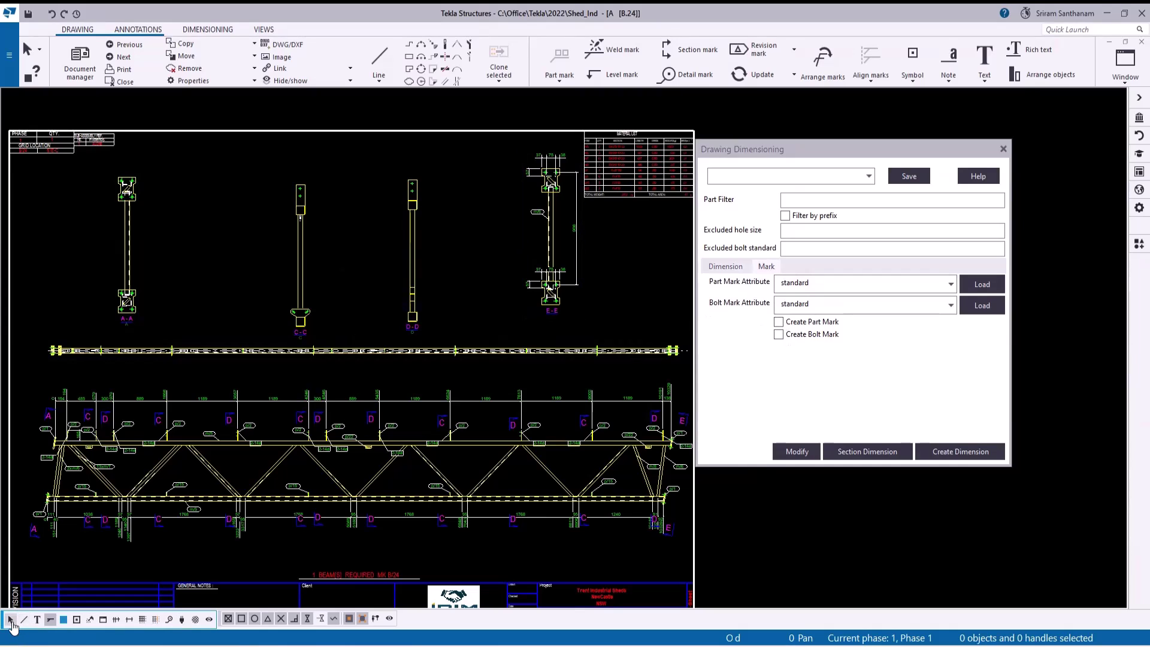
Create section dimensions for views A-A, C-C and D-D with the relative X dimension type (first option)
{"action": "left_click", "coordinate": [725, 266]}
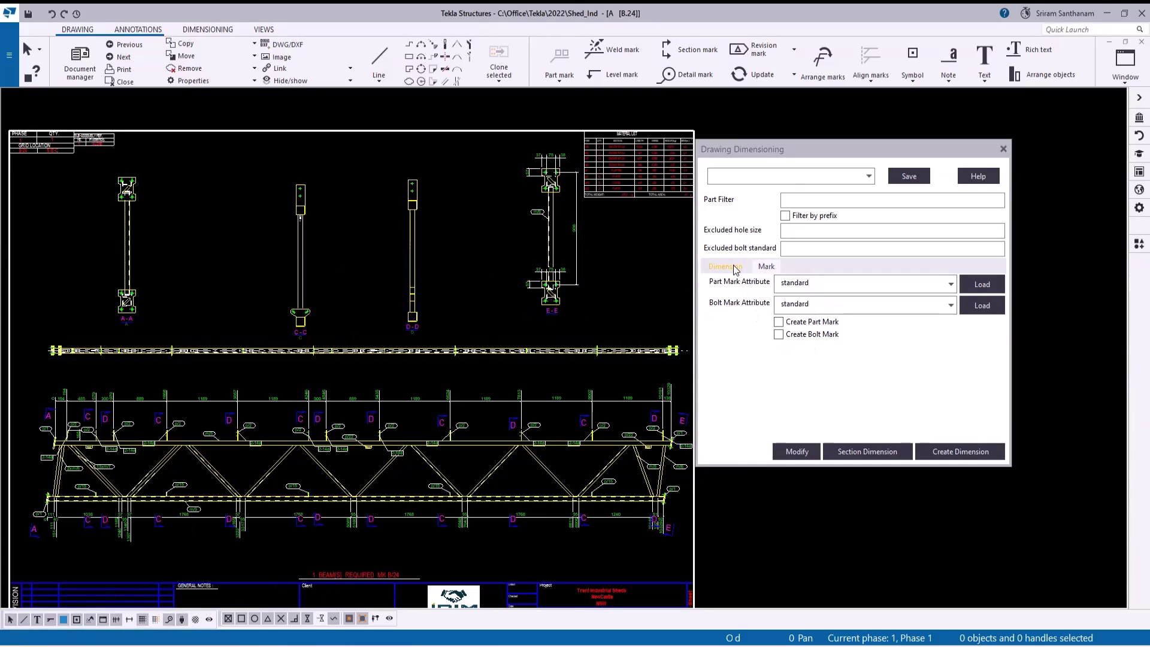
{"action": "left_click", "coordinate": [853, 315]}
{"action": "left_click", "coordinate": [776, 356]}
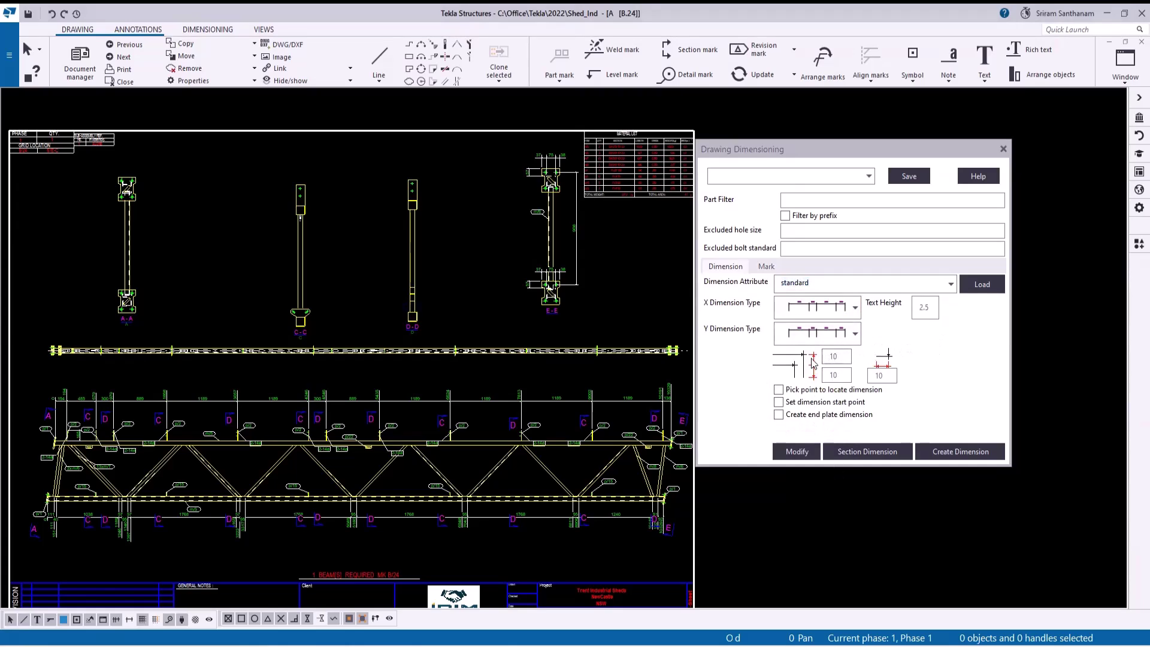
{"action": "left_click_drag", "start_coordinate": [95, 152], "coordinate": [410, 323]}
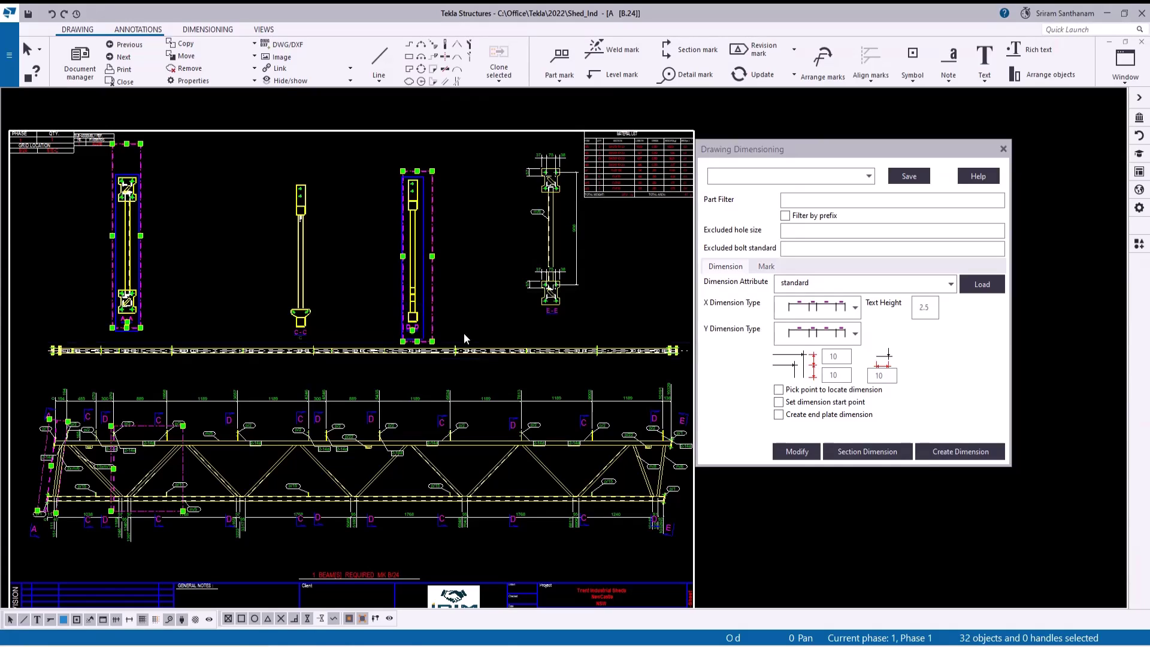
{"action": "left_click", "coordinate": [869, 454]}
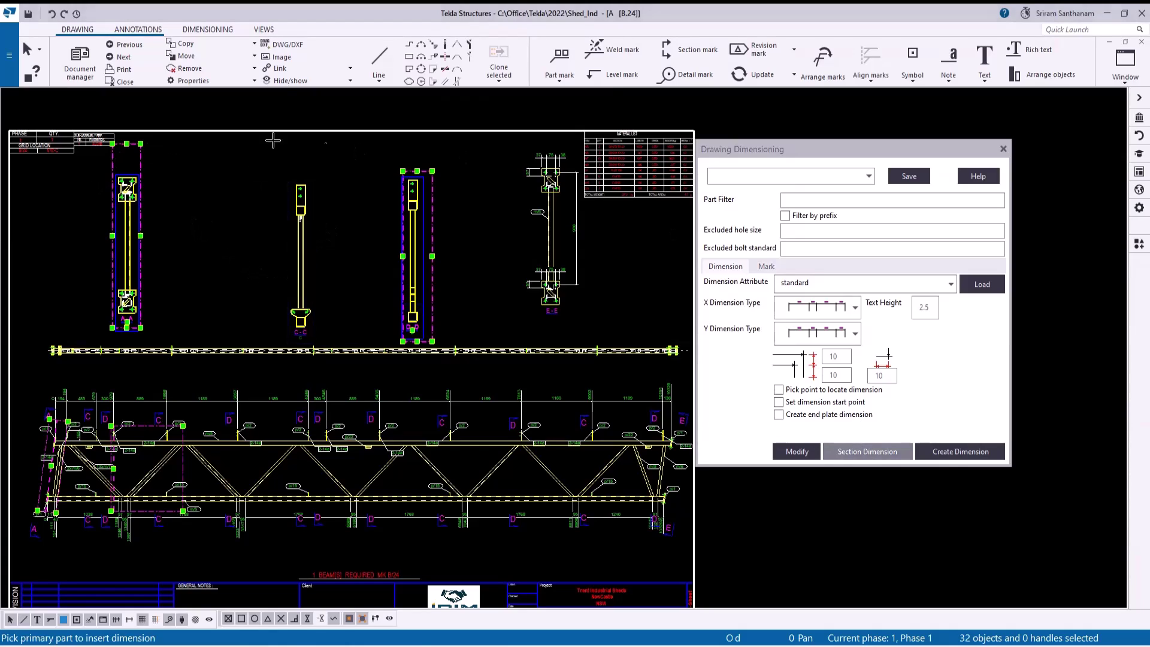
{"action": "left_click", "coordinate": [303, 245]}
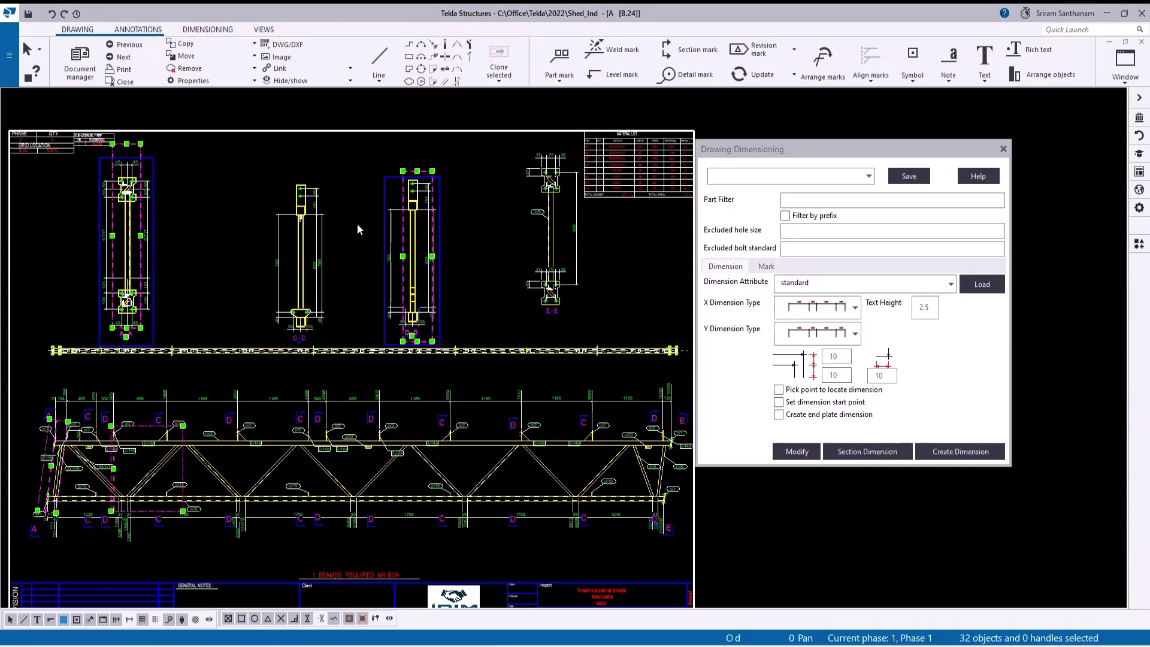
Switch to column assembly drawing A [C.22] and examine the existing dimensions in its main and section views
{"action": "key", "text": "ctrl+Page_Down"}
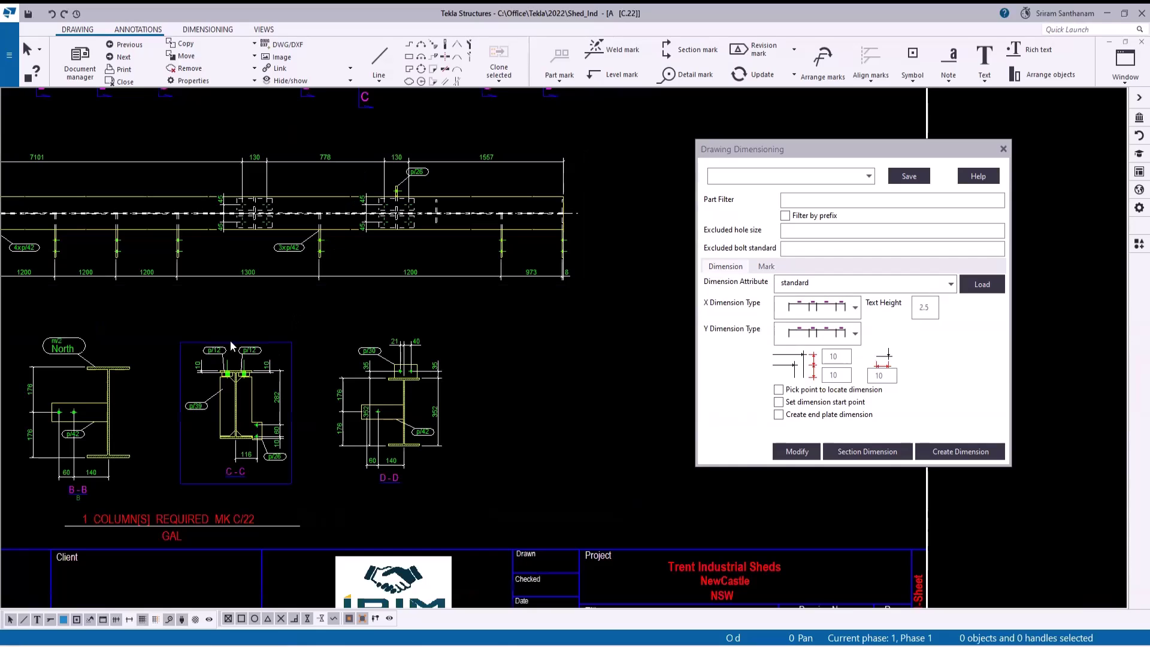
{"action": "scroll", "coordinate": [220, 204], "scroll_direction": "up", "scroll_amount": 4}
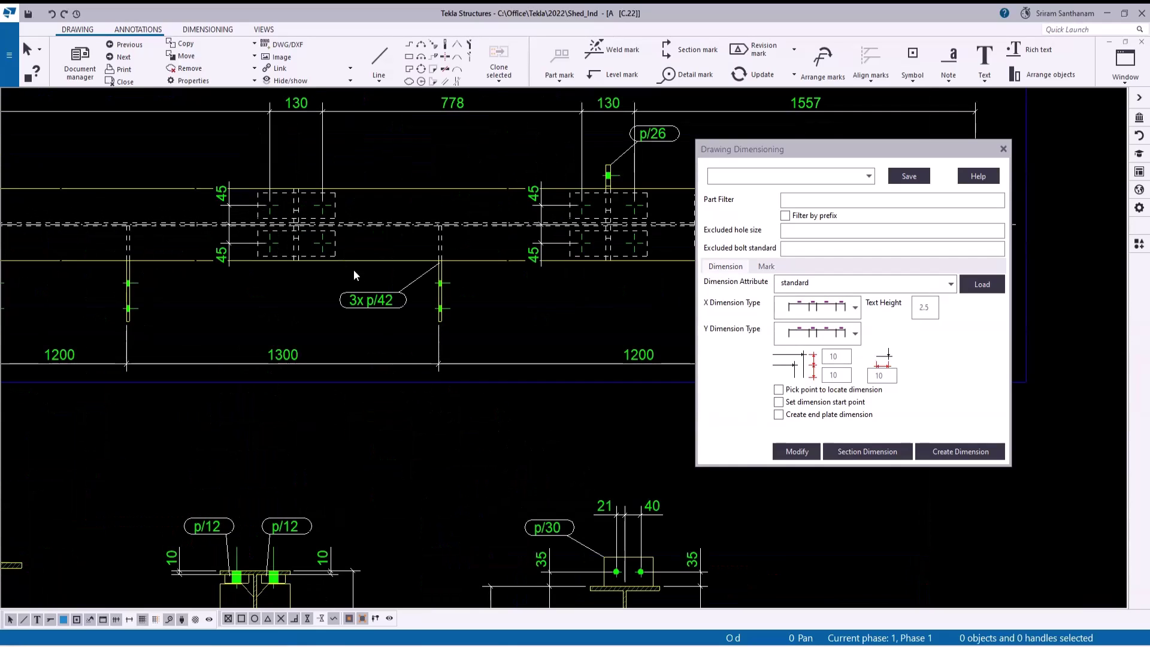
{"action": "scroll", "coordinate": [384, 293], "scroll_direction": "down", "scroll_amount": 2}
{"action": "scroll", "coordinate": [313, 281], "scroll_direction": "down", "scroll_amount": 3}
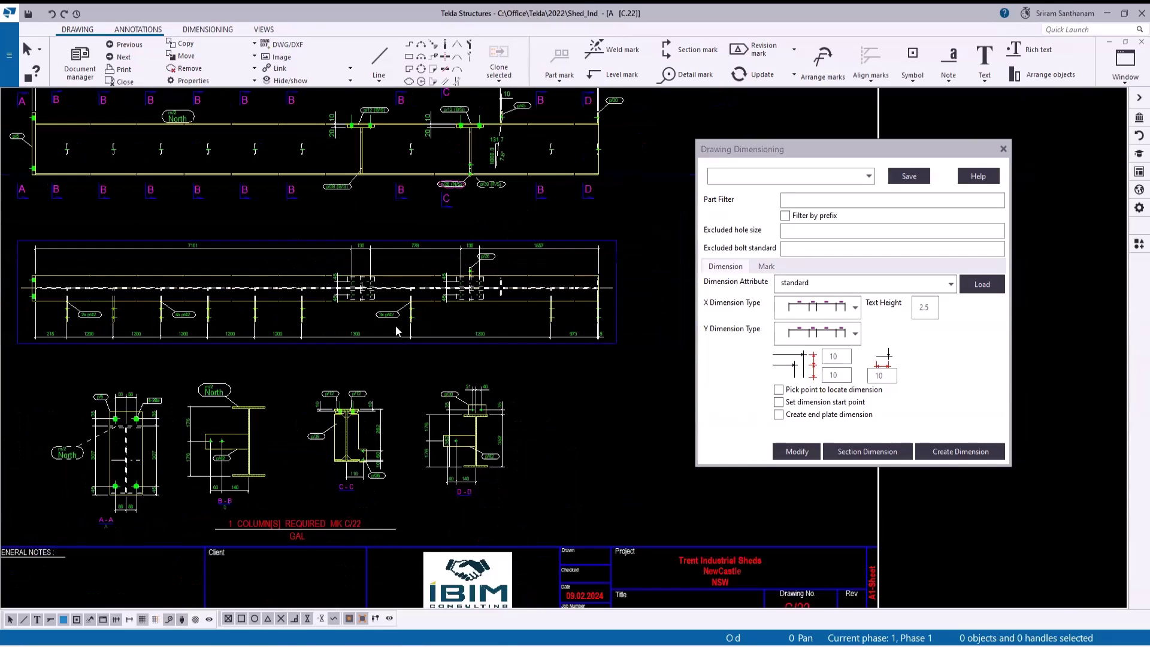
{"action": "left_click", "coordinate": [372, 271]}
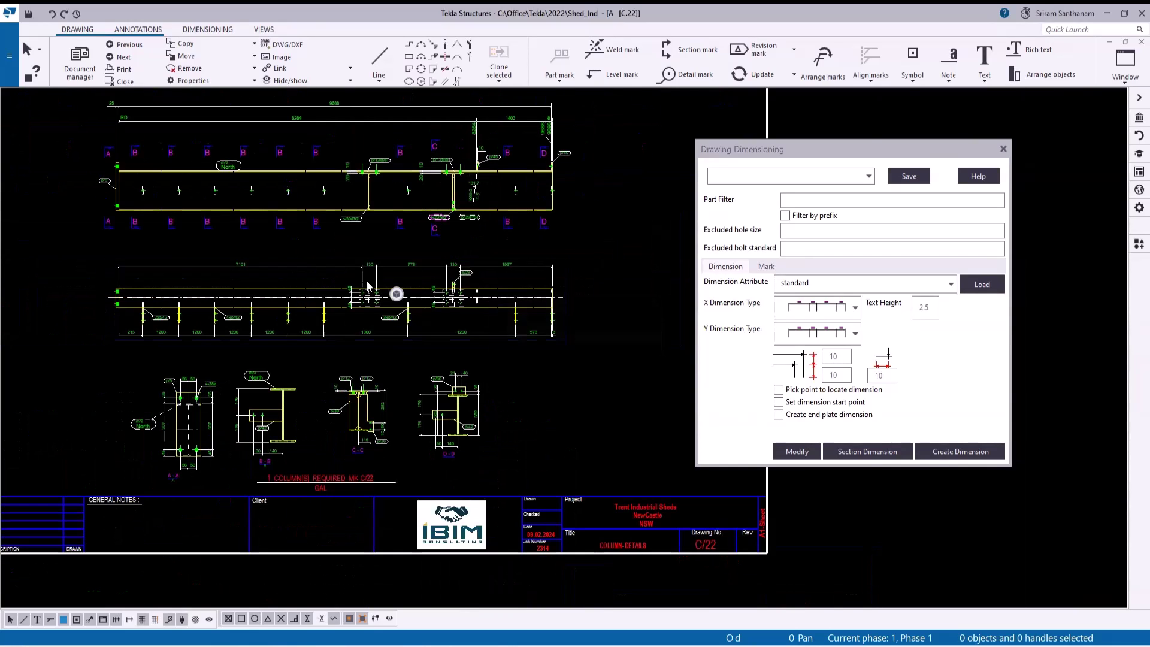
{"action": "scroll", "coordinate": [357, 318], "scroll_direction": "up", "scroll_amount": 3}
{"action": "left_click", "coordinate": [217, 209]}
{"action": "scroll", "coordinate": [217, 209], "scroll_direction": "down", "scroll_amount": 4}
Delete the dimensions from the main and section views of column drawing C/22
{"action": "left_click", "coordinate": [116, 621]}
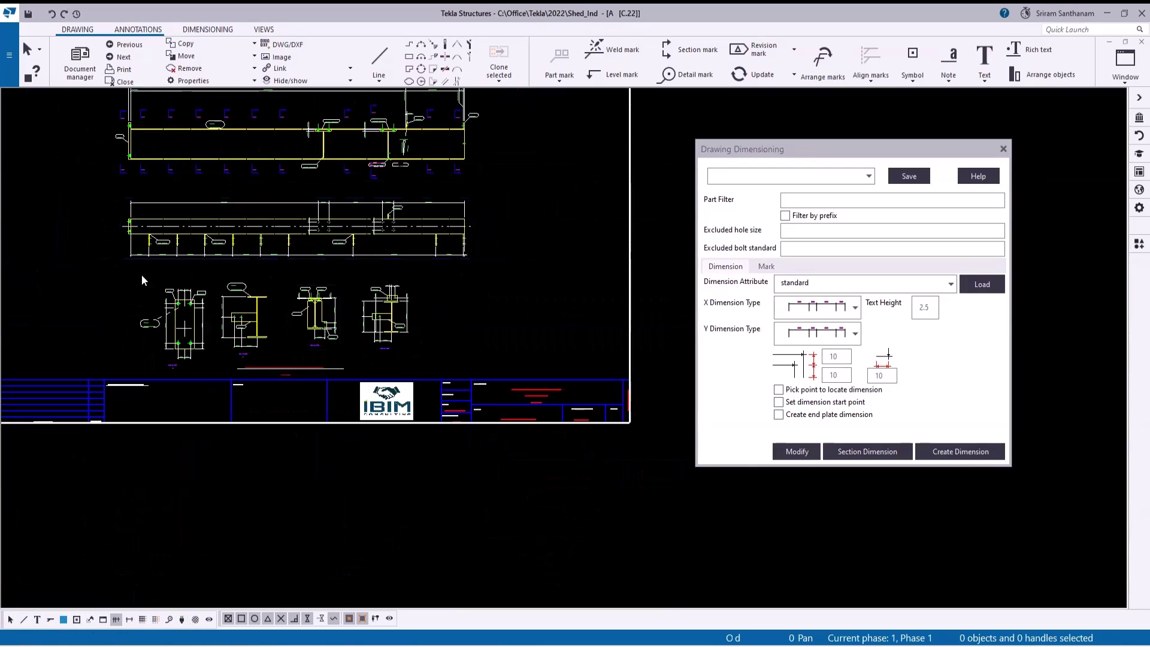
{"action": "scroll", "coordinate": [206, 288], "scroll_direction": "down", "scroll_amount": 2}
{"action": "scroll", "coordinate": [216, 310], "scroll_direction": "down", "scroll_amount": 2}
{"action": "left_click_drag", "start_coordinate": [126, 137], "coordinate": [397, 329]}
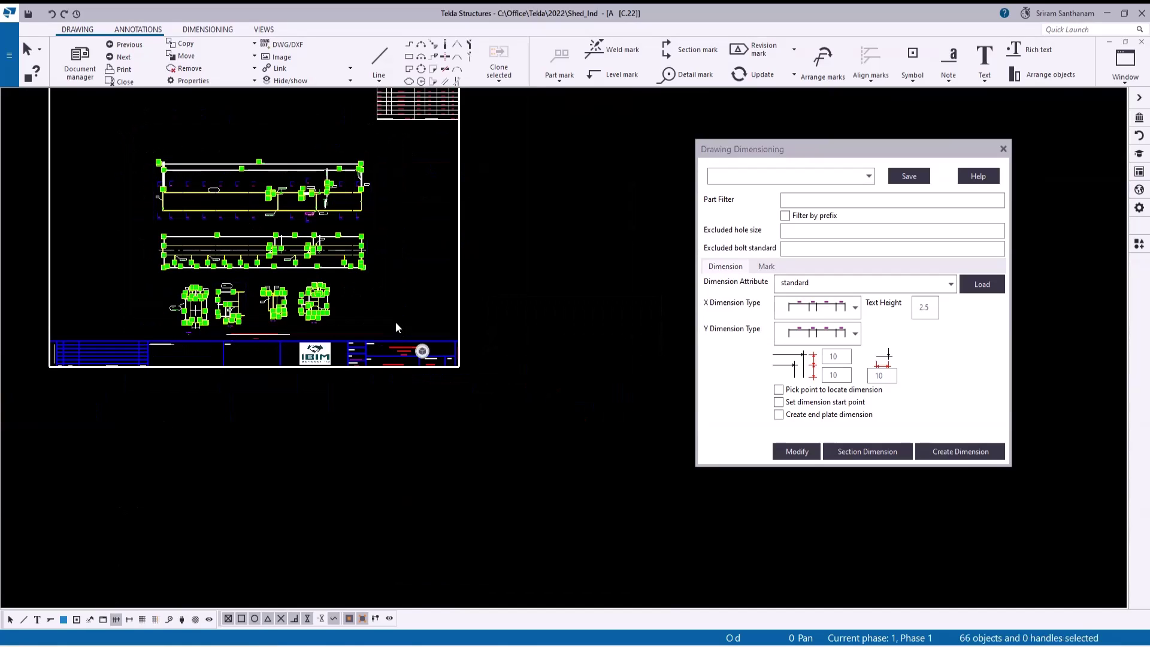
{"action": "left_click", "coordinate": [395, 321]}
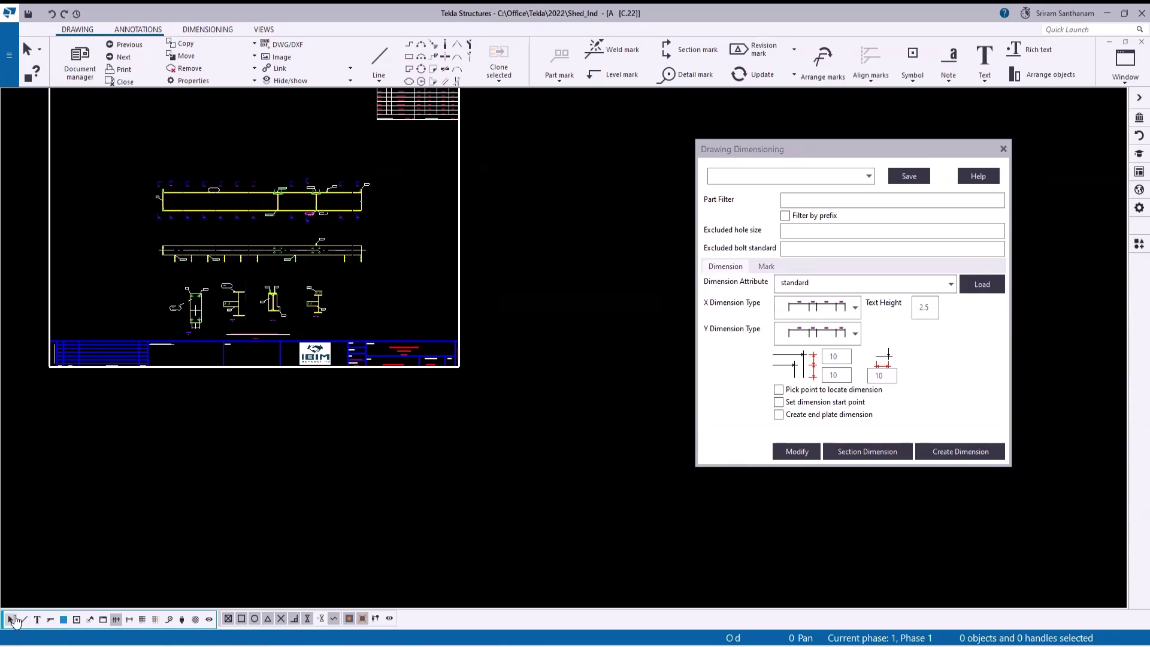
Select the four hidden-line bolted plates and all p/42 plates along the column in its lower main view
{"action": "scroll", "coordinate": [251, 257], "scroll_direction": "up", "scroll_amount": 4}
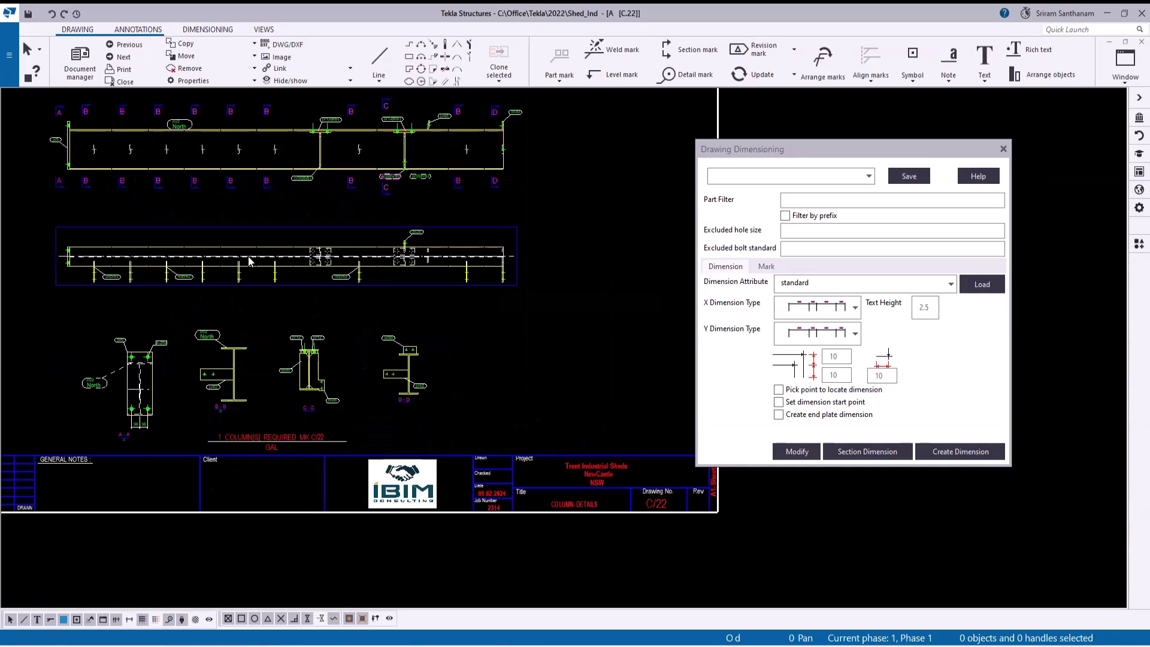
{"action": "scroll", "coordinate": [351, 259], "scroll_direction": "up", "scroll_amount": 4}
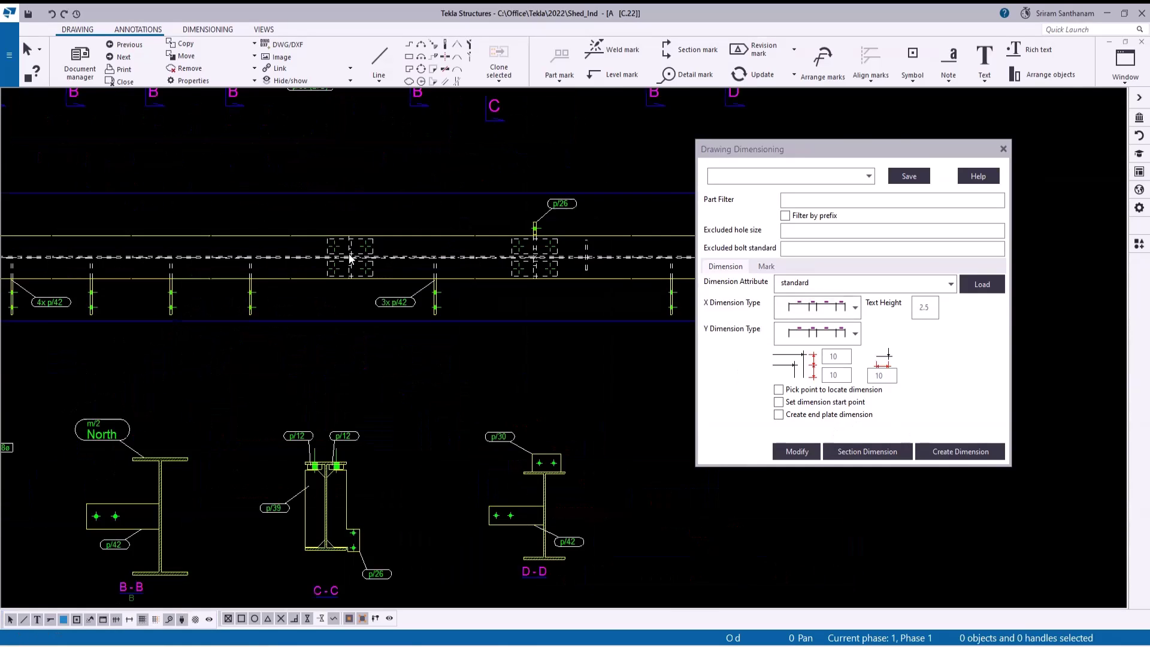
{"action": "scroll", "coordinate": [351, 259], "scroll_direction": "up", "scroll_amount": 4}
{"action": "left_click", "coordinate": [406, 297]}
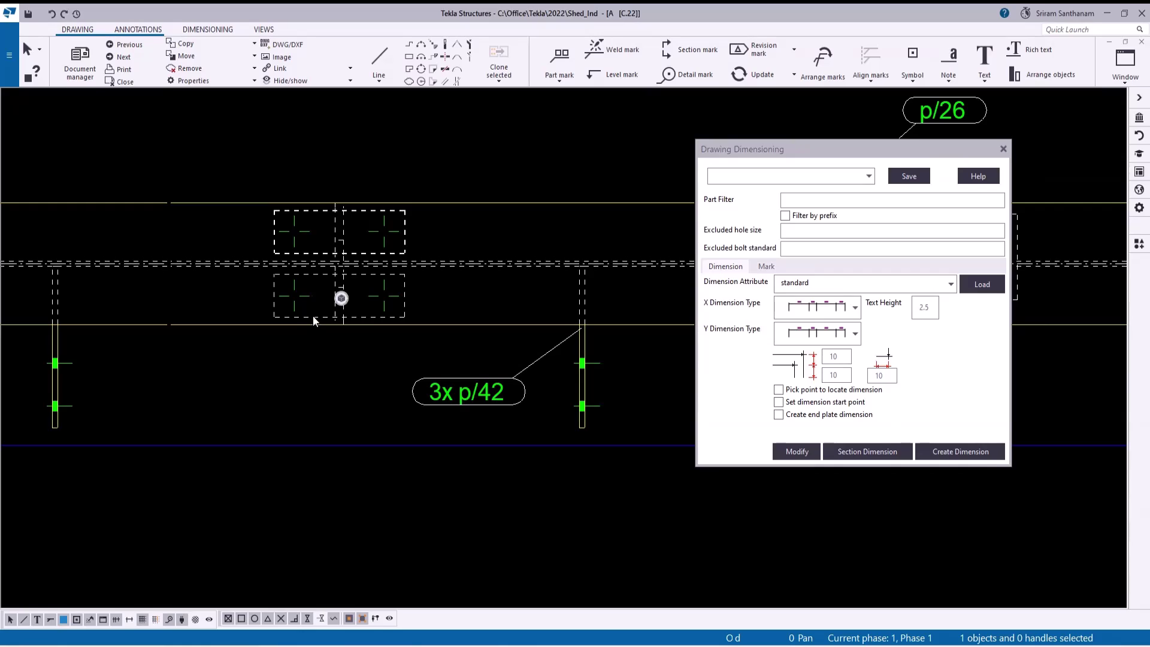
{"action": "scroll", "coordinate": [313, 315], "scroll_direction": "down", "scroll_amount": 4}
{"action": "scroll", "coordinate": [325, 303], "scroll_direction": "up", "scroll_amount": 5}
{"action": "left_click", "coordinate": [325, 302], "text": "ctrl"}
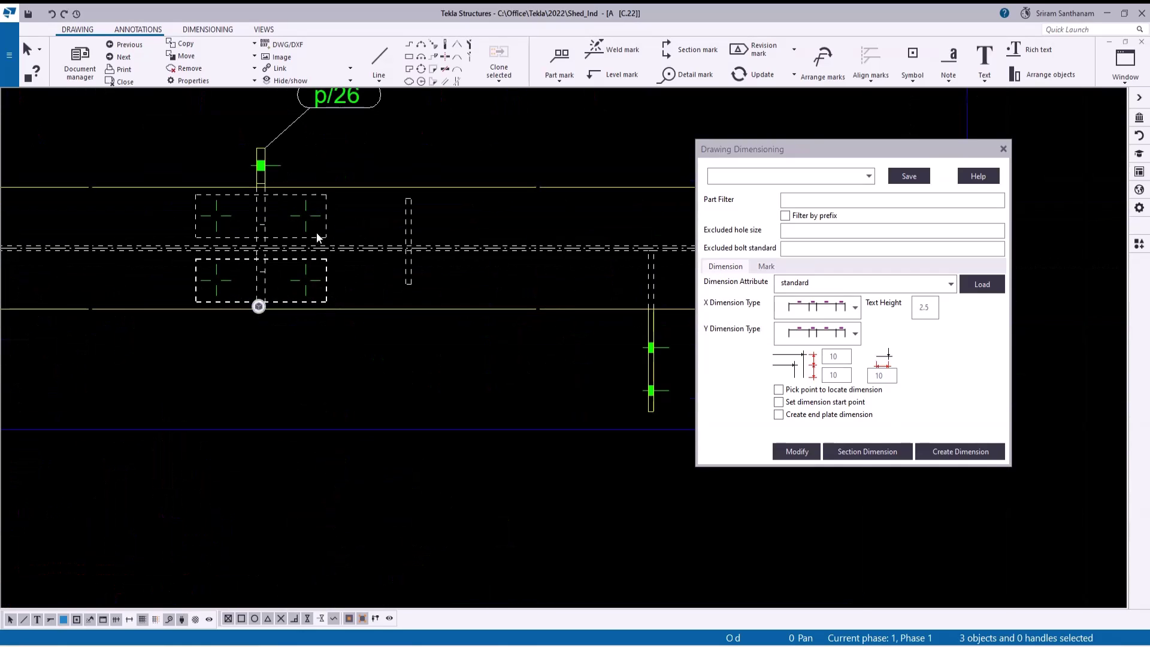
{"action": "left_click", "coordinate": [325, 222], "text": "ctrl"}
{"action": "scroll", "coordinate": [325, 221], "scroll_direction": "down", "scroll_amount": 5}
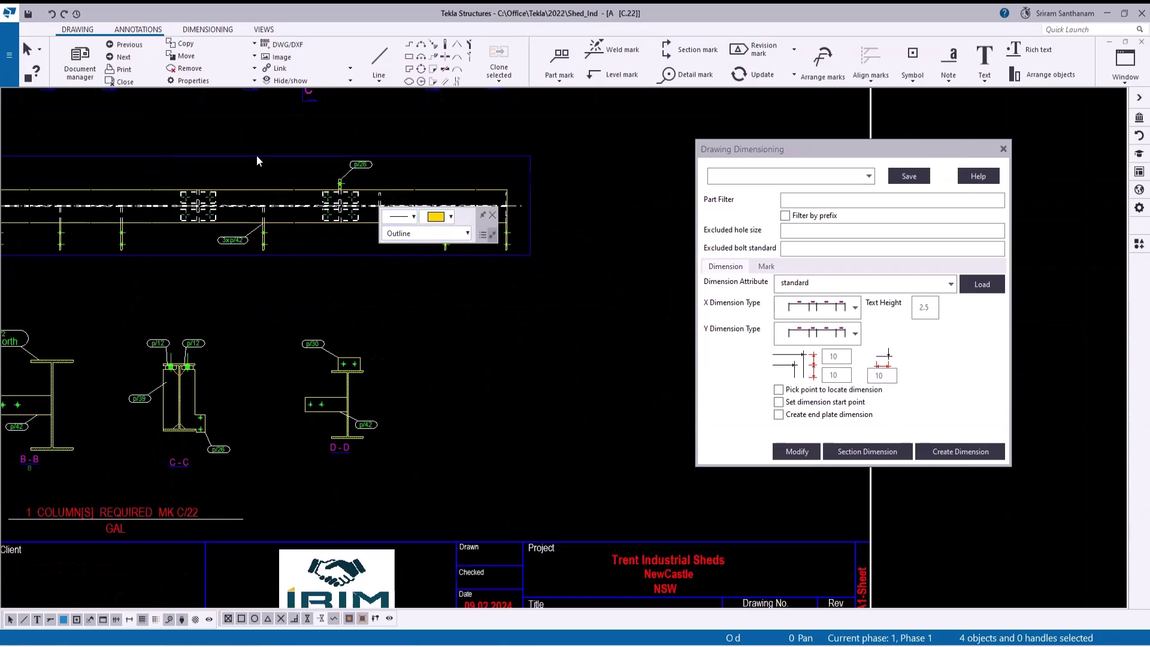
{"action": "scroll", "coordinate": [560, 200], "scroll_direction": "down", "scroll_amount": 3}
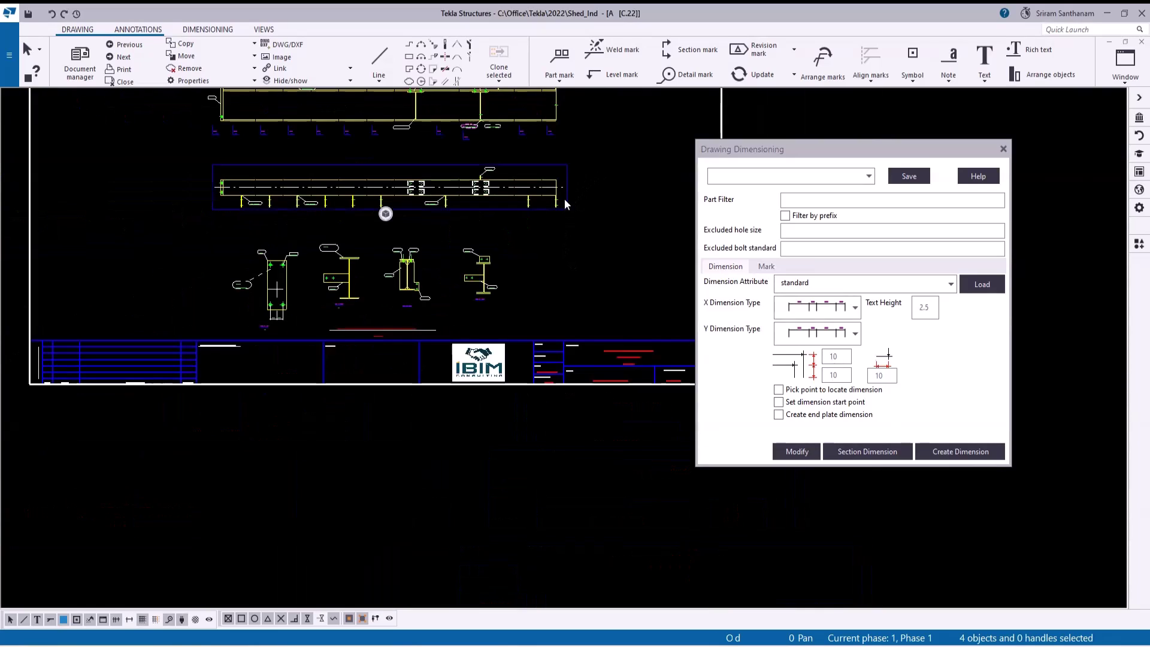
{"action": "left_click_drag", "start_coordinate": [563, 202], "coordinate": [232, 207], "text": "ctrl"}
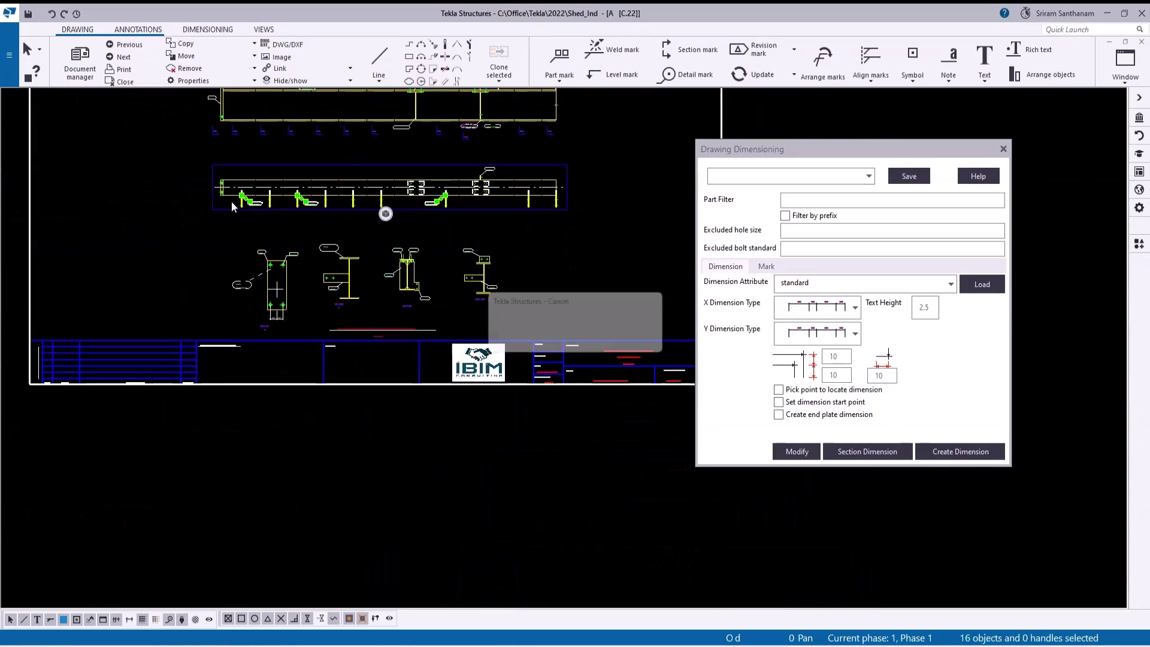
Create dimensions for the selected plates and their bolts, using the column as the primary part
{"action": "scroll", "coordinate": [232, 206], "scroll_direction": "up", "scroll_amount": 3}
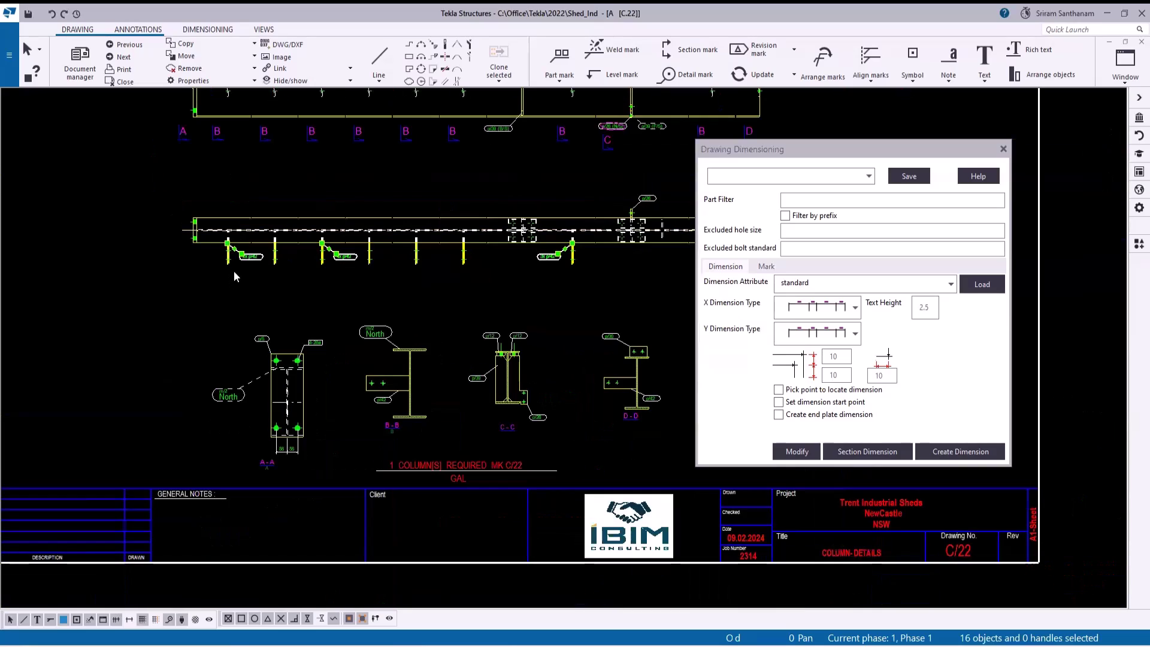
{"action": "scroll", "coordinate": [275, 272], "scroll_direction": "up", "scroll_amount": 3}
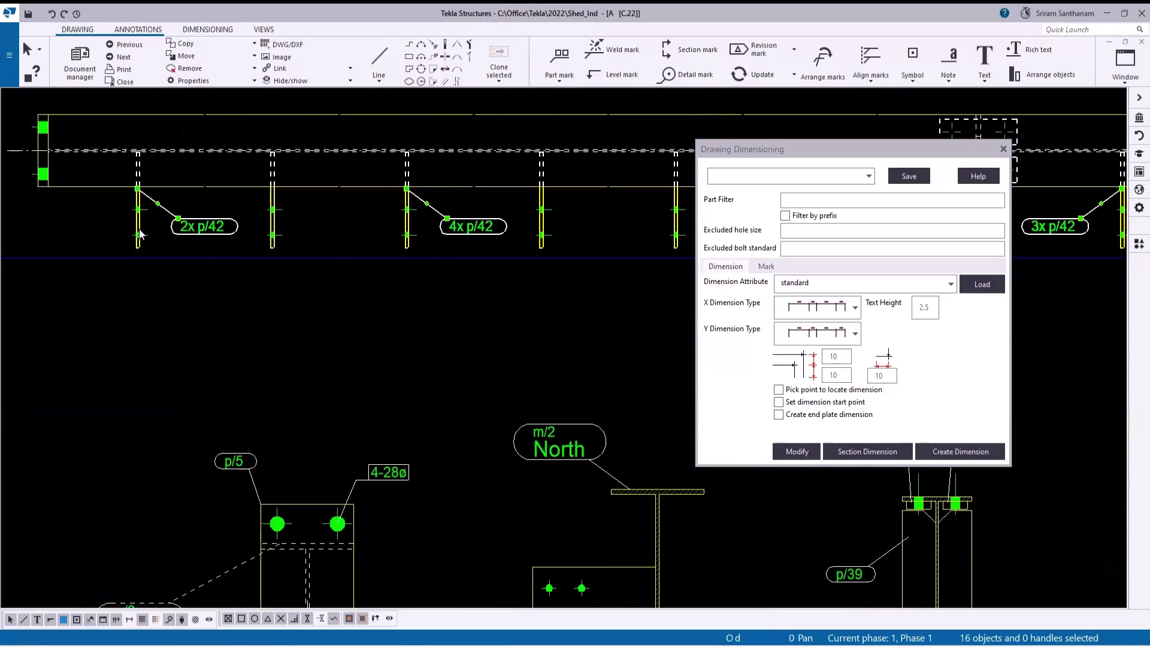
{"action": "scroll", "coordinate": [139, 242], "scroll_direction": "up", "scroll_amount": 2}
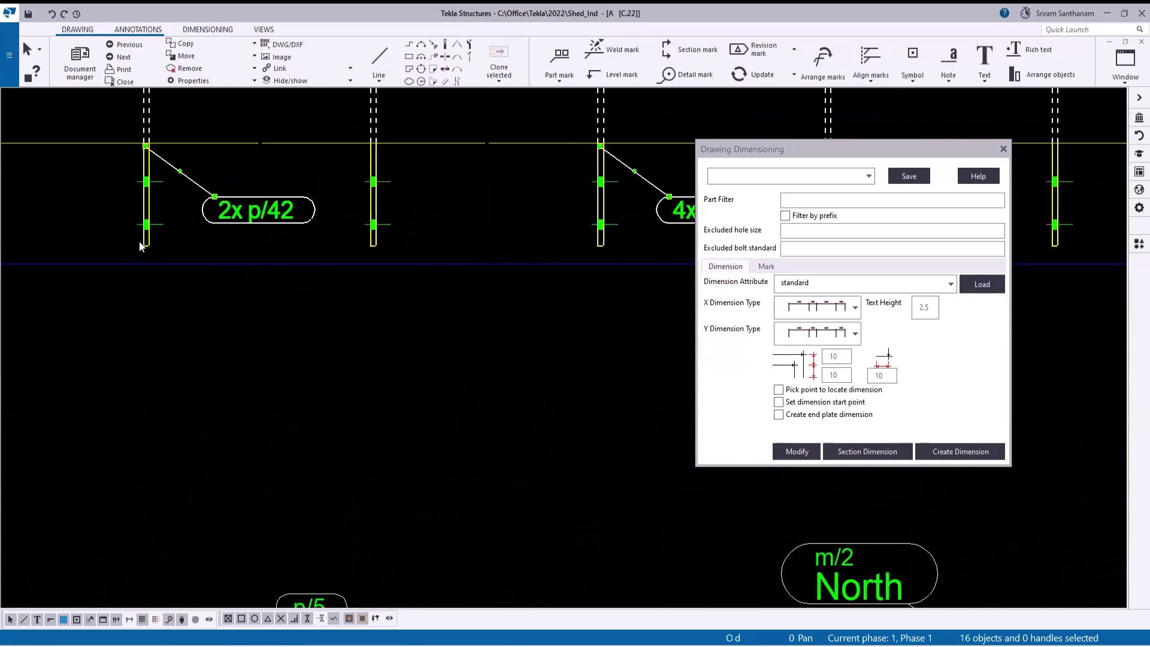
{"action": "key", "text": "Home"}
{"action": "scroll", "coordinate": [499, 251], "scroll_direction": "up", "scroll_amount": 6}
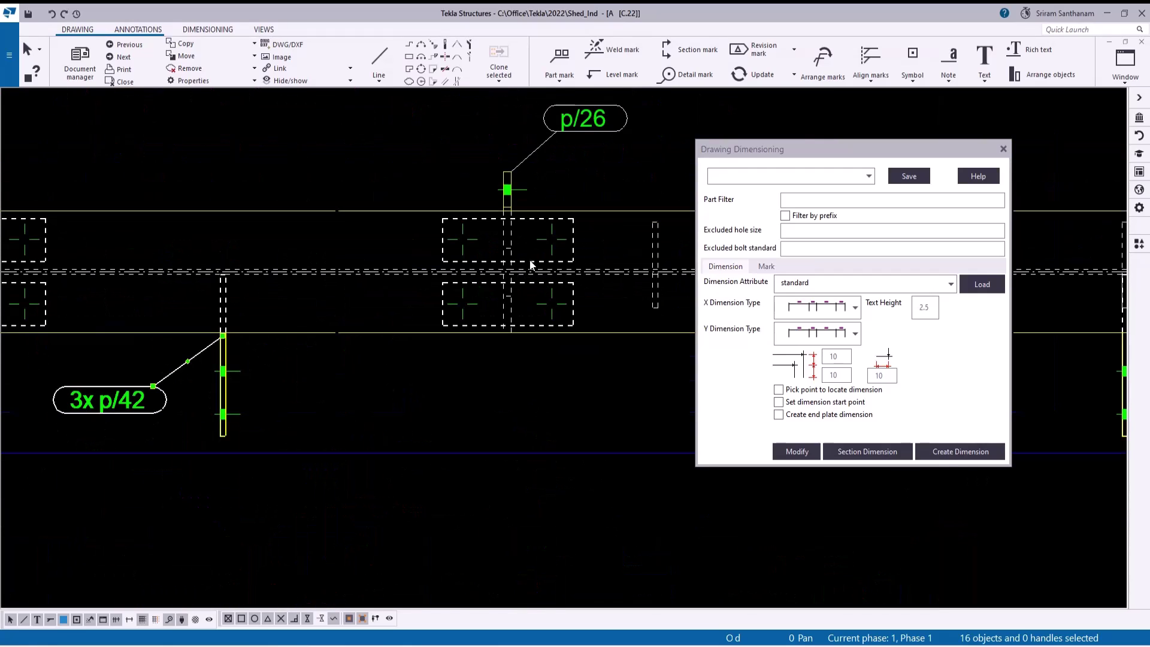
{"action": "scroll", "coordinate": [471, 255], "scroll_direction": "up", "scroll_amount": 1}
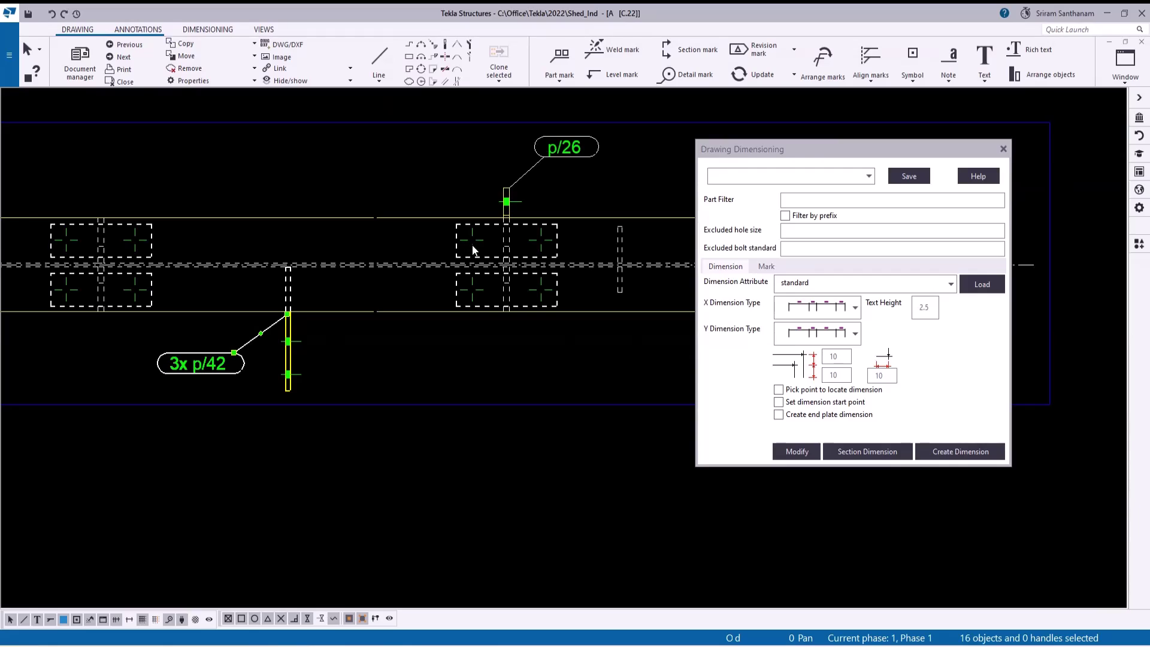
{"action": "scroll", "coordinate": [578, 267], "scroll_direction": "down", "scroll_amount": 5}
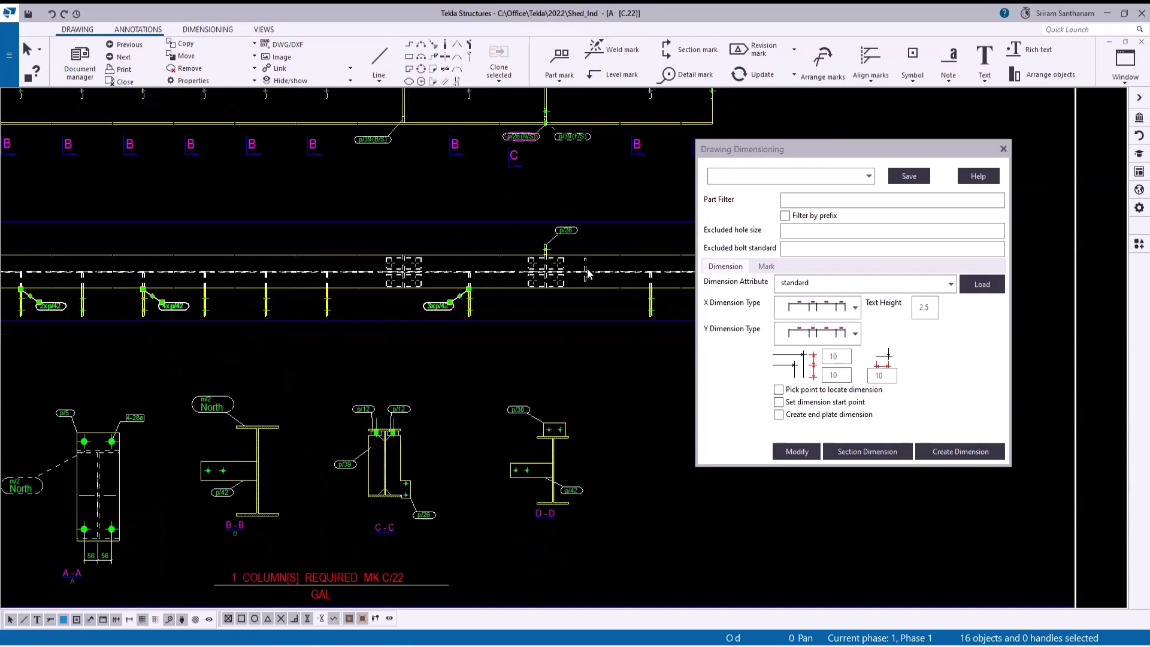
{"action": "left_click", "coordinate": [956, 456]}
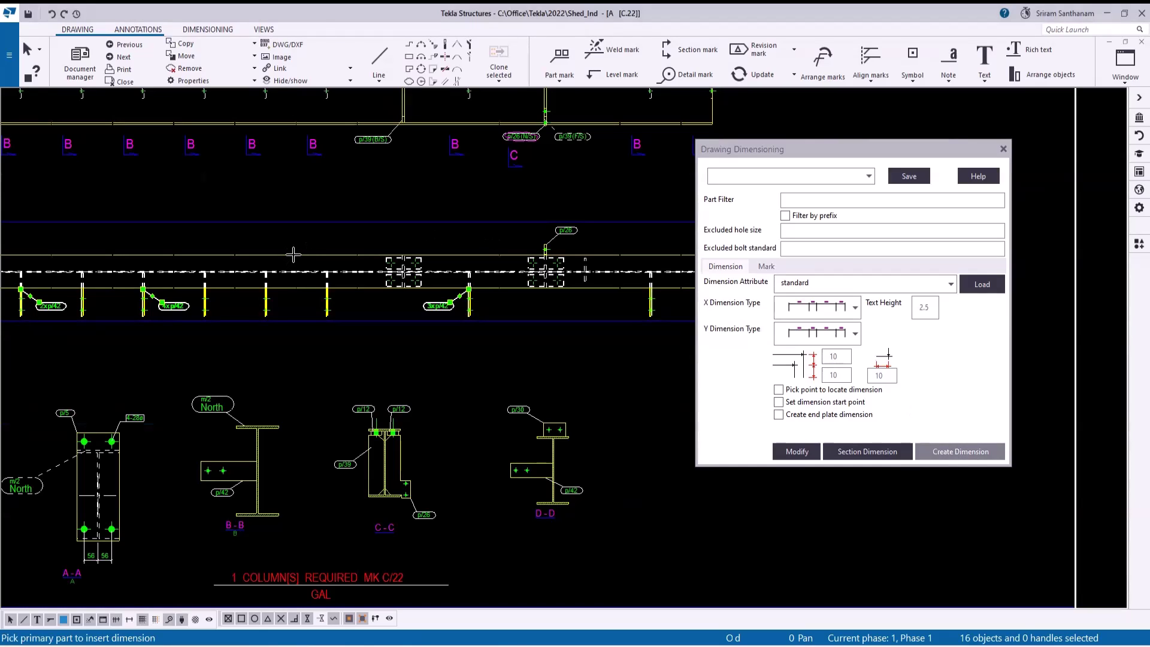
{"action": "left_click", "coordinate": [293, 254]}
{"action": "scroll", "coordinate": [307, 196], "scroll_direction": "down", "scroll_amount": 3}
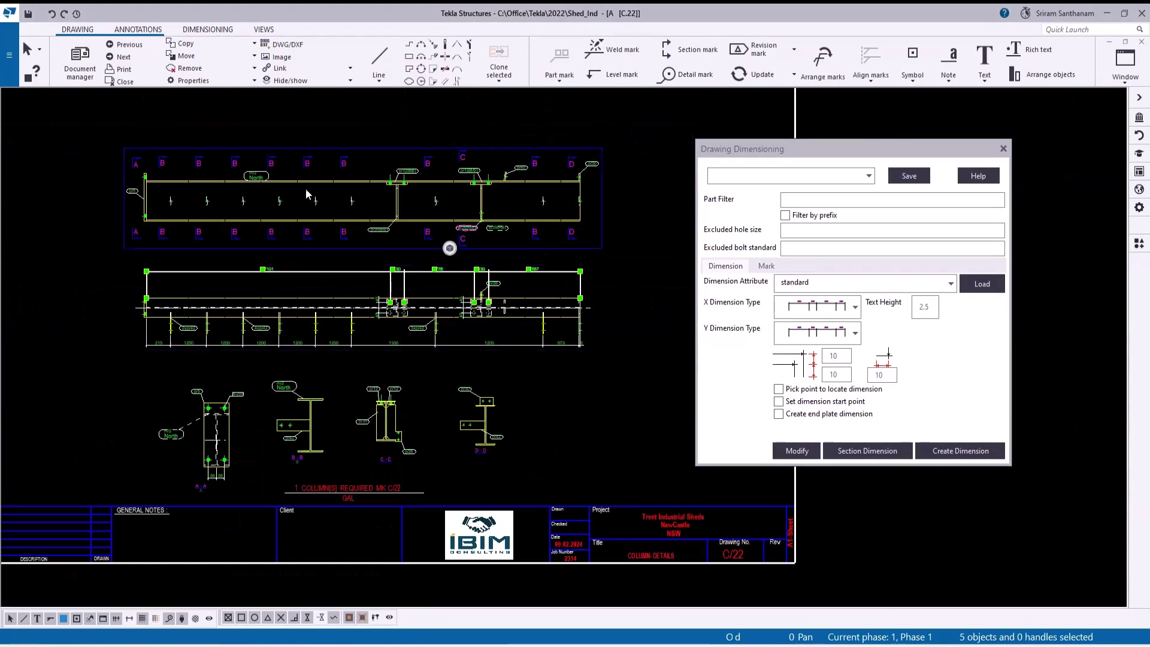
Create section dimensions for section views A-A, B-B, C-C and D-D of the column
{"action": "scroll", "coordinate": [522, 375], "scroll_direction": "down", "scroll_amount": 3}
{"action": "scroll", "coordinate": [495, 428], "scroll_direction": "up", "scroll_amount": 4}
{"action": "scroll", "coordinate": [495, 428], "scroll_direction": "up", "scroll_amount": 2}
{"action": "scroll", "coordinate": [369, 224], "scroll_direction": "down", "scroll_amount": 2}
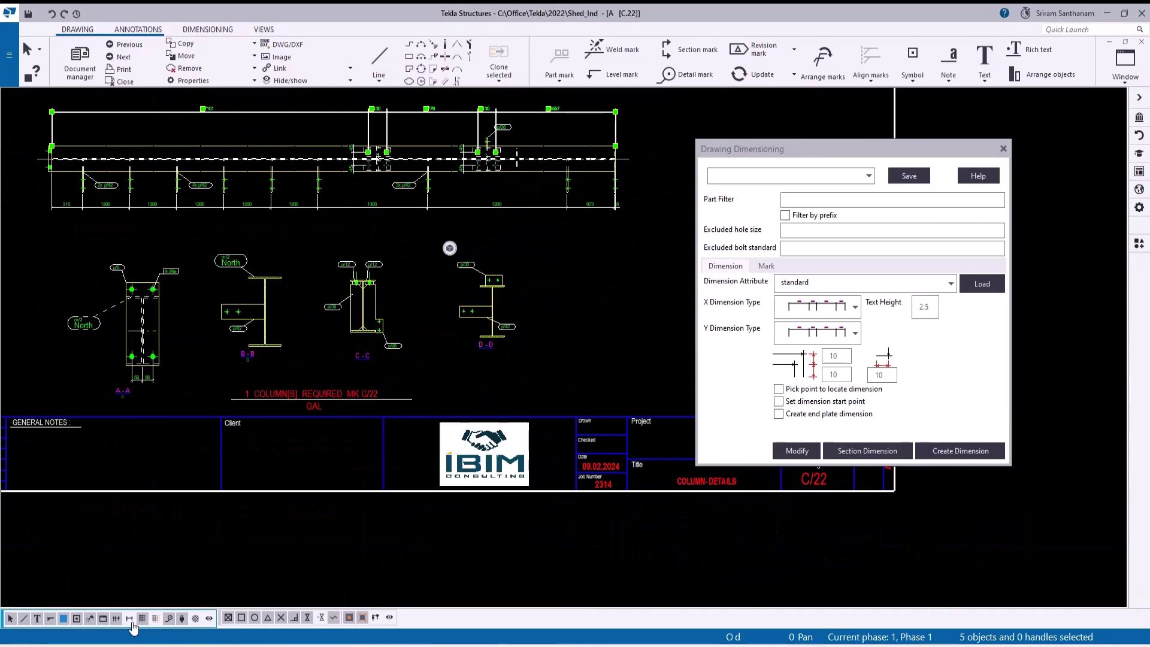
{"action": "left_click_drag", "start_coordinate": [52, 224], "coordinate": [577, 383]}
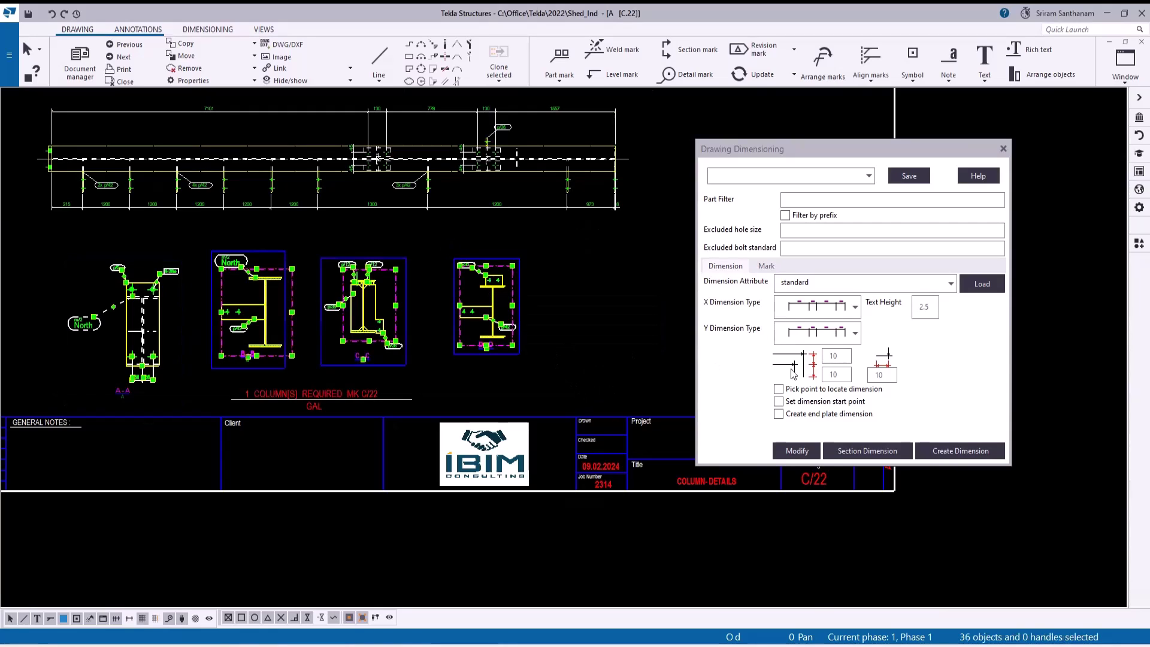
{"action": "left_click", "coordinate": [868, 450]}
{"action": "left_click", "coordinate": [275, 290]}
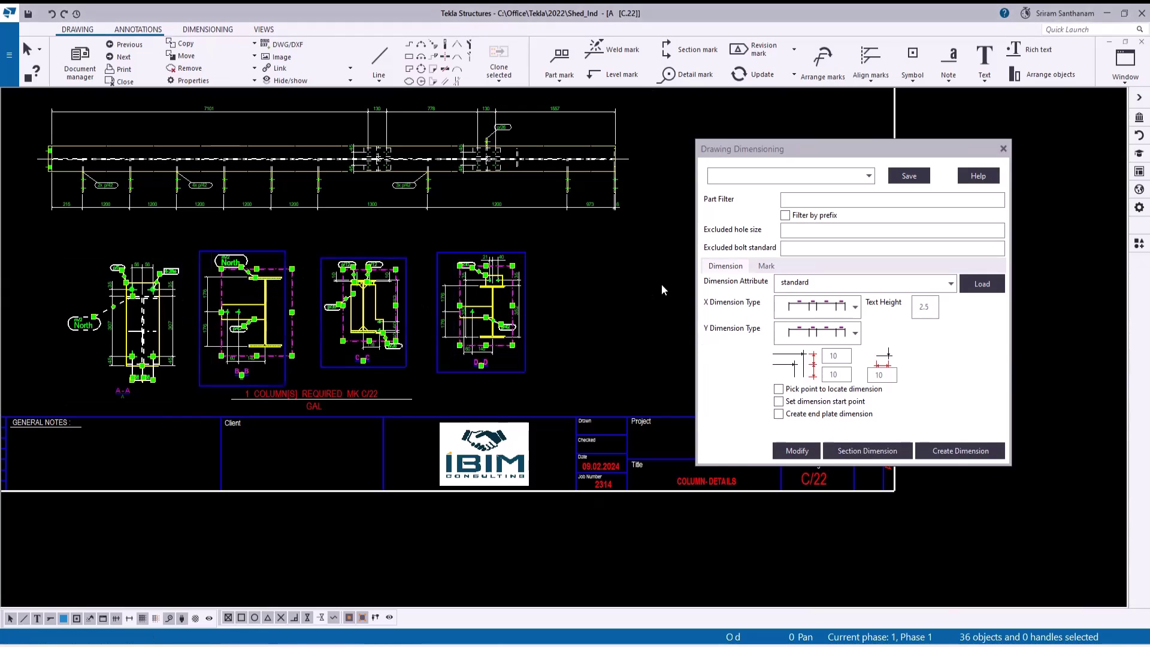
{"action": "left_click", "coordinate": [612, 280]}
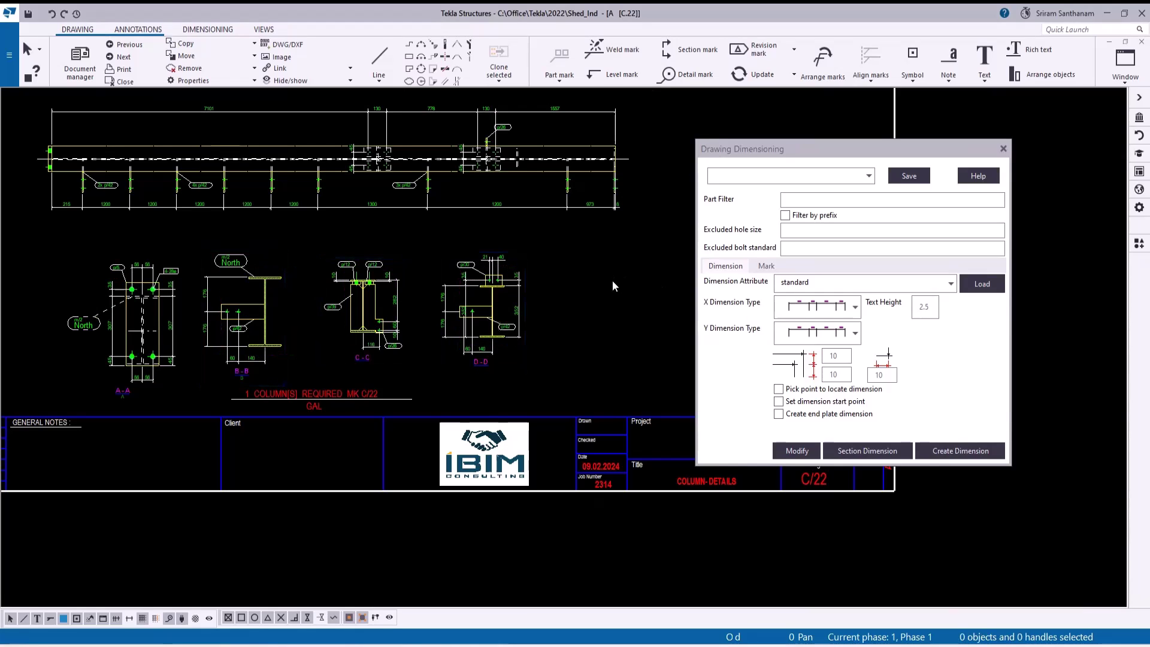
Enable end plate dimensions and create them for the column's end plate in the lower main view, with the column as primary part
{"action": "scroll", "coordinate": [382, 260], "scroll_direction": "up", "scroll_amount": 6}
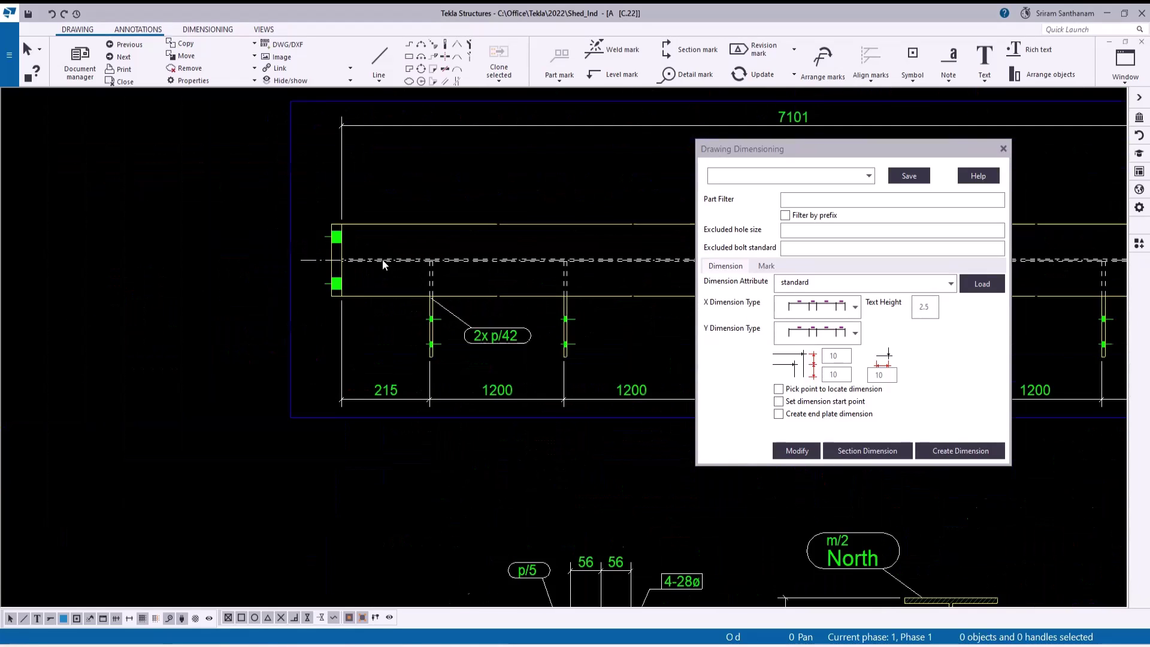
{"action": "scroll", "coordinate": [100, 235], "scroll_direction": "down", "scroll_amount": 1}
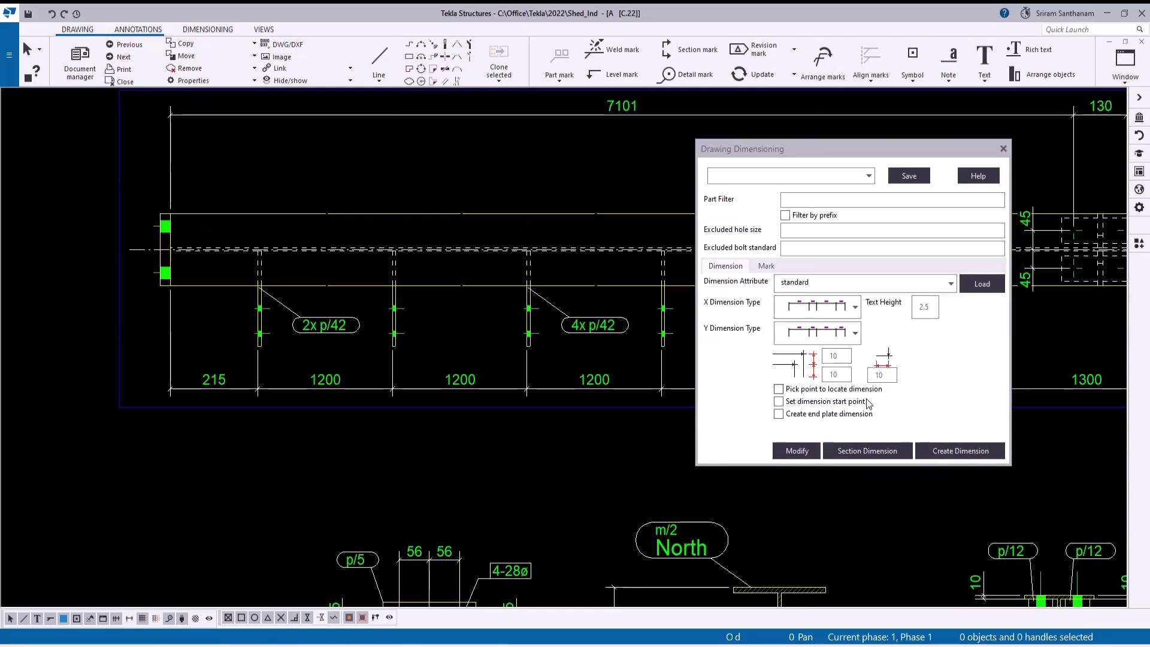
{"action": "left_click", "coordinate": [779, 414]}
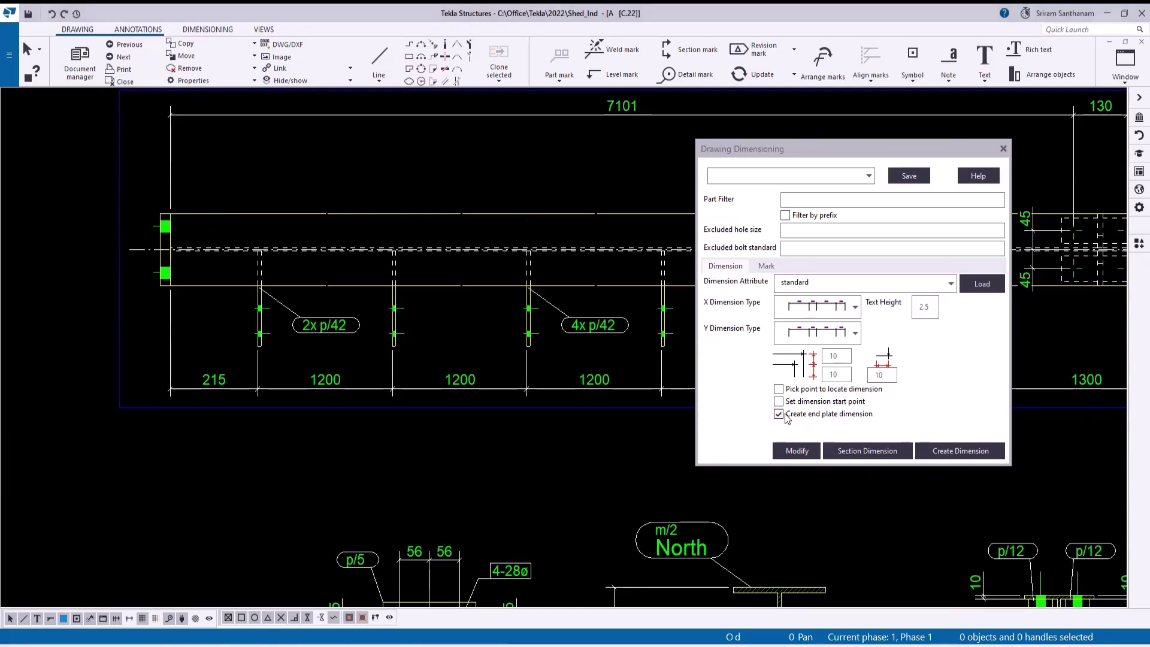
{"action": "left_click", "coordinate": [161, 288]}
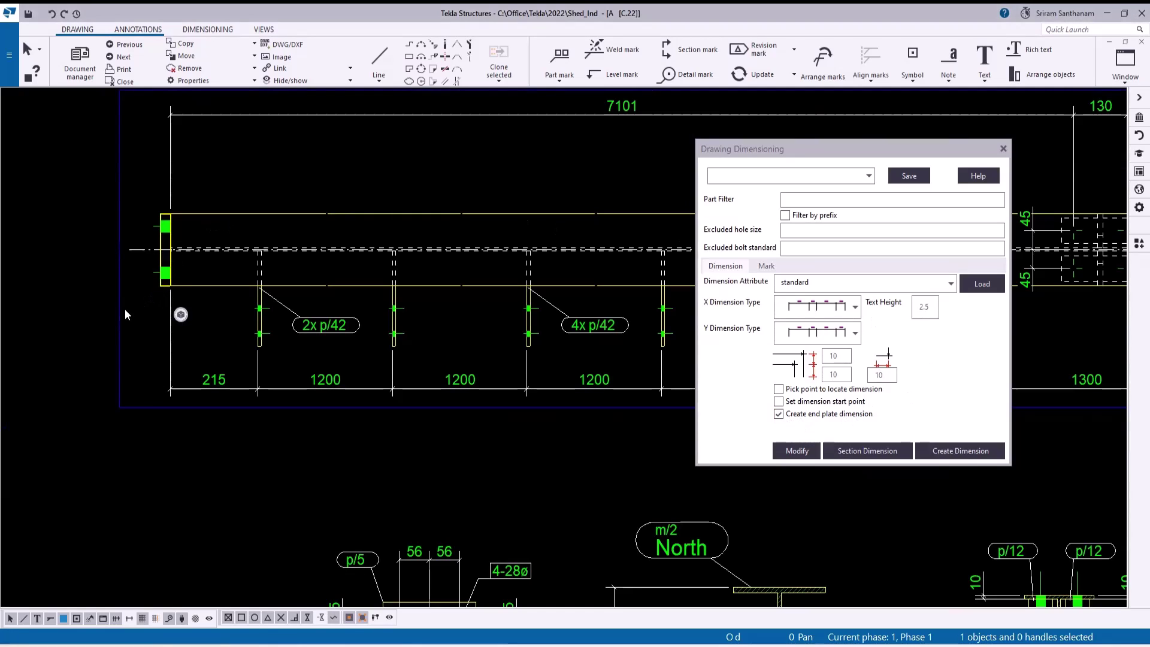
{"action": "left_click", "coordinate": [945, 455]}
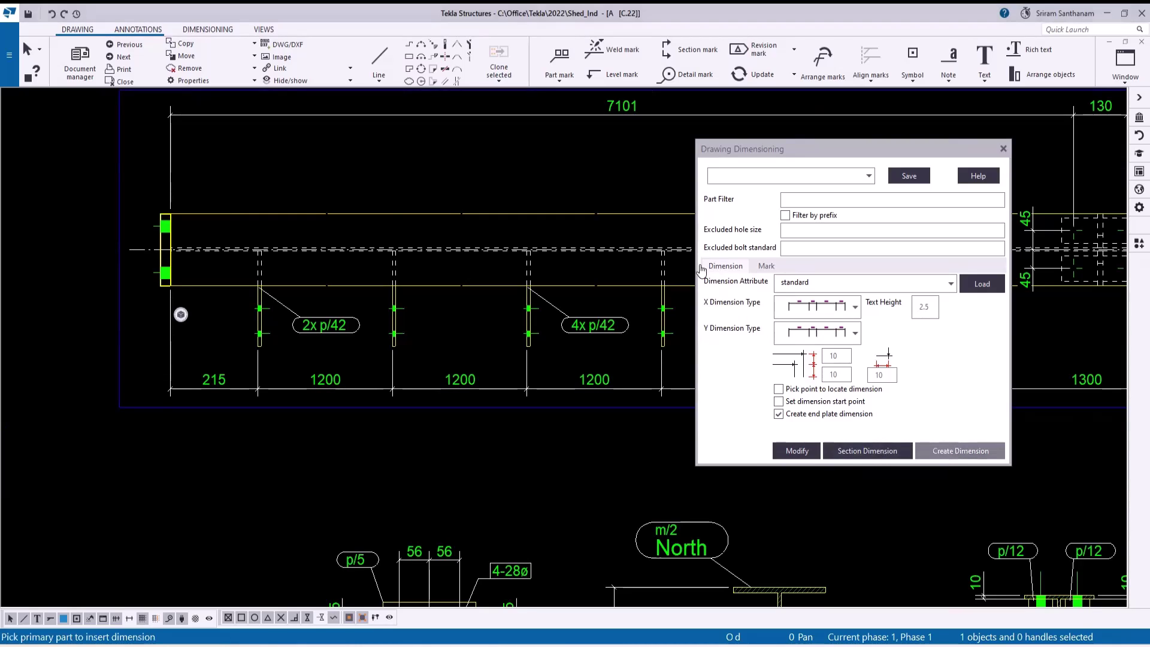
{"action": "left_click", "coordinate": [304, 213]}
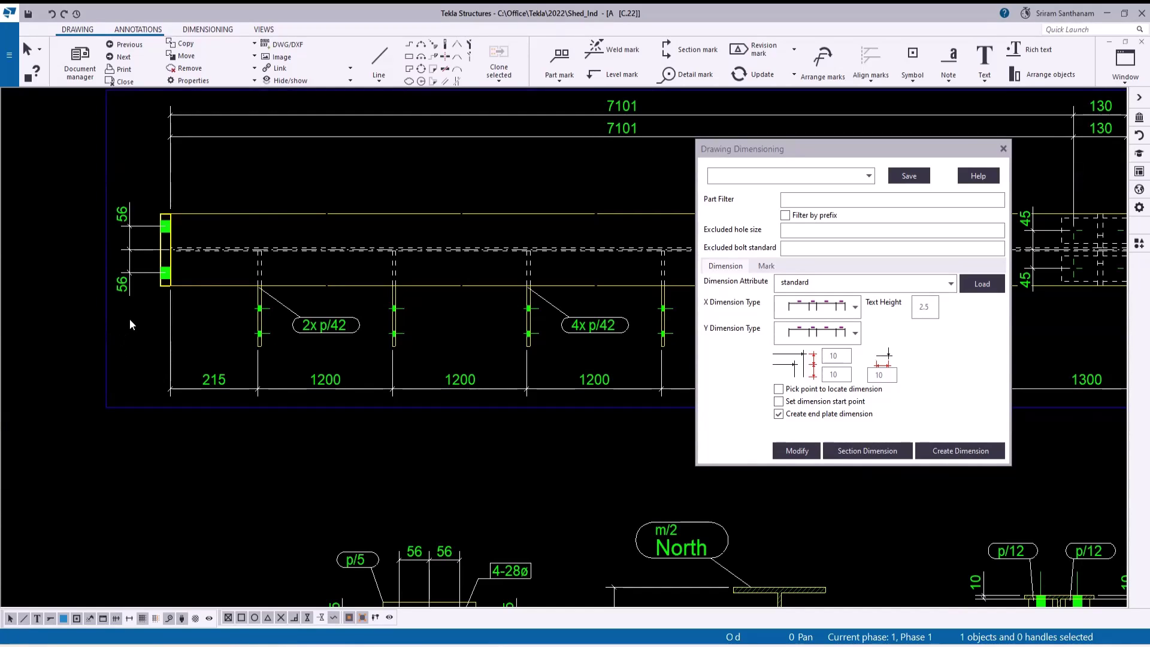
{"action": "scroll", "coordinate": [123, 323], "scroll_direction": "down", "scroll_amount": 4}
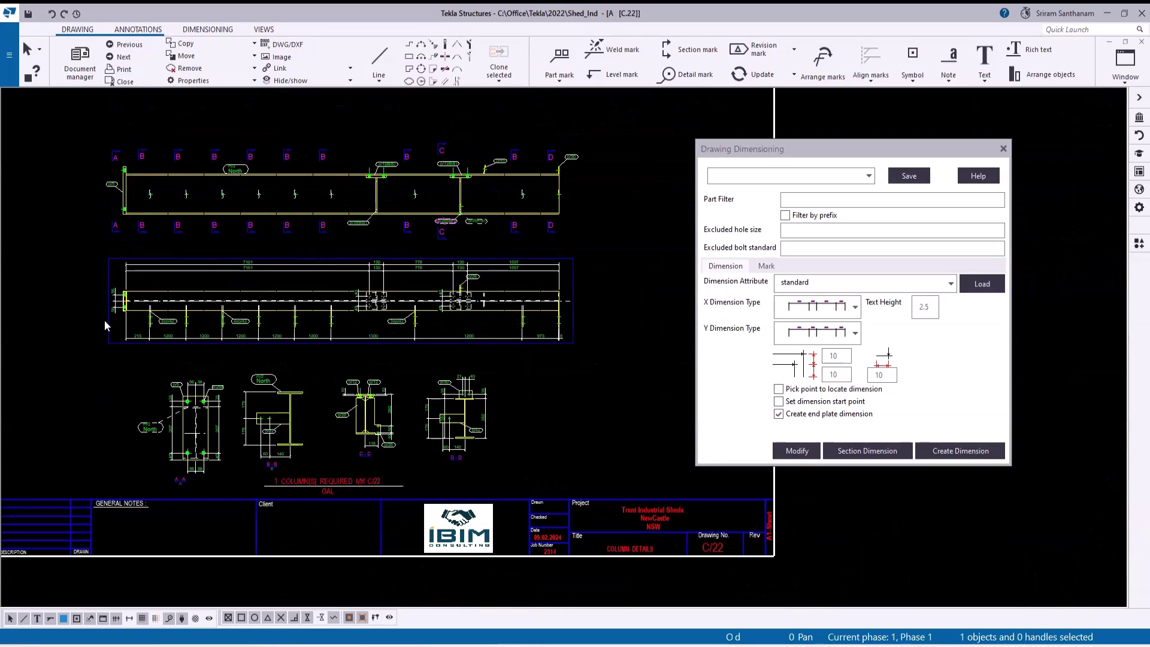